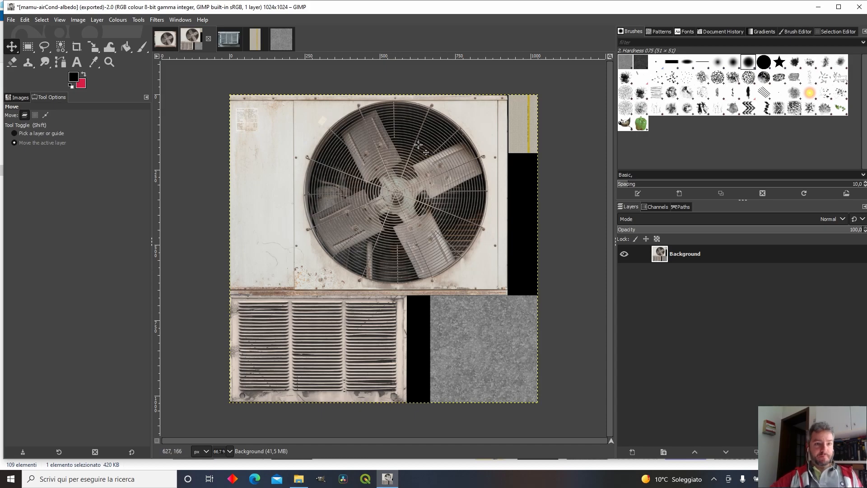
Examine the air conditioner, hose and concrete source images and the combined mamu-airCond-albedo texture made from them.
{"action": "left_click", "coordinate": [168, 42]}
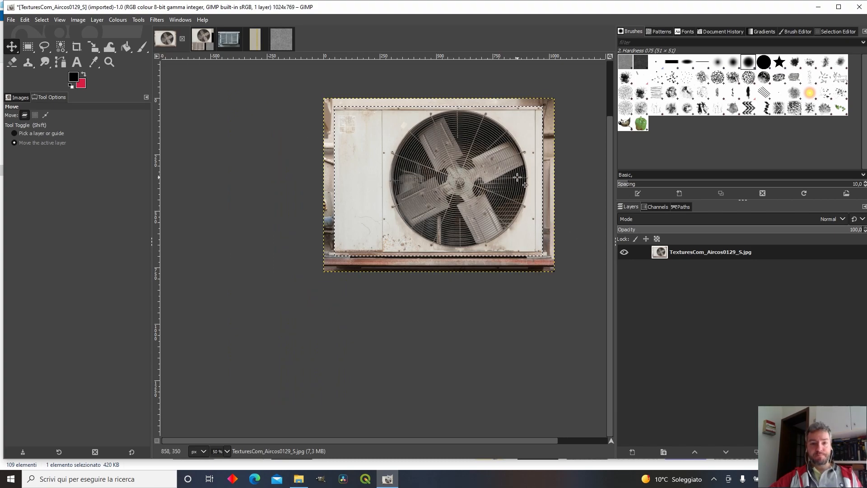
{"action": "left_click", "coordinate": [202, 38]}
{"action": "left_click", "coordinate": [224, 38]}
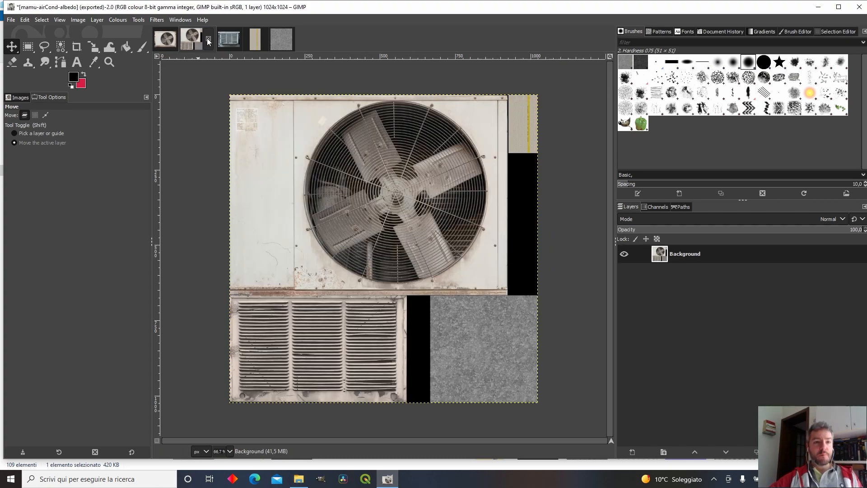
{"action": "left_click", "coordinate": [255, 39]}
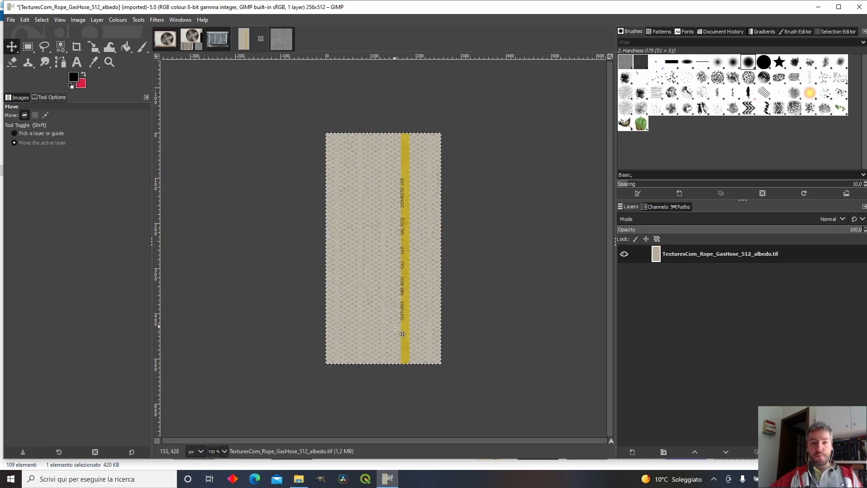
{"action": "left_click", "coordinate": [280, 39]}
{"action": "left_click", "coordinate": [192, 39]}
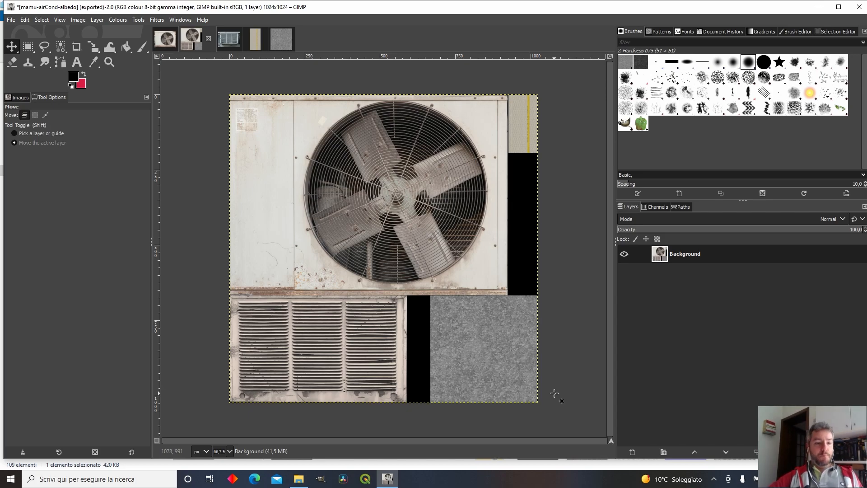
Launch Blender and switch to it after viewing the air conditioner's dimensions page in the browser.
{"action": "left_click", "coordinate": [147, 481]}
{"action": "type", "text": "ble"}
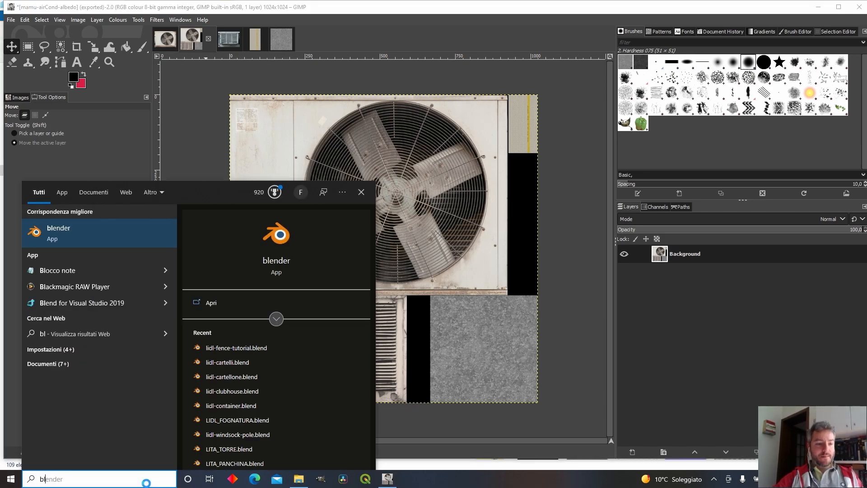
{"action": "left_click", "coordinate": [77, 226]}
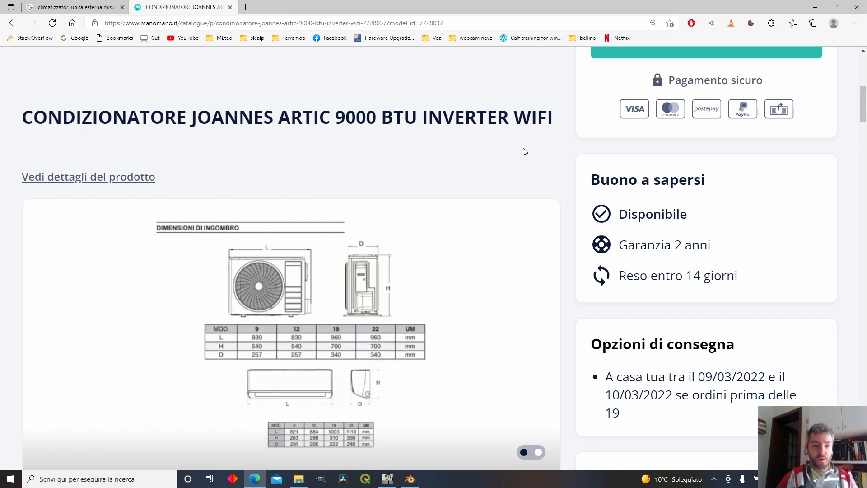
{"action": "left_click", "coordinate": [409, 479]}
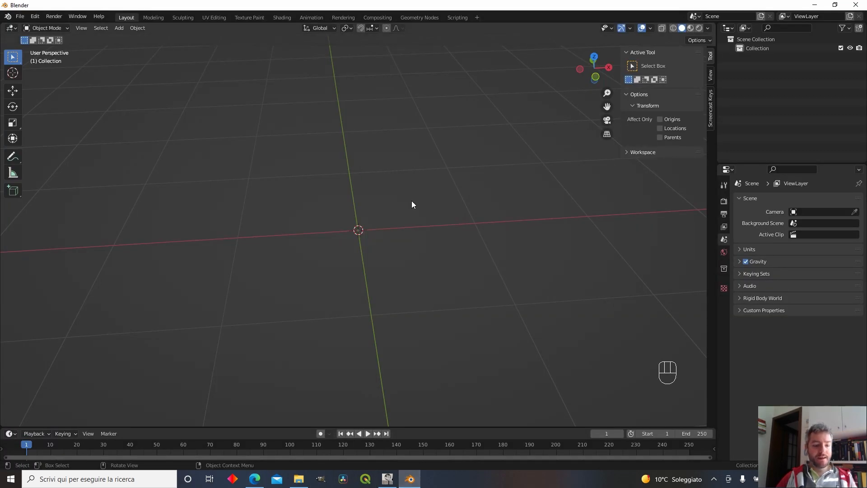
Add a cube at the origin, display its transform and dimension values, and view it from the front.
{"action": "key", "text": "shift+a"}
{"action": "mouse_move", "coordinate": [411, 201]}
{"action": "left_click", "coordinate": [456, 210]}
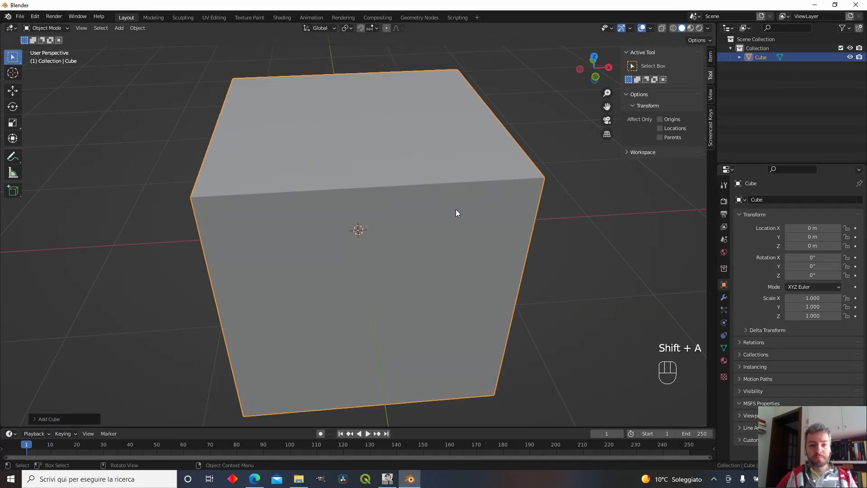
{"action": "key", "text": "n"}
{"action": "key", "text": "n"}
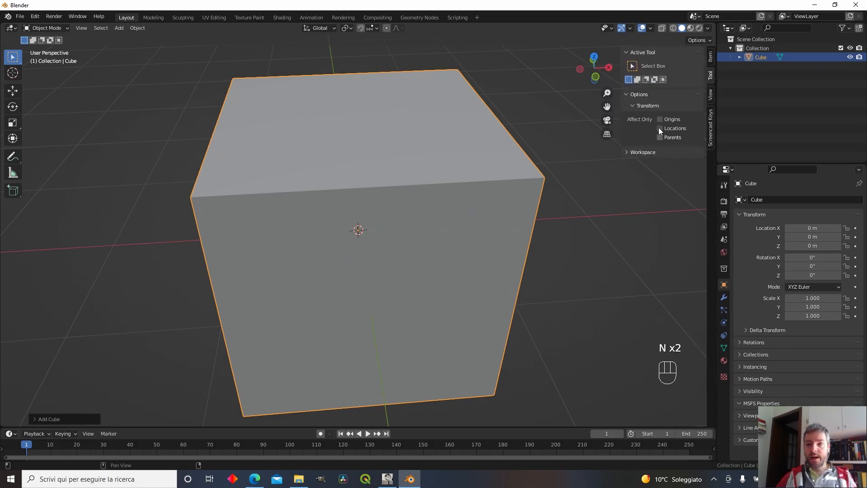
{"action": "left_click", "coordinate": [713, 58]}
{"action": "scroll", "coordinate": [474, 244], "scroll_direction": "down", "scroll_amount": 3}
{"action": "middle_click_drag", "start_coordinate": [467, 226], "coordinate": [470, 212]}
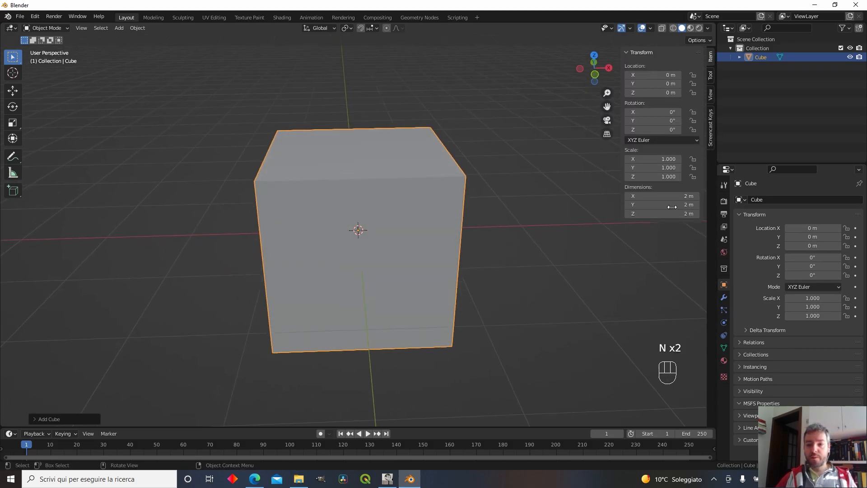
{"action": "mouse_move", "coordinate": [377, 228]}
{"action": "middle_mouse_down"}
{"action": "mouse_move", "coordinate": [450, 226]}
{"action": "mouse_move", "coordinate": [390, 220]}
{"action": "mouse_move", "coordinate": [381, 234]}
{"action": "middle_mouse_up"}
{"action": "key", "text": "KP_1"}
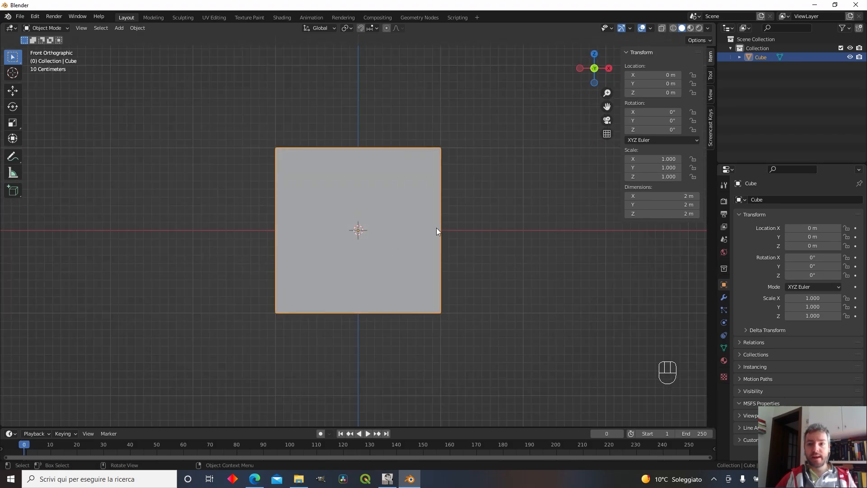
Set the cube's dimensions to X 0.96 m, Y 0.34 m and Z 0.7 m, following the air conditioner's dimension table.
{"action": "left_click", "coordinate": [689, 196]}
{"action": "type", "text": "0.96"}
{"action": "key", "text": "Return"}
{"action": "key", "text": "alt+Tab"}
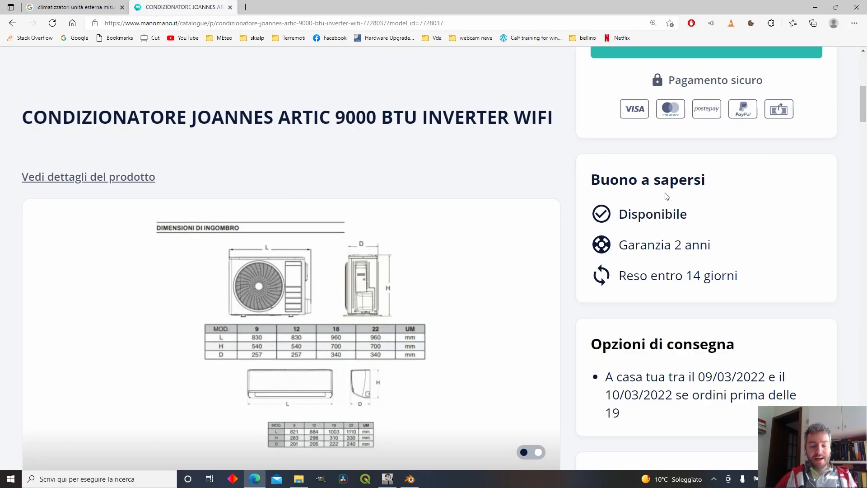
{"action": "key", "text": "alt+Tab"}
{"action": "left_click", "coordinate": [670, 213]}
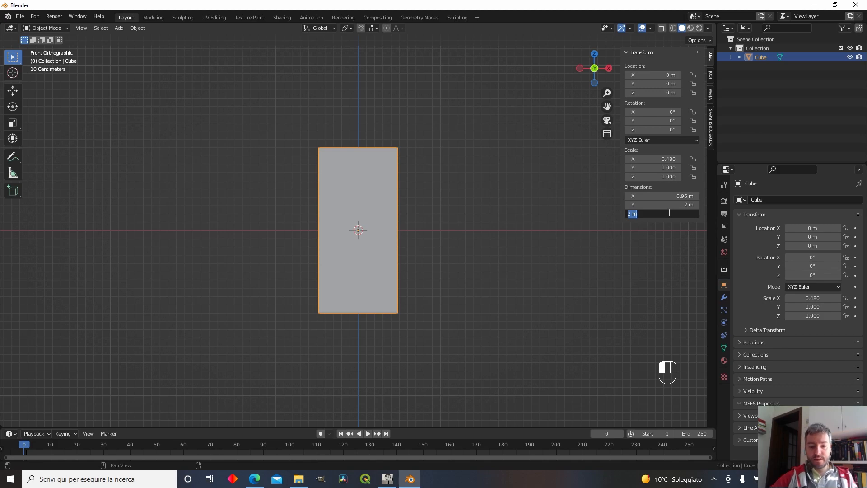
{"action": "type", "text": "0.7"}
{"action": "key", "text": "Return"}
{"action": "key", "text": "alt+Tab"}
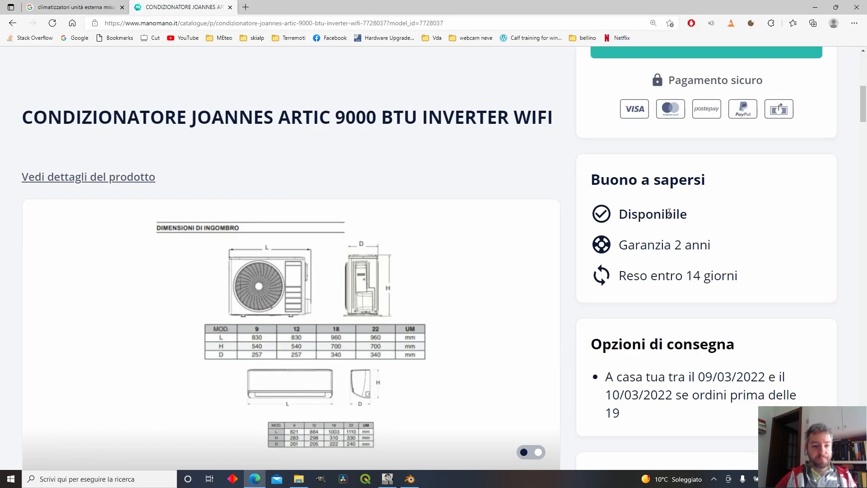
{"action": "key", "text": "alt+Tab"}
{"action": "left_click", "coordinate": [678, 204]}
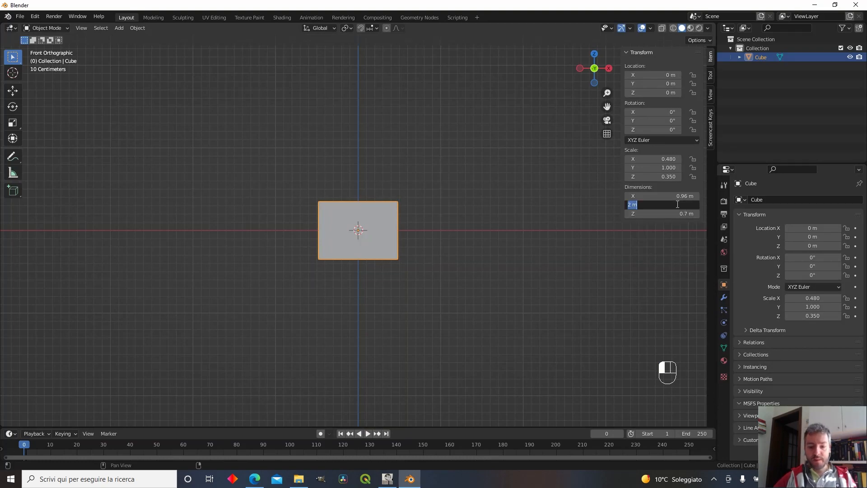
{"action": "key", "text": "Return"}
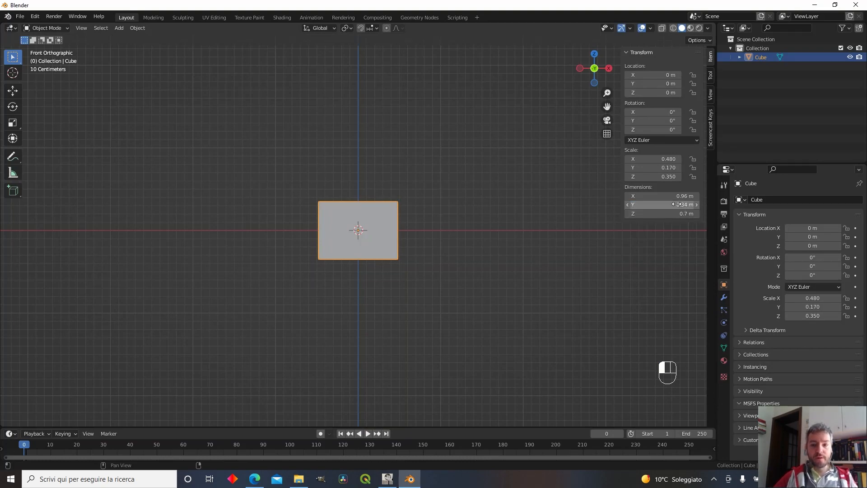
Apply the scale of the resized cube.
{"action": "middle_click_drag", "start_coordinate": [433, 374], "coordinate": [397, 265]}
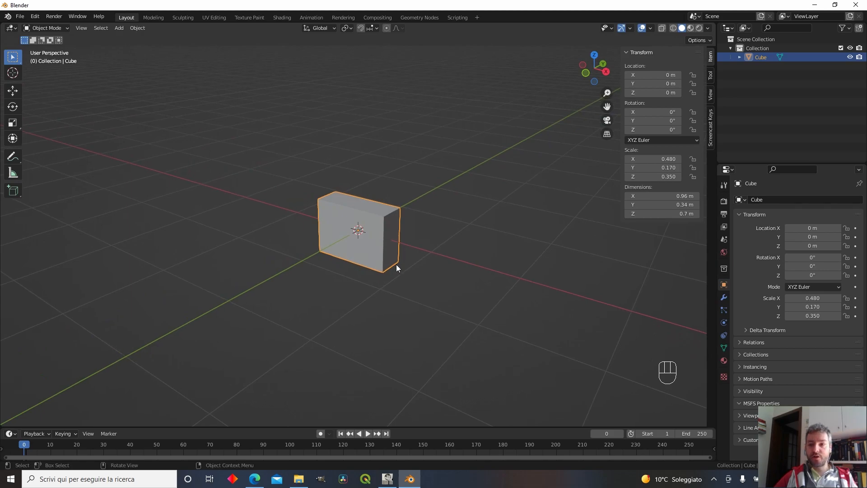
{"action": "scroll", "coordinate": [478, 251], "scroll_direction": "up", "scroll_amount": 4}
{"action": "key", "text": "a"}
{"action": "key", "text": "ctrl+a"}
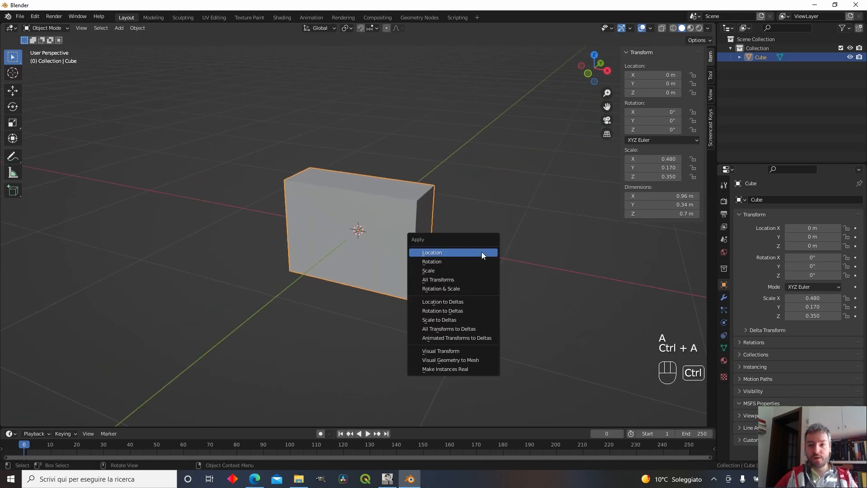
{"action": "left_click", "coordinate": [468, 272]}
Move the box up along Z by about 0.364 m so it sits on the ground, and apply all transforms.
{"action": "middle_click_drag", "start_coordinate": [410, 223], "coordinate": [681, 158]}
{"action": "mouse_move", "coordinate": [513, 297]}
{"action": "middle_mouse_down", "text": "alt"}
{"action": "mouse_move", "coordinate": [502, 239]}
{"action": "mouse_move", "coordinate": [502, 288]}
{"action": "middle_mouse_up", "text": "alt"}
{"action": "key", "text": "g"}
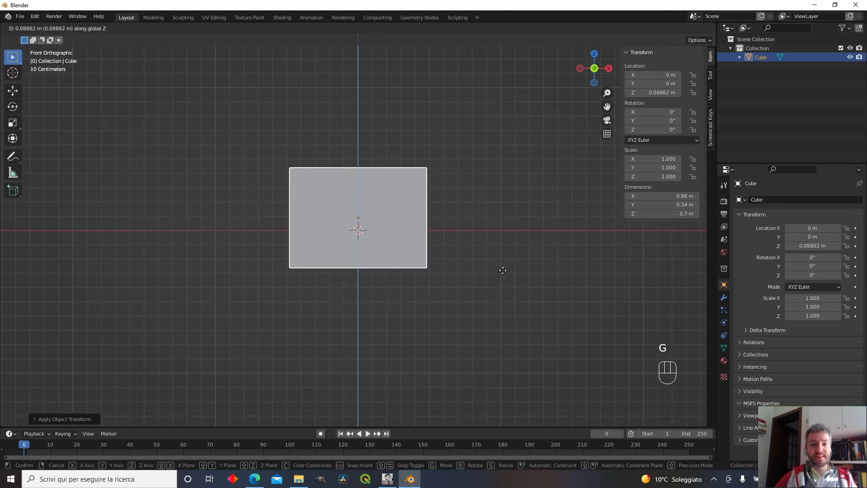
{"action": "left_click", "coordinate": [505, 232]}
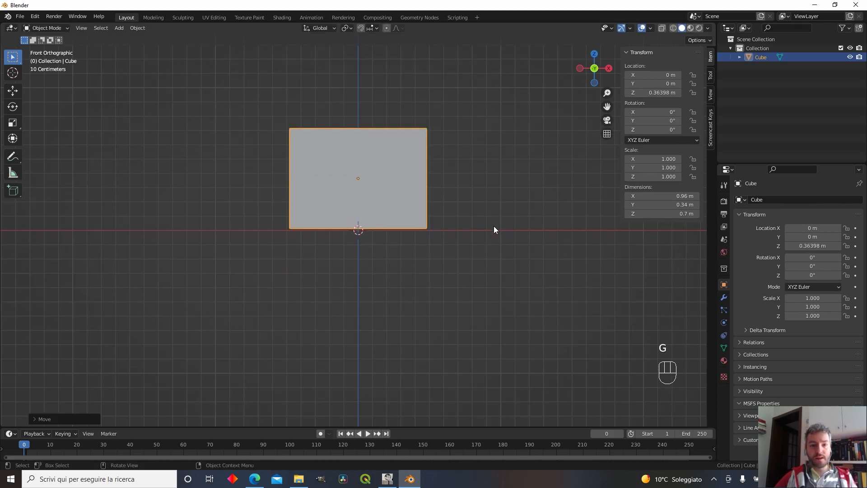
{"action": "key", "text": "ctrl+a"}
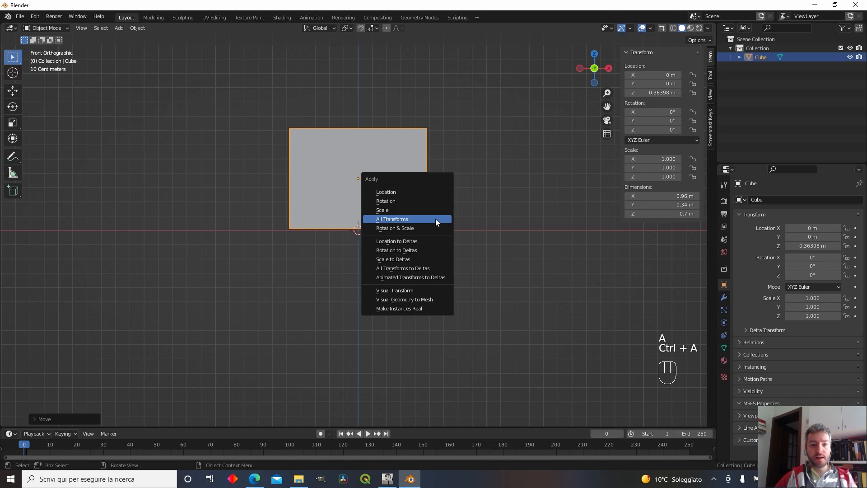
{"action": "left_click", "coordinate": [435, 219]}
Create a new material on the box and set its MSFS material mode to MSFS Standard.
{"action": "middle_click_drag", "start_coordinate": [439, 217], "coordinate": [442, 244]}
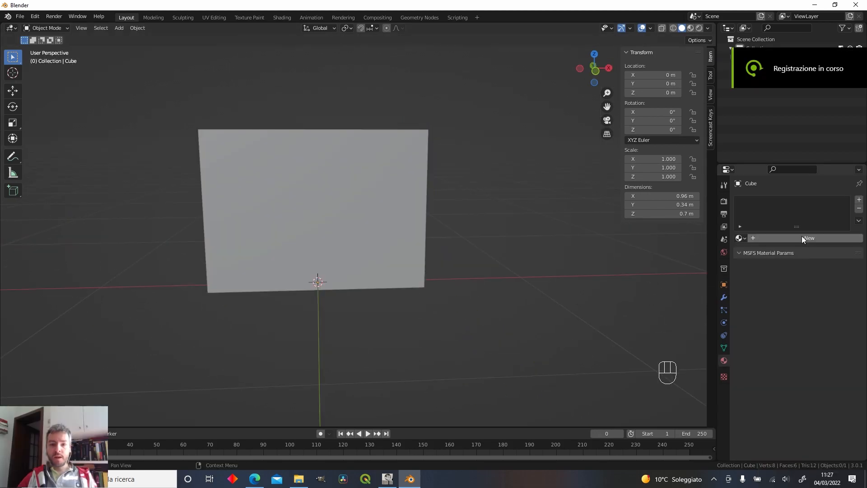
{"action": "left_click", "coordinate": [362, 234]}
{"action": "left_click", "coordinate": [725, 360]}
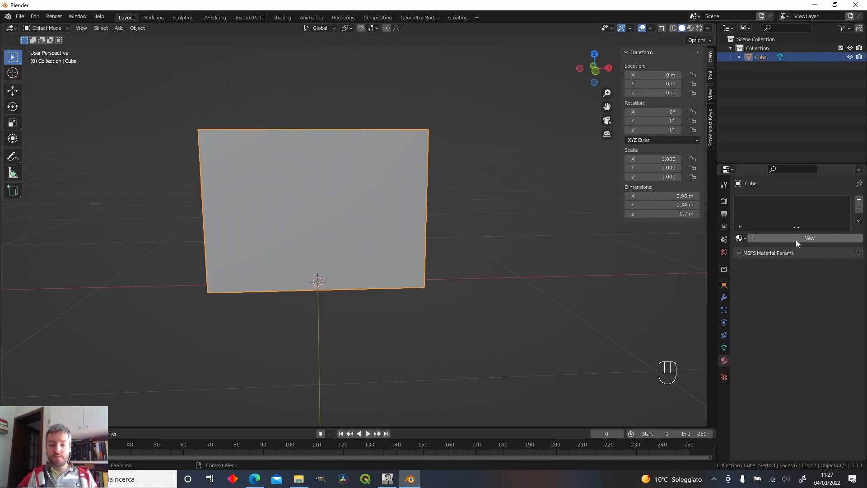
{"action": "left_click", "coordinate": [804, 238]}
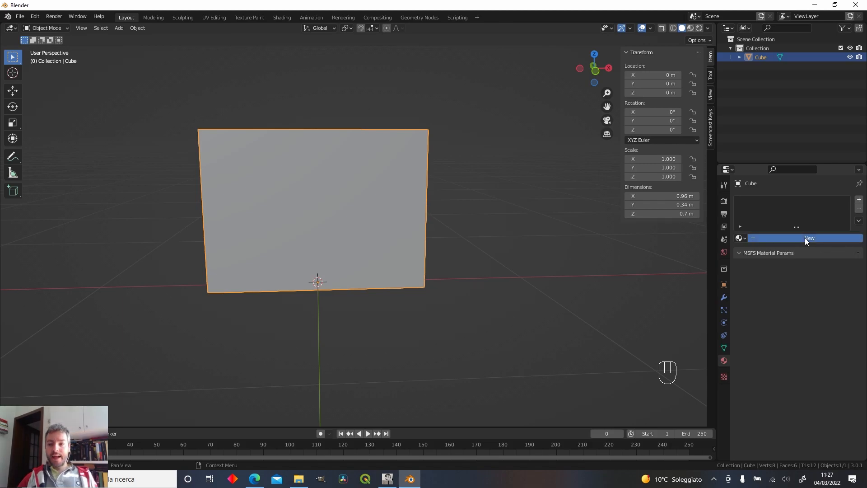
{"action": "scroll", "coordinate": [776, 347], "scroll_direction": "down", "scroll_amount": 15}
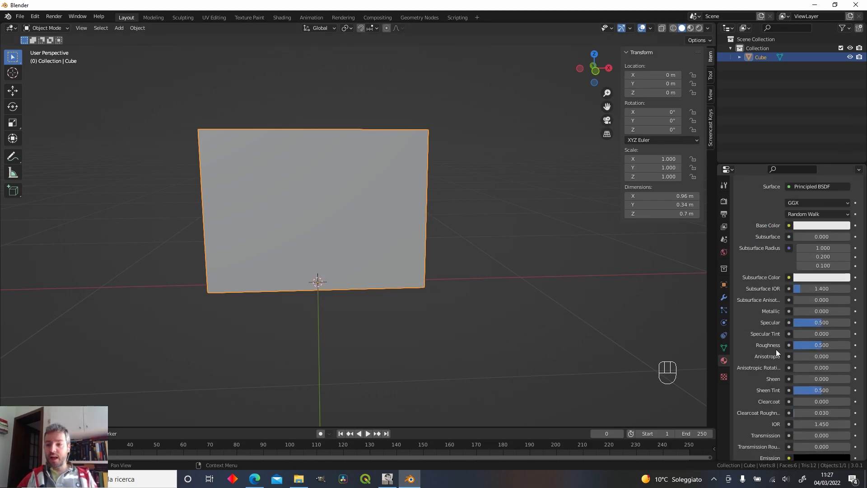
{"action": "scroll", "coordinate": [774, 387], "scroll_direction": "down", "scroll_amount": 5}
{"action": "left_click", "coordinate": [788, 411]}
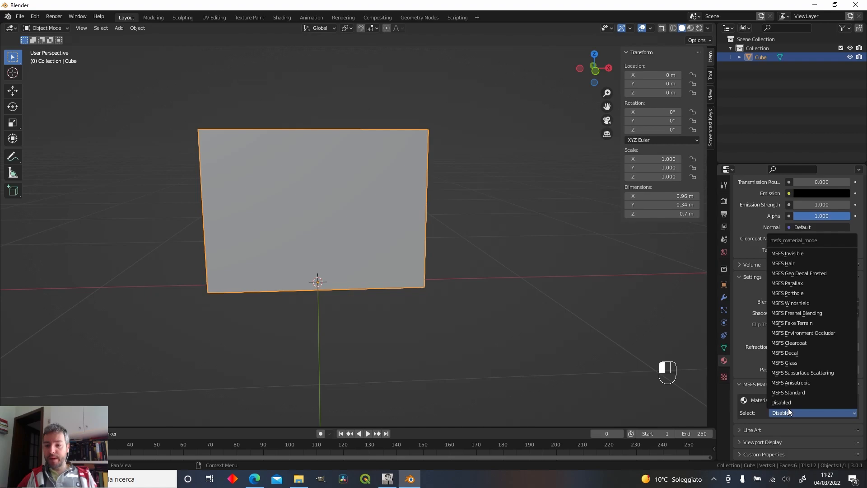
{"action": "left_click", "coordinate": [804, 393]}
Load mamu-airCond-albedo.png as the material's albedo texture and show the box in Material Preview shading from the front.
{"action": "scroll", "coordinate": [770, 349], "scroll_direction": "down", "scroll_amount": 7}
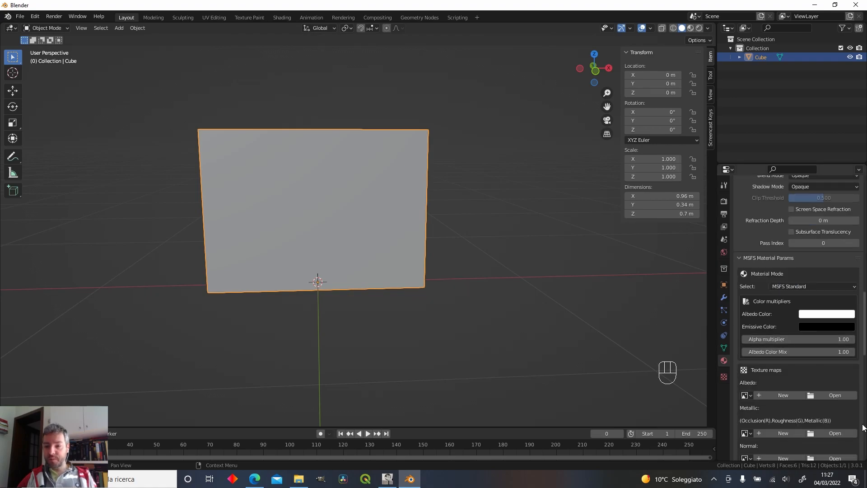
{"action": "left_click", "coordinate": [840, 395]}
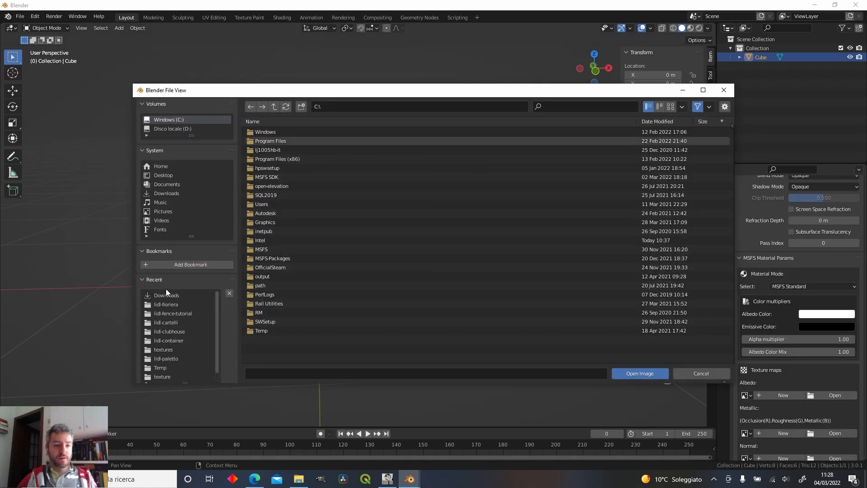
{"action": "left_click", "coordinate": [640, 373]}
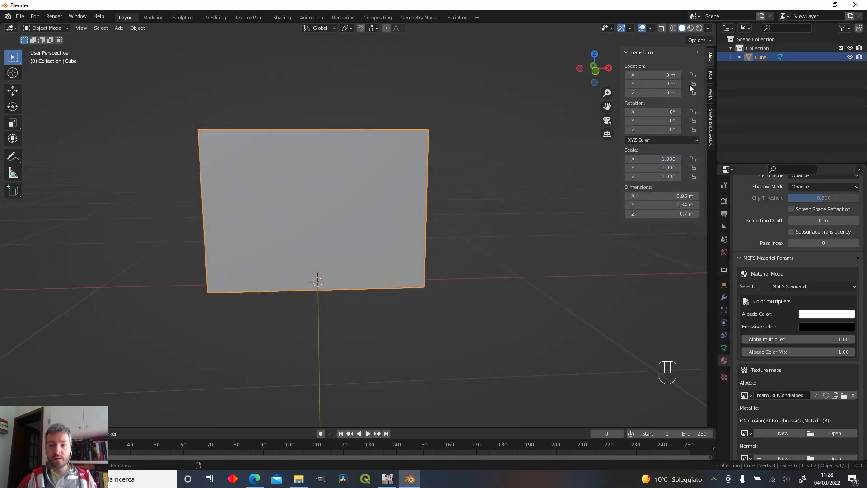
{"action": "left_click", "coordinate": [690, 28]}
{"action": "mouse_move", "coordinate": [328, 194]}
{"action": "middle_mouse_down"}
{"action": "mouse_move", "coordinate": [359, 204]}
{"action": "mouse_move", "coordinate": [339, 230]}
{"action": "mouse_move", "coordinate": [335, 194]}
{"action": "middle_mouse_up"}
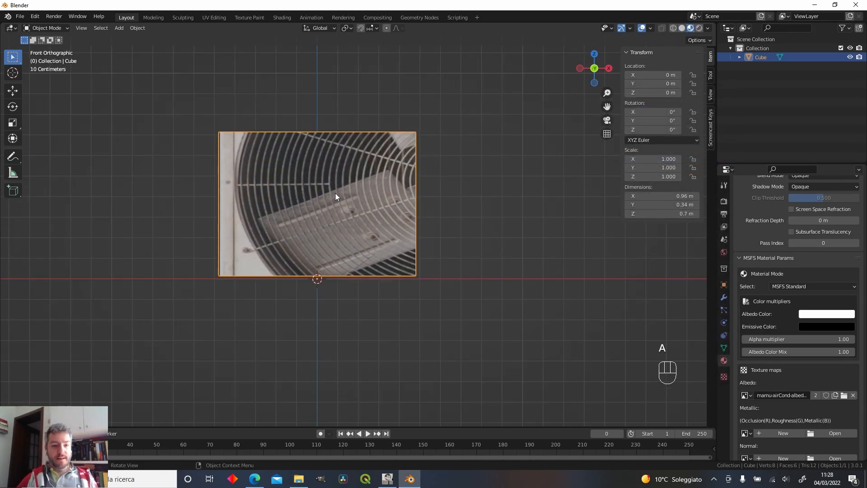
Unwrap all faces of the box in Edit Mode with Cube Projection.
{"action": "key", "text": "Tab"}
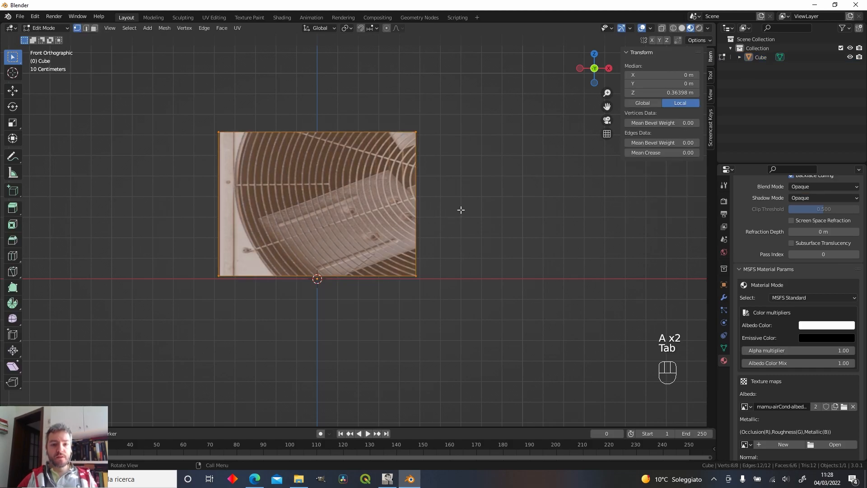
{"action": "key", "text": "u"}
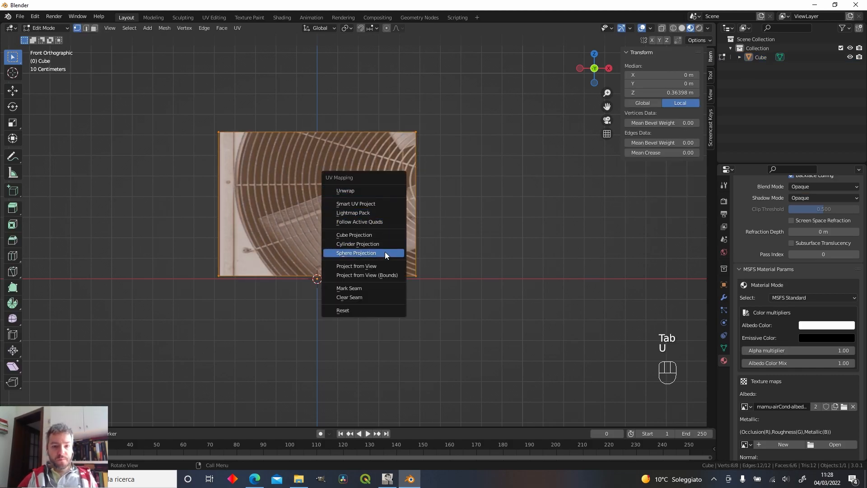
{"action": "left_click", "coordinate": [391, 233]}
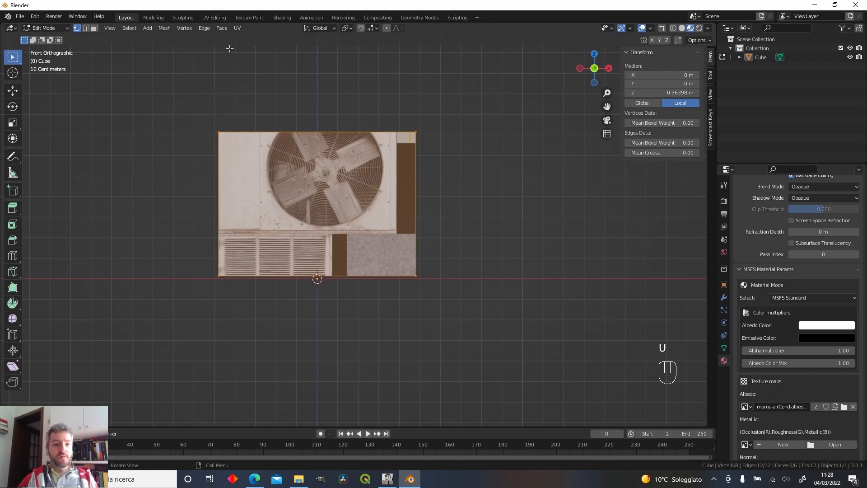
Select only the front face of the box and open the UV Editing workspace.
{"action": "left_click", "coordinate": [316, 222]}
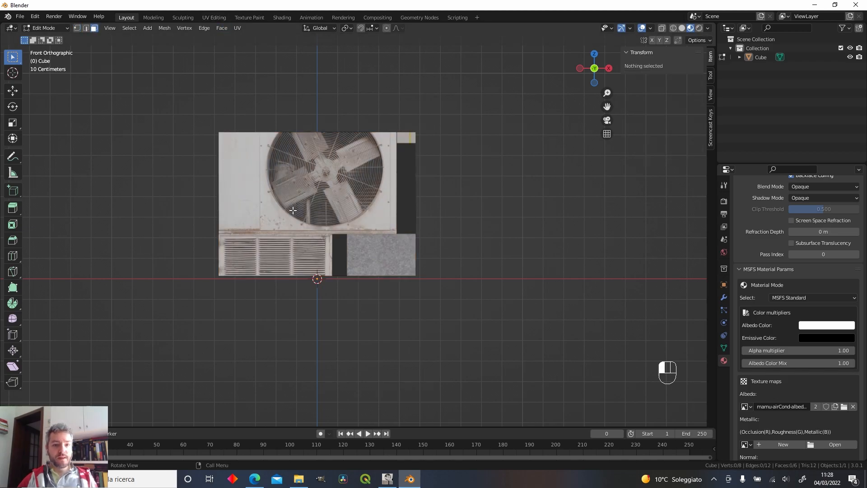
{"action": "left_click", "coordinate": [347, 136]}
{"action": "left_click", "coordinate": [214, 18]}
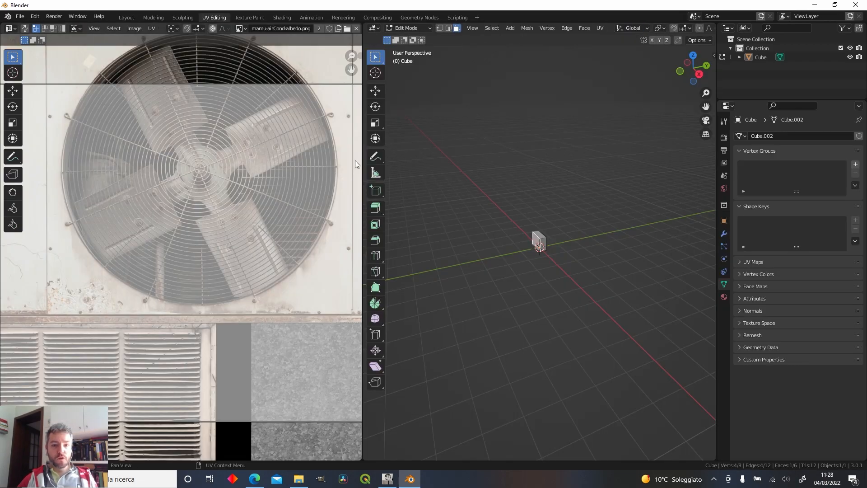
Scale and move the front face's UVs so they cover the fan panel of the texture.
{"action": "left_click_drag", "start_coordinate": [365, 160], "coordinate": [459, 160]}
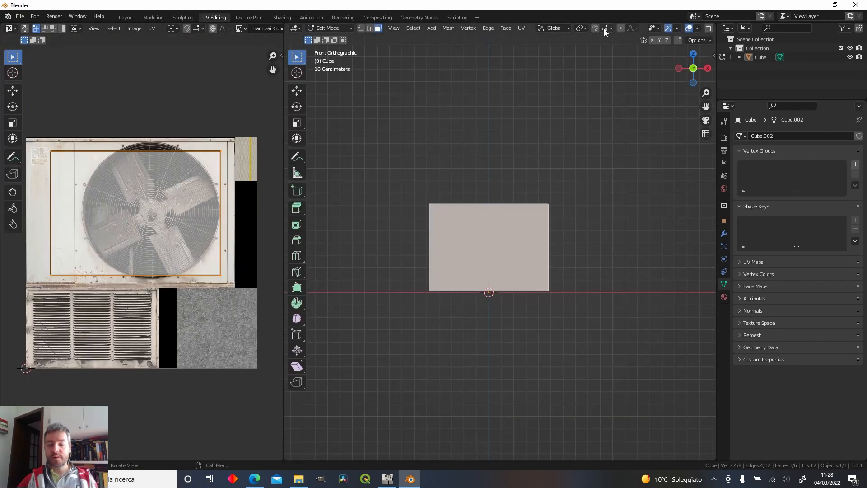
{"action": "left_click_drag", "start_coordinate": [222, 39], "coordinate": [379, 38]}
{"action": "scroll", "coordinate": [190, 201], "scroll_direction": "up", "scroll_amount": 2}
{"action": "key", "text": "s"}
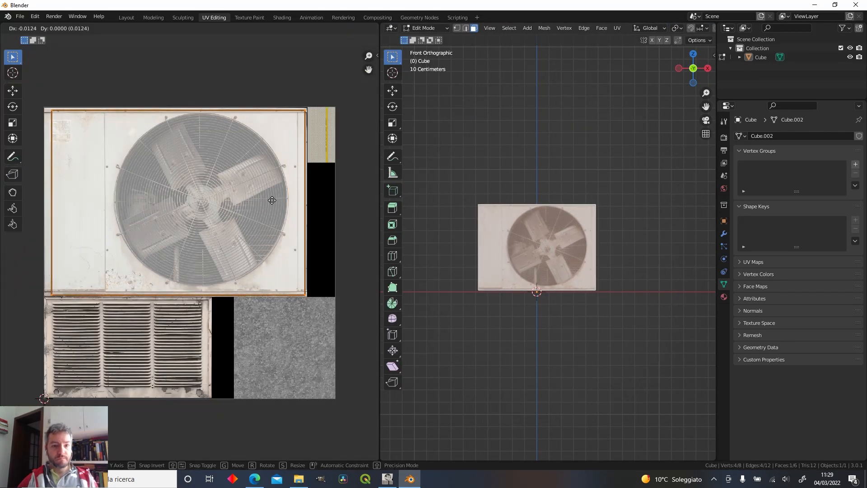
{"action": "left_click", "coordinate": [278, 199]}
{"action": "key", "text": "s"}
{"action": "left_click", "coordinate": [271, 201]}
Select the box's back face and fit its UVs over the same fan panel of the texture.
{"action": "middle_click_drag", "start_coordinate": [537, 212], "coordinate": [474, 232]}
{"action": "scroll", "coordinate": [474, 232], "scroll_direction": "up", "scroll_amount": 3}
{"action": "scroll", "coordinate": [302, 215], "scroll_direction": "down", "scroll_amount": 2}
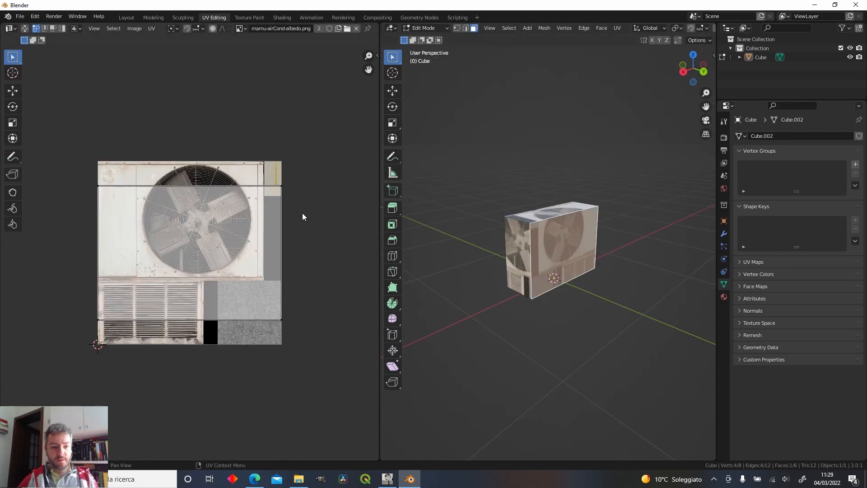
{"action": "key", "text": "g"}
{"action": "left_click", "coordinate": [265, 207]}
{"action": "key", "text": "s"}
{"action": "left_click", "coordinate": [268, 181]}
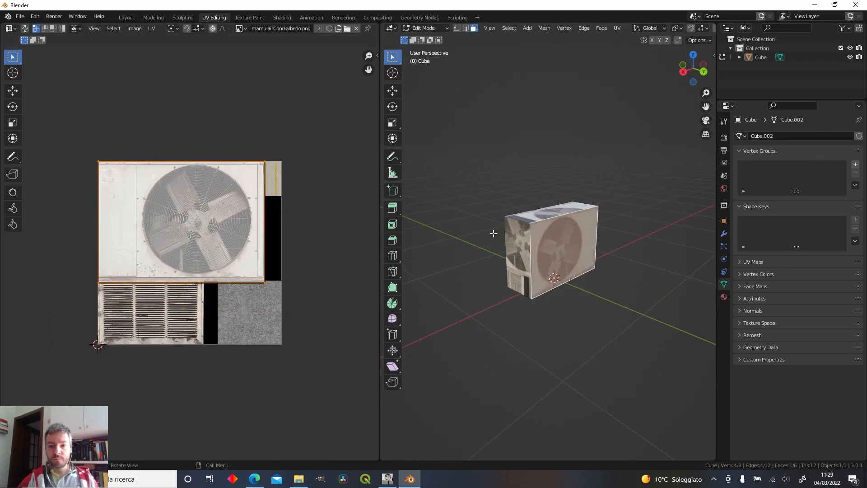
Select the narrow side face on the +X end and move and scale its UVs onto the plain panel beside the fan.
{"action": "middle_click_drag", "start_coordinate": [489, 232], "coordinate": [543, 221]}
{"action": "key", "text": "ctrl+z"}
{"action": "middle_click_drag", "start_coordinate": [511, 248], "coordinate": [501, 253]}
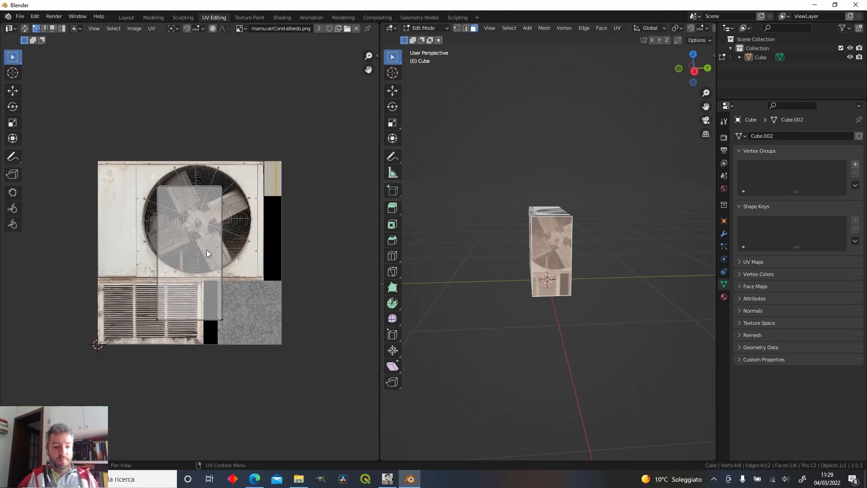
{"action": "key", "text": "q"}
{"action": "key", "text": "a"}
{"action": "key", "text": "g"}
{"action": "left_click", "coordinate": [140, 201]}
{"action": "scroll", "coordinate": [141, 201], "scroll_direction": "up", "scroll_amount": 3}
{"action": "middle_click_drag", "start_coordinate": [143, 203], "coordinate": [290, 204]}
{"action": "key", "text": "s"}
{"action": "left_click", "coordinate": [267, 208]}
Stretch and nudge the +X side face's UVs along X and Y until they fill the plain panel.
{"action": "key", "text": "s"}
{"action": "key", "text": "x"}
{"action": "left_click", "coordinate": [253, 207]}
{"action": "key", "text": "g"}
{"action": "left_click", "coordinate": [240, 211]}
{"action": "key", "text": "s"}
{"action": "key", "text": "y"}
{"action": "left_click", "coordinate": [248, 207]}
{"action": "key", "text": "g"}
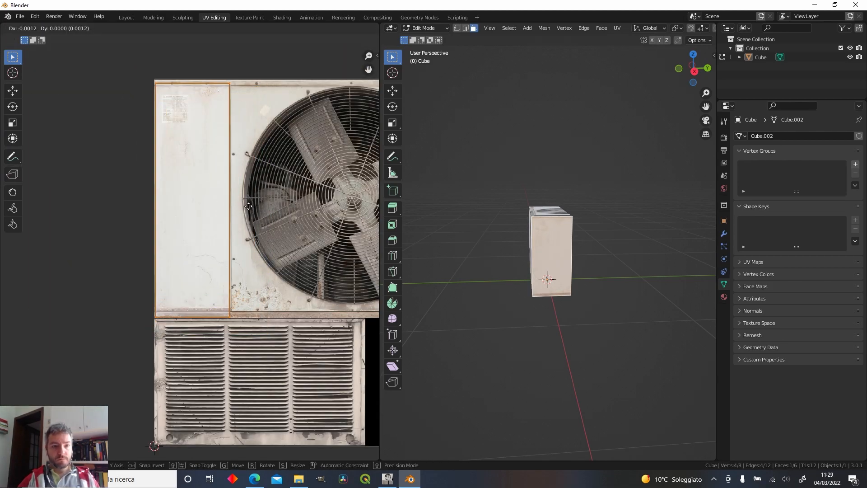
{"action": "left_click", "coordinate": [249, 206]}
Select the opposite side face, move its UVs onto the louvered grille and scale them roughly to the grille along Y and X.
{"action": "scroll", "coordinate": [549, 253], "scroll_direction": "up", "scroll_amount": 4}
{"action": "scroll", "coordinate": [195, 178], "scroll_direction": "up", "scroll_amount": 1}
{"action": "scroll", "coordinate": [226, 213], "scroll_direction": "down", "scroll_amount": 2}
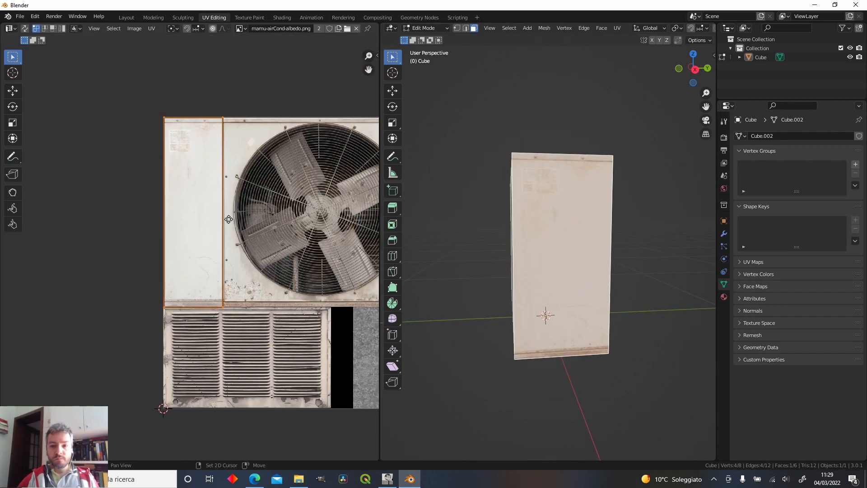
{"action": "scroll", "coordinate": [443, 215], "scroll_direction": "down", "scroll_amount": 3}
{"action": "middle_click_drag", "start_coordinate": [443, 215], "coordinate": [511, 264]}
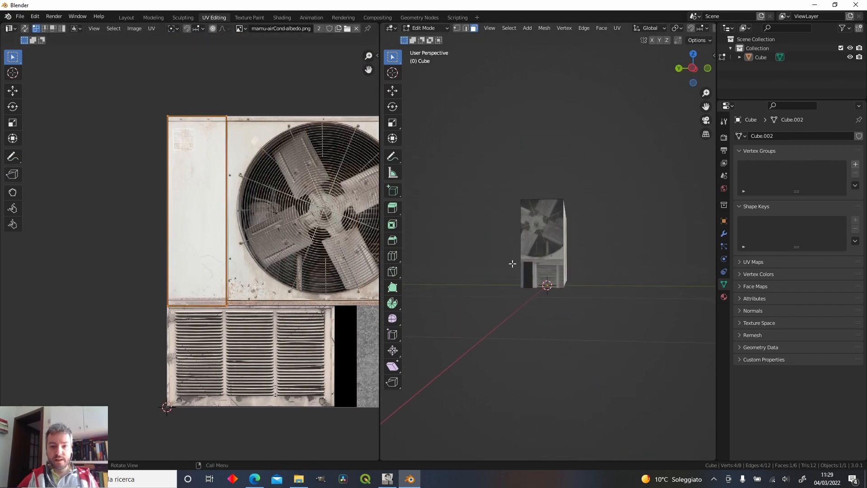
{"action": "left_click", "coordinate": [543, 243]}
{"action": "scroll", "coordinate": [275, 271], "scroll_direction": "down", "scroll_amount": 3}
{"action": "key", "text": "g"}
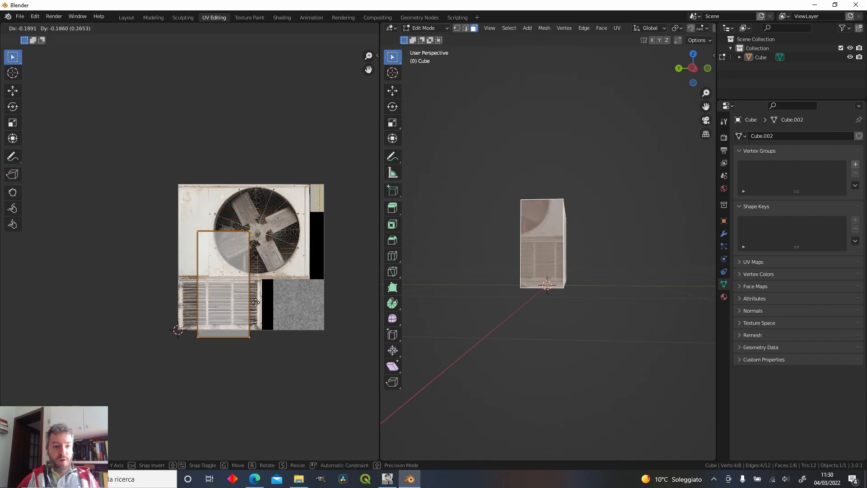
{"action": "left_click", "coordinate": [254, 314]}
{"action": "key", "text": "s"}
{"action": "key", "text": "y"}
{"action": "left_click", "coordinate": [256, 317]}
{"action": "scroll", "coordinate": [291, 316], "scroll_direction": "up", "scroll_amount": 1}
{"action": "key", "text": "s"}
{"action": "key", "text": "x"}
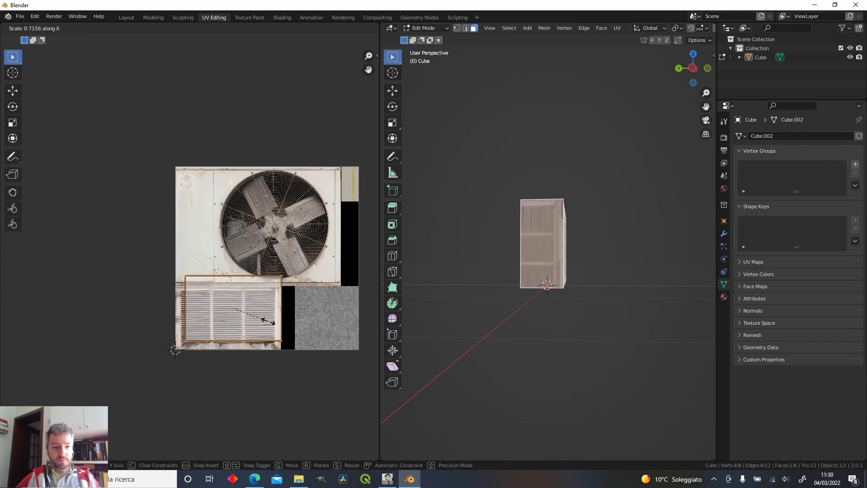
{"action": "left_click", "coordinate": [262, 308]}
Fine-tune the louvered side face's UVs in width, height and position against the grille image.
{"action": "scroll", "coordinate": [248, 348], "scroll_direction": "up", "scroll_amount": 3}
{"action": "scroll", "coordinate": [247, 348], "scroll_direction": "down", "scroll_amount": 1}
{"action": "key", "text": "s"}
{"action": "key", "text": "x"}
{"action": "key", "text": "g"}
{"action": "key", "text": "s"}
{"action": "key", "text": "y"}
{"action": "left_click", "coordinate": [248, 279]}
{"action": "key", "text": "s"}
{"action": "key", "text": "x"}
{"action": "left_click", "coordinate": [229, 276]}
{"action": "key", "text": "g"}
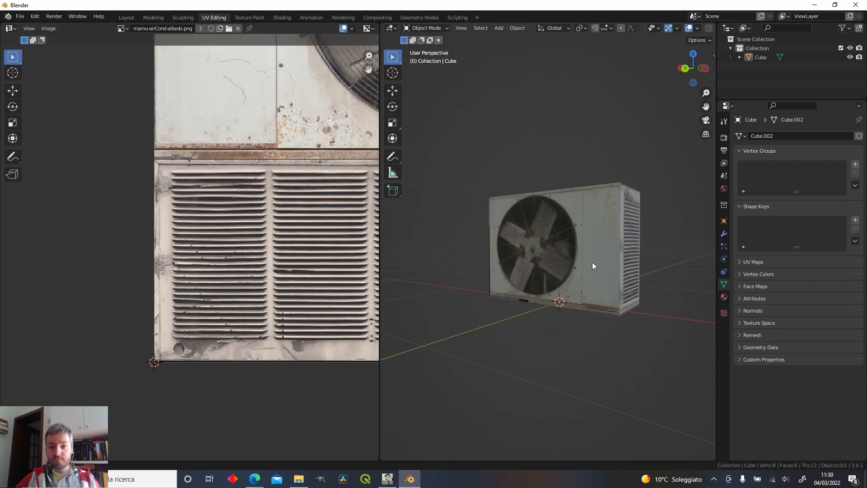
Select the top and bottom faces and unwrap them with Project from View in the bottom orthographic view.
{"action": "middle_click_drag", "start_coordinate": [592, 265], "coordinate": [555, 274]}
{"action": "key", "text": "Tab"}
{"action": "left_click", "coordinate": [554, 231]}
{"action": "left_click", "coordinate": [555, 274], "text": "shift"}
{"action": "key", "text": "KP_1"}
{"action": "middle_click_drag", "start_coordinate": [523, 338], "coordinate": [545, 244], "text": "alt"}
{"action": "key", "text": "u"}
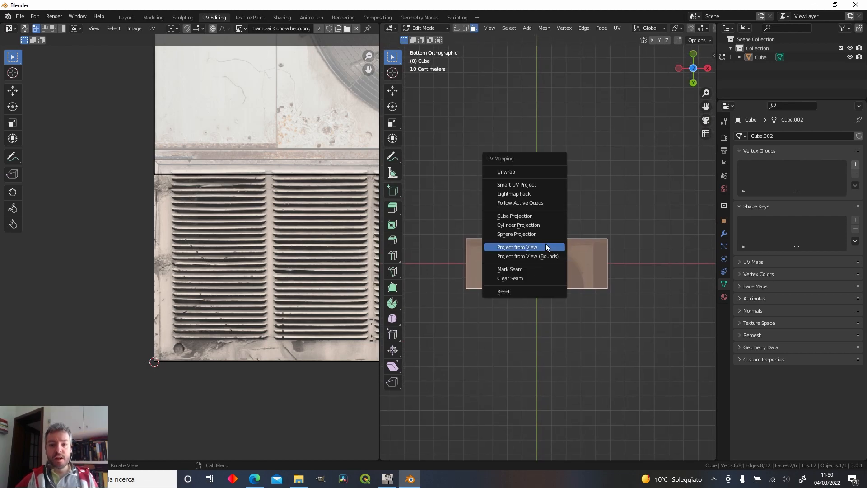
{"action": "left_click", "coordinate": [546, 247]}
Rotate the top and bottom faces' UVs by 90 degrees and move and scale them over the plain panel.
{"action": "scroll", "coordinate": [244, 146], "scroll_direction": "down", "scroll_amount": 3}
{"action": "key", "text": "g"}
{"action": "left_click", "coordinate": [244, 147]}
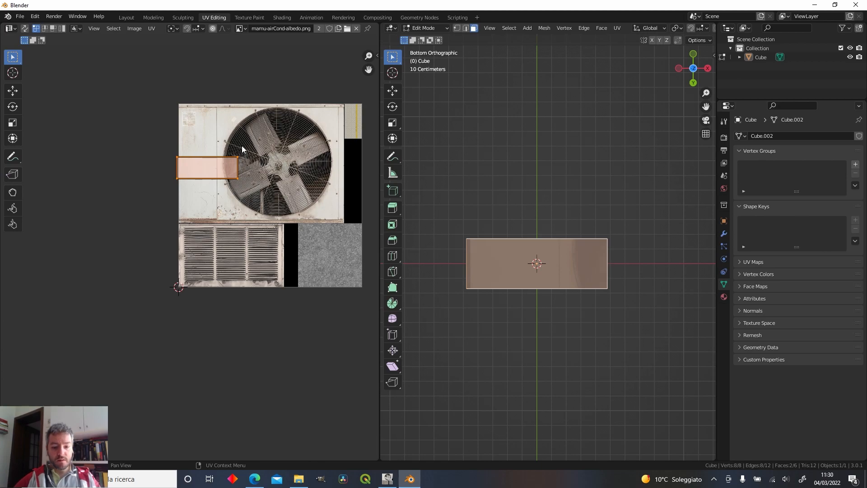
{"action": "type", "text": "r90"}
{"action": "key", "text": "Return"}
{"action": "key", "text": "s"}
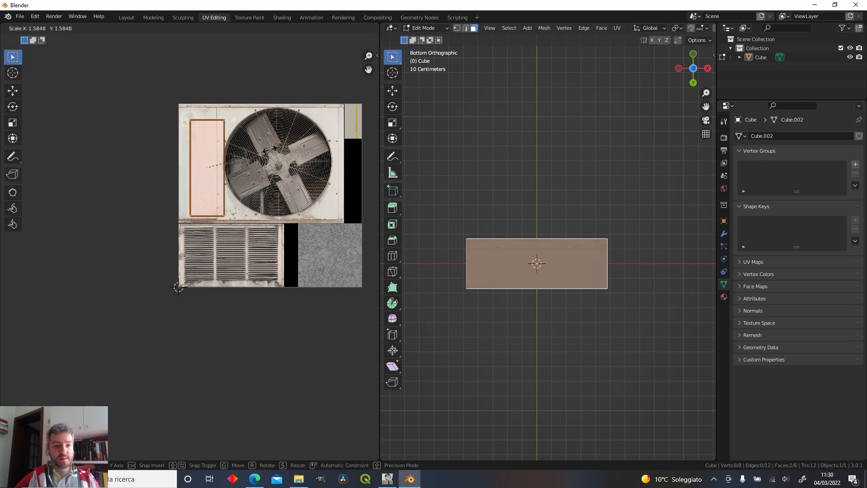
{"action": "left_click", "coordinate": [262, 136]}
{"action": "key", "text": "g"}
{"action": "left_click", "coordinate": [269, 144]}
{"action": "key", "text": "s"}
{"action": "left_click", "coordinate": [509, 162]}
{"action": "scroll", "coordinate": [194, 149], "scroll_direction": "up", "scroll_amount": 3}
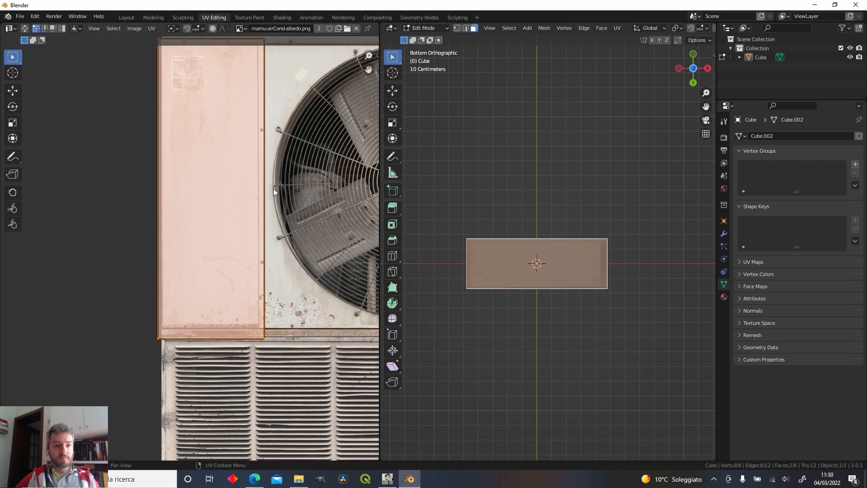
Switch to the Modeling workspace, select the box in front view and enter Edit Mode.
{"action": "left_click", "coordinate": [153, 17]}
{"action": "scroll", "coordinate": [405, 308], "scroll_direction": "up", "scroll_amount": 3}
{"action": "middle_click_drag", "start_coordinate": [404, 308], "coordinate": [398, 203]}
{"action": "key", "text": "alt+Tab"}
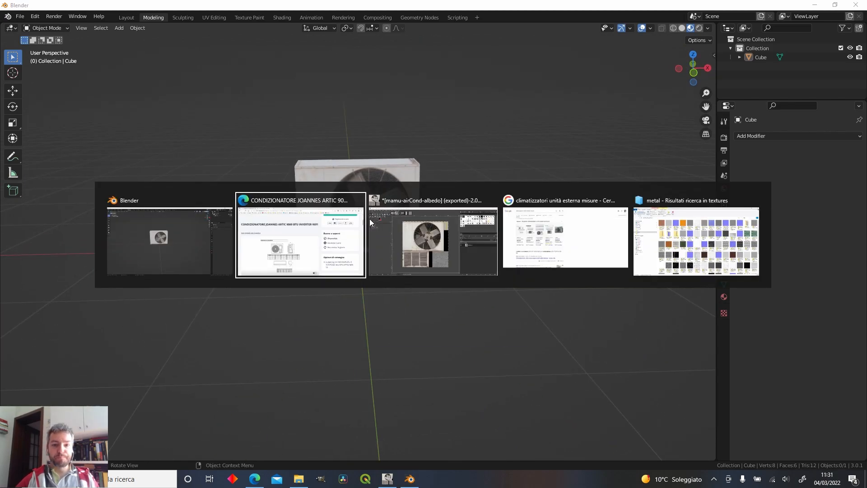
{"action": "key", "text": "KP_1"}
{"action": "scroll", "coordinate": [397, 205], "scroll_direction": "up", "scroll_amount": 3}
{"action": "left_click", "coordinate": [451, 177]}
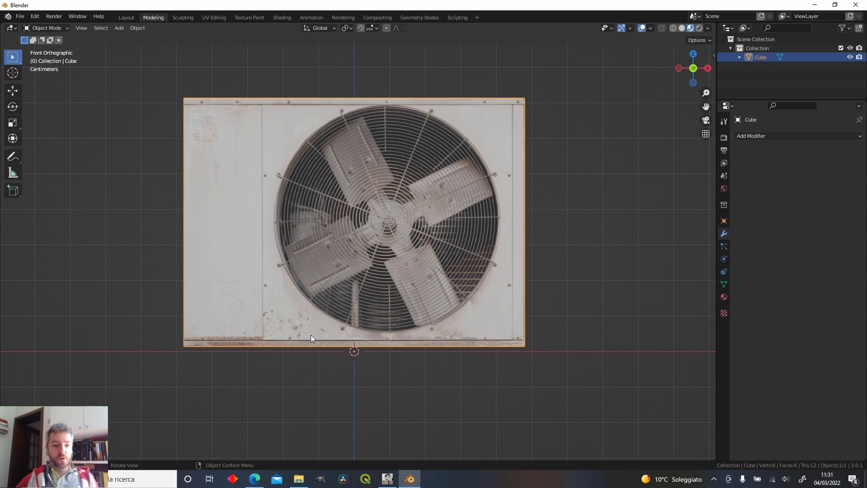
{"action": "key", "text": "Tab"}
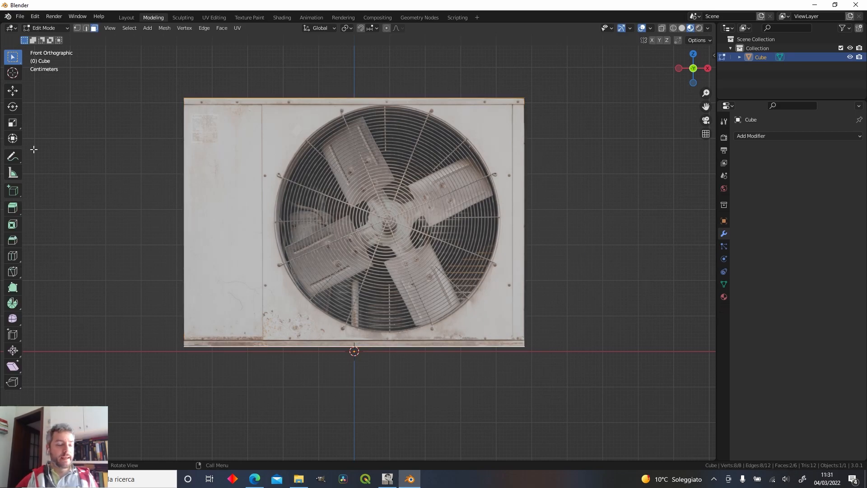
Inset the box's front face by about 0.023 m.
{"action": "left_click", "coordinate": [13, 224]}
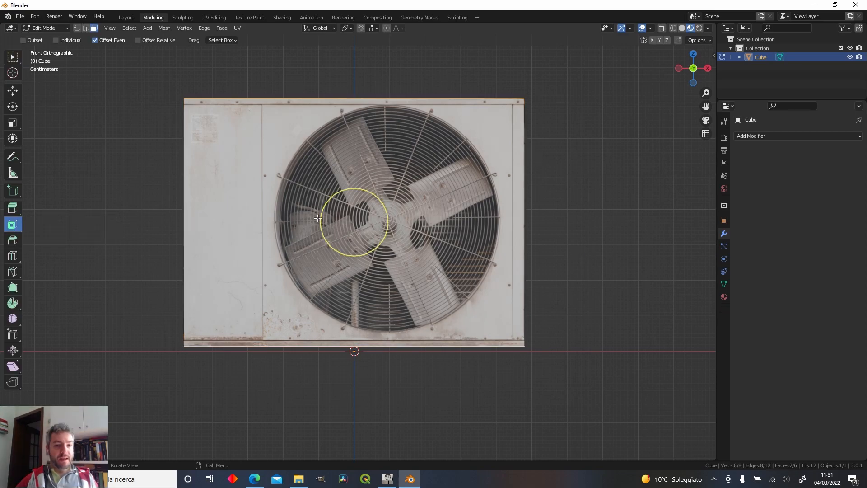
{"action": "left_click", "coordinate": [13, 57]}
{"action": "left_click", "coordinate": [339, 204]}
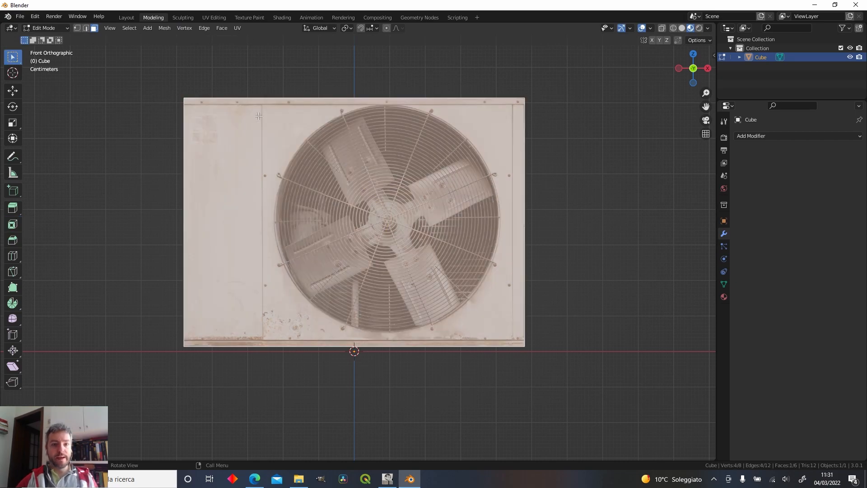
{"action": "key", "text": "i"}
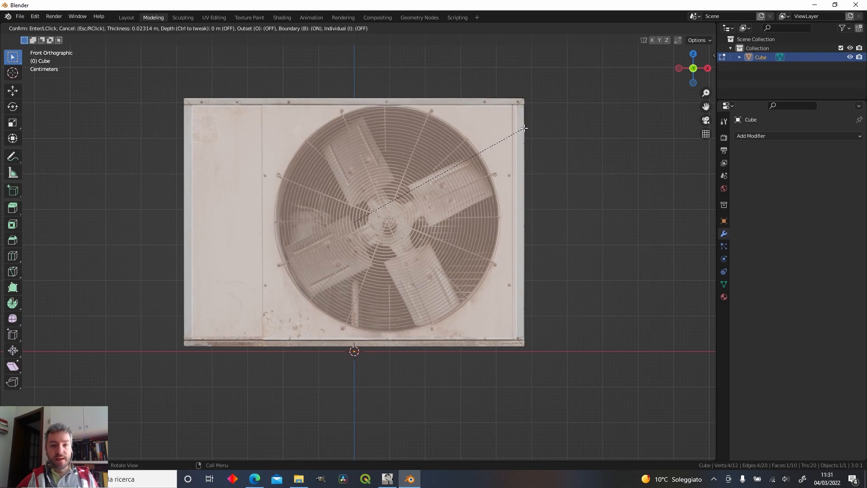
{"action": "left_click", "coordinate": [524, 128]}
{"action": "key", "text": "s"}
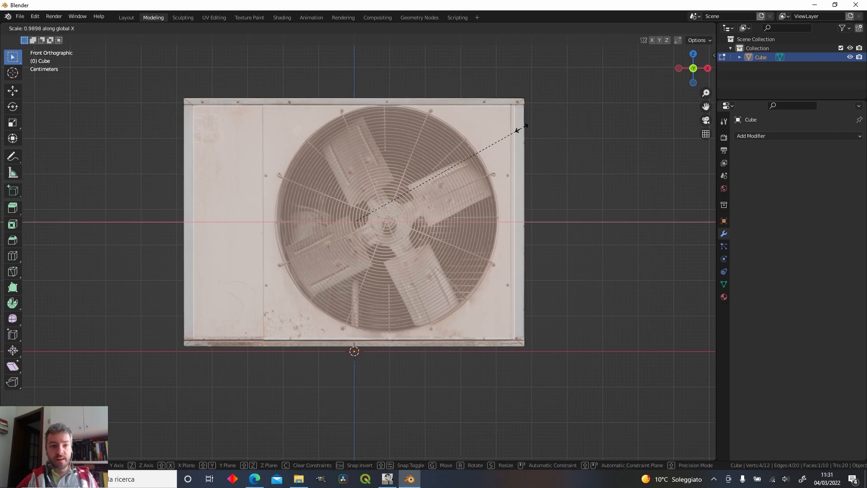
{"action": "left_click", "coordinate": [520, 131]}
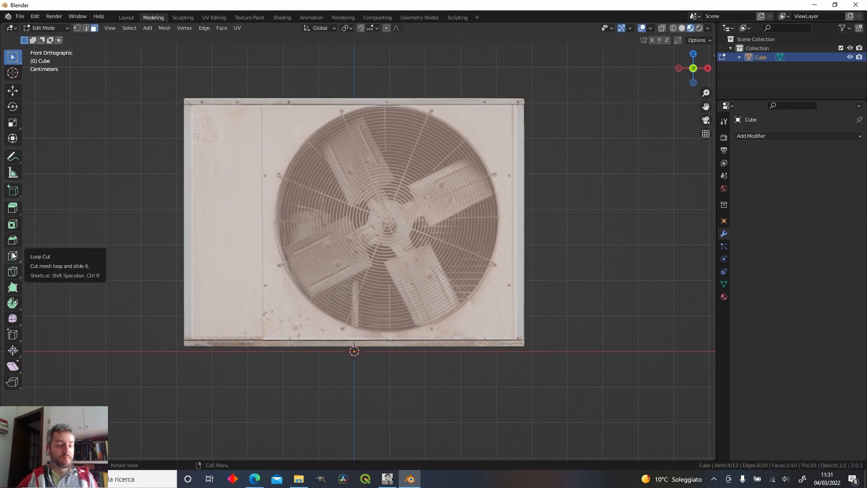
Move the inset's right vertical edge along X onto the panel seam and turn on the Screencast Keys display.
{"action": "left_click", "coordinate": [86, 28]}
{"action": "left_click", "coordinate": [516, 217]}
{"action": "key", "text": "g"}
{"action": "key", "text": "x"}
{"action": "left_click", "coordinate": [513, 217]}
{"action": "left_click", "coordinate": [714, 55]}
{"action": "left_click", "coordinate": [712, 114]}
Slide the remaining edges of the front inset to line up with the casing seams in the texture.
{"action": "left_click", "coordinate": [193, 226]}
{"action": "left_click", "coordinate": [307, 338]}
{"action": "key", "text": "g"}
{"action": "key", "text": "g"}
{"action": "left_click", "coordinate": [307, 339]}
{"action": "scroll", "coordinate": [373, 92], "scroll_direction": "up", "scroll_amount": 5}
{"action": "left_click", "coordinate": [395, 126]}
{"action": "key", "text": "g"}
{"action": "key", "text": "g"}
{"action": "scroll", "coordinate": [396, 119], "scroll_direction": "down", "scroll_amount": 2}
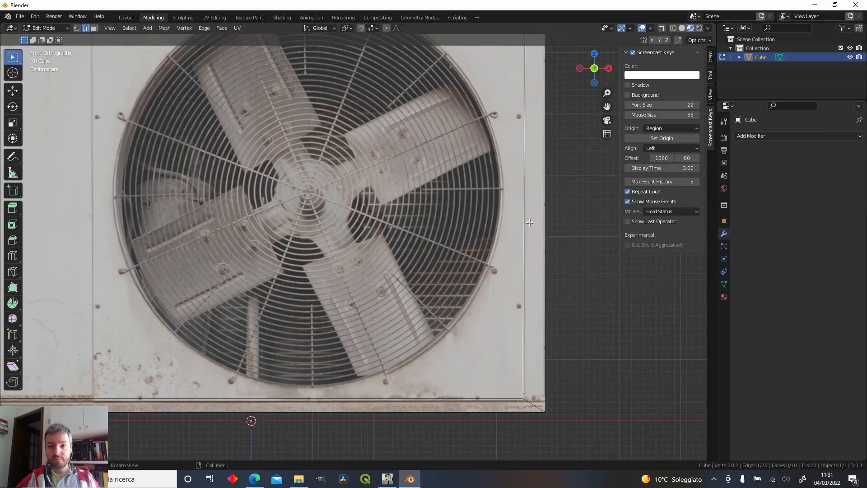
{"action": "scroll", "coordinate": [375, 307], "scroll_direction": "down", "scroll_amount": 4}
{"action": "scroll", "coordinate": [375, 307], "scroll_direction": "up", "scroll_amount": 4}
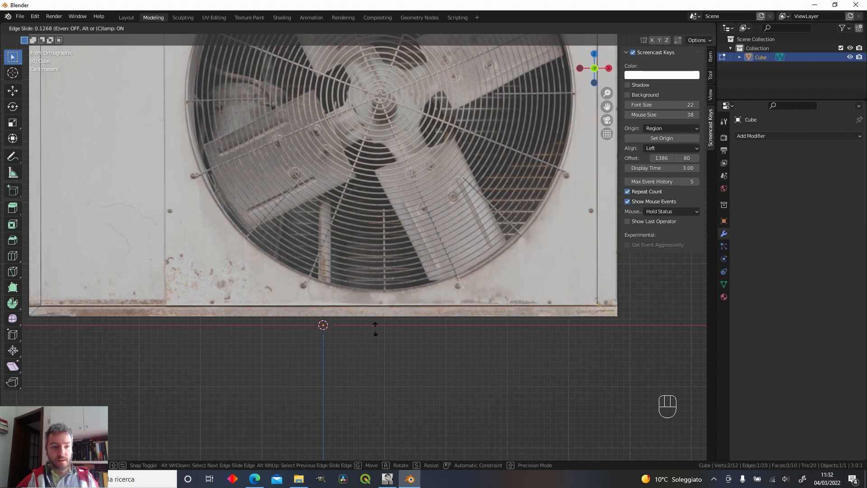
{"action": "left_click", "coordinate": [374, 312]}
Select the four border faces around the front panel and extrude them outward by about 0.006 m.
{"action": "scroll", "coordinate": [370, 316], "scroll_direction": "down", "scroll_amount": 4}
{"action": "middle_click_drag", "start_coordinate": [371, 232], "coordinate": [456, 284]}
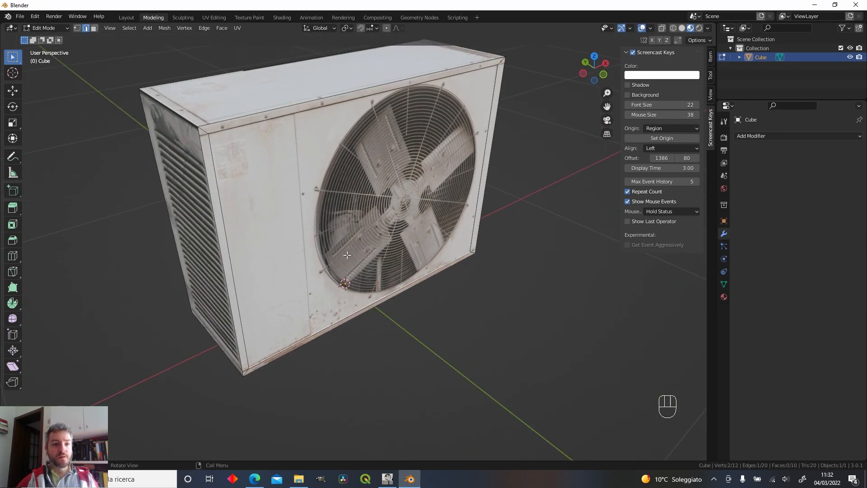
{"action": "left_click", "coordinate": [96, 29]}
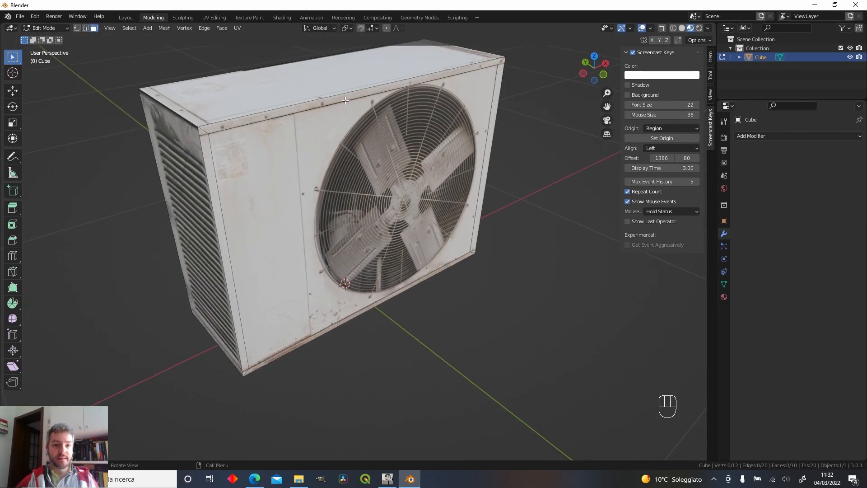
{"action": "left_click", "coordinate": [366, 93]}
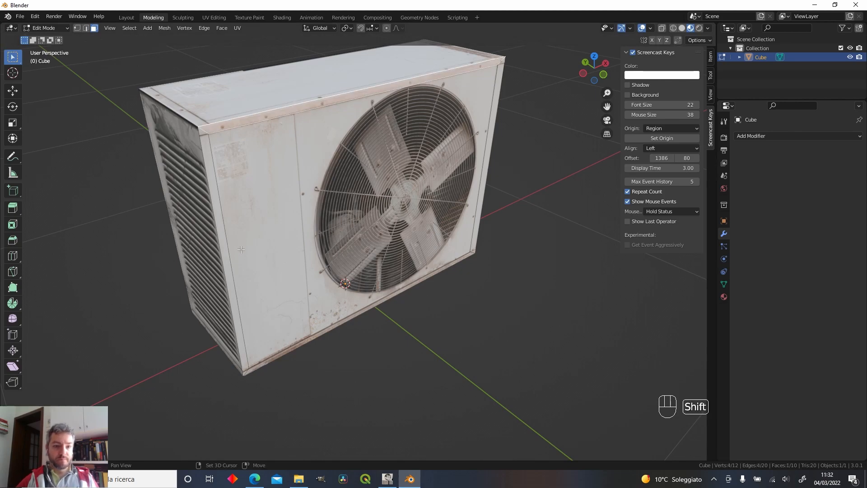
{"action": "left_click", "coordinate": [352, 294], "text": "shift"}
{"action": "left_click", "coordinate": [372, 306], "text": "shift"}
{"action": "middle_click_drag", "start_coordinate": [373, 305], "coordinate": [339, 288]}
{"action": "middle_click_drag", "start_coordinate": [508, 170], "coordinate": [499, 184]}
{"action": "key", "text": "e"}
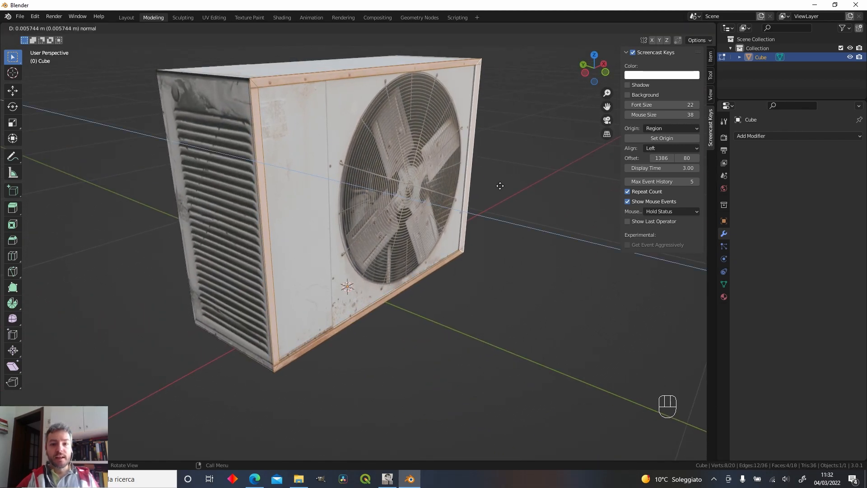
{"action": "left_click", "coordinate": [500, 185]}
Inset the plain side face and extrude the border faces around it.
{"action": "middle_click_drag", "start_coordinate": [519, 130], "coordinate": [359, 134]}
{"action": "left_click", "coordinate": [428, 193]}
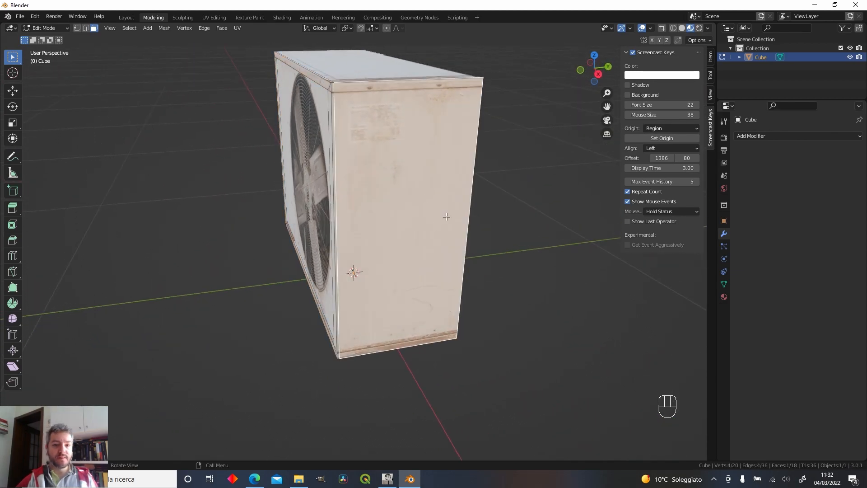
{"action": "middle_click_drag", "start_coordinate": [454, 212], "coordinate": [402, 207], "text": "alt"}
{"action": "key", "text": "i"}
{"action": "left_click", "coordinate": [408, 205]}
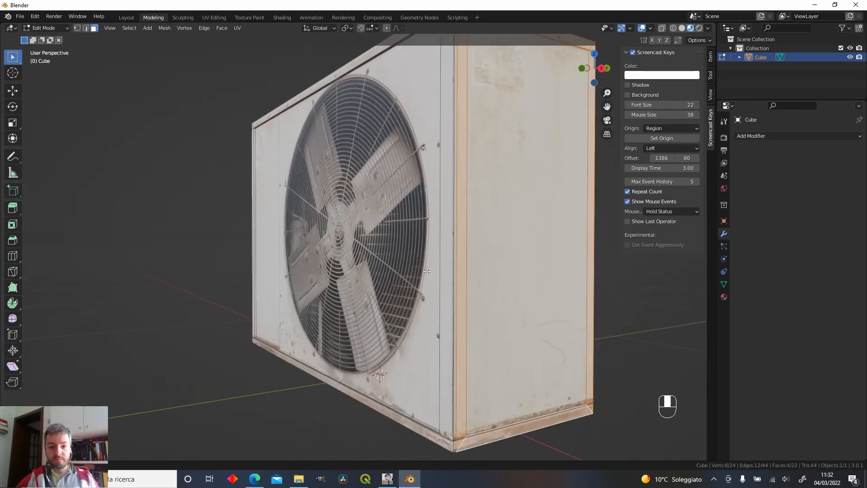
{"action": "middle_click_drag", "start_coordinate": [515, 308], "coordinate": [285, 161]}
Inset the louvered side face by about 0.016 m in the left orthographic view.
{"action": "left_click", "coordinate": [293, 189]}
{"action": "middle_click_drag", "start_coordinate": [299, 203], "coordinate": [359, 226], "text": "alt"}
{"action": "key", "text": "i"}
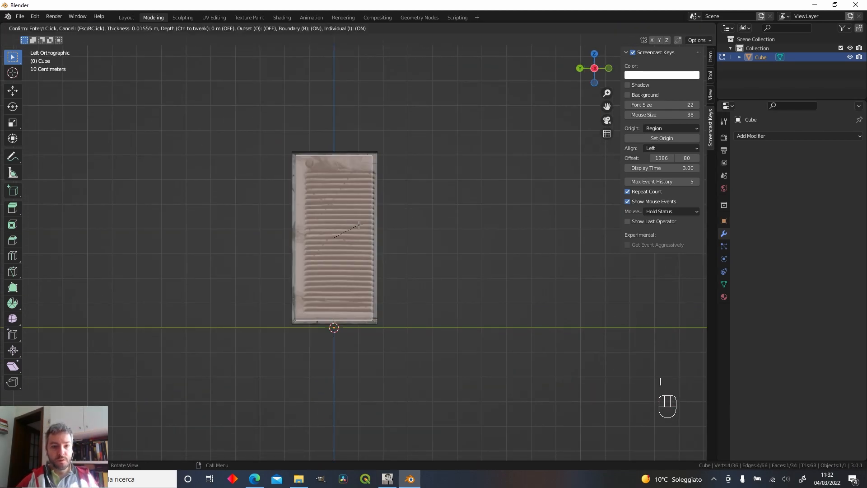
{"action": "left_click", "coordinate": [357, 224]}
Select the four border faces around the louvered side and extrude them slightly outward.
{"action": "left_click", "coordinate": [329, 154]}
{"action": "left_click", "coordinate": [291, 193], "text": "shift"}
{"action": "key", "text": "ctrl+z"}
{"action": "left_click", "coordinate": [294, 194], "text": "shift"}
{"action": "left_click", "coordinate": [377, 198], "text": "shift"}
{"action": "left_click", "coordinate": [337, 323], "text": "shift"}
{"action": "middle_click_drag", "start_coordinate": [402, 288], "coordinate": [433, 282]}
{"action": "key", "text": "e"}
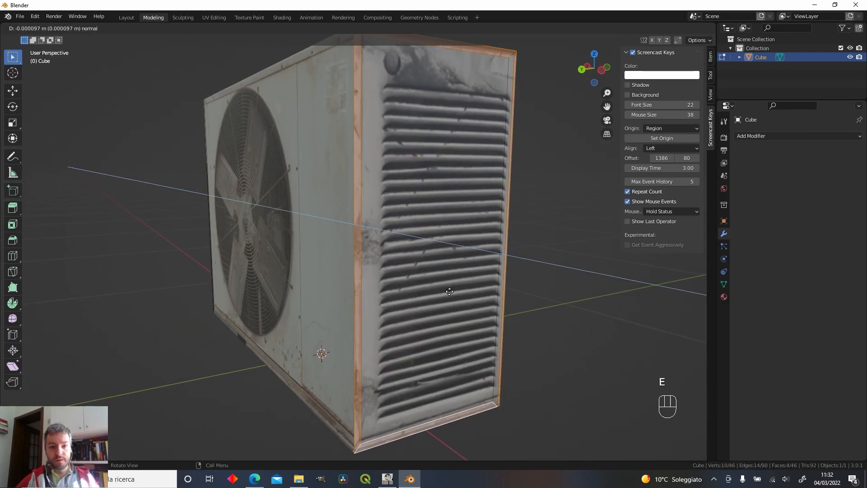
{"action": "left_click", "coordinate": [451, 293]}
Review the whole casing in Object Mode and re-enter Edit Mode on it in front view.
{"action": "key", "text": "Tab"}
{"action": "scroll", "coordinate": [523, 294], "scroll_direction": "down", "scroll_amount": 3}
{"action": "middle_click_drag", "start_coordinate": [523, 294], "coordinate": [240, 122]}
{"action": "scroll", "coordinate": [377, 368], "scroll_direction": "up", "scroll_amount": 4}
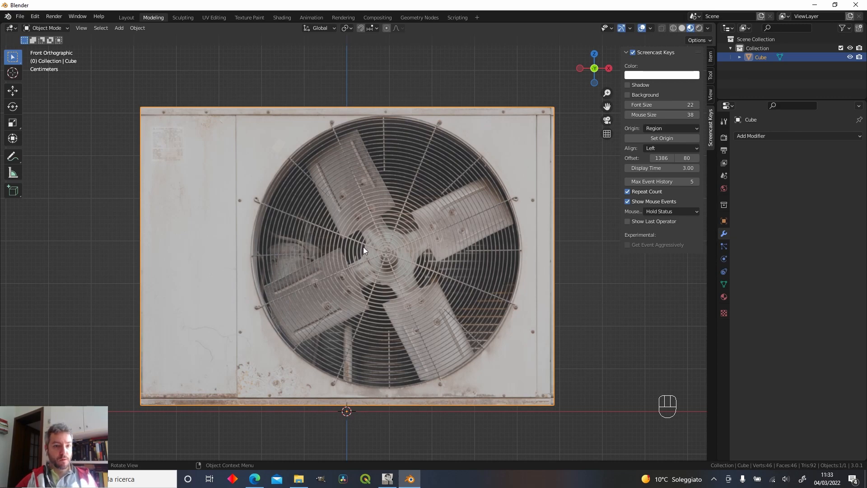
{"action": "key", "text": "Tab"}
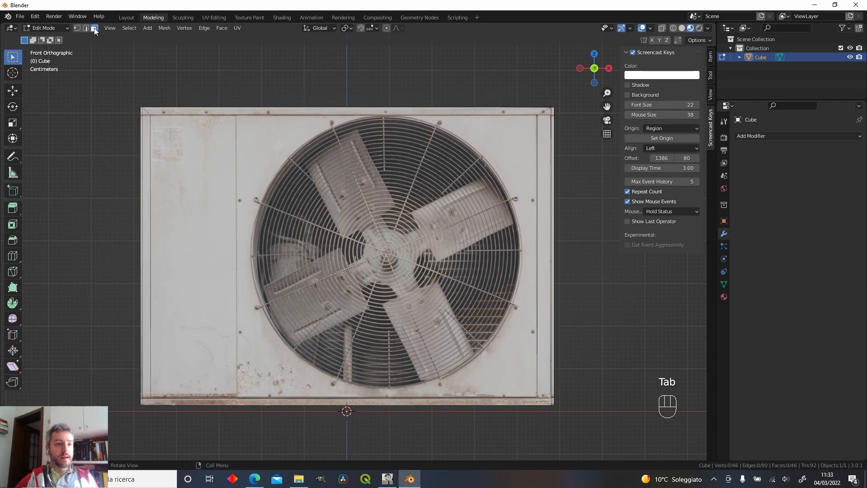
Add two vertical loop cuts on either side of the fan and a horizontal one below it on the casing.
{"action": "left_click", "coordinate": [397, 228]}
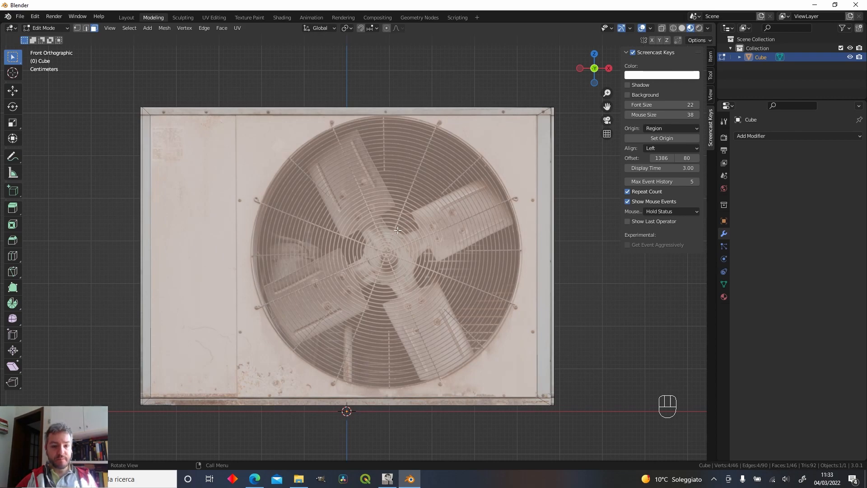
{"action": "left_click", "coordinate": [12, 257]}
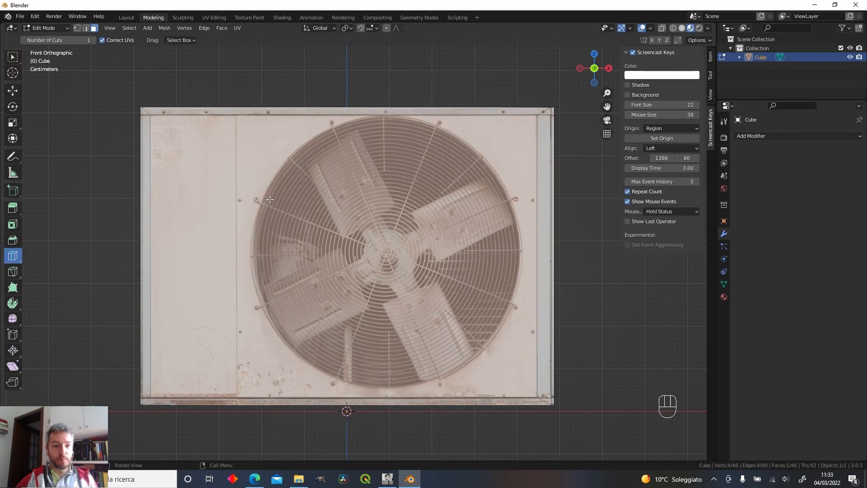
{"action": "left_click_drag", "start_coordinate": [388, 120], "coordinate": [293, 123]}
{"action": "left_click_drag", "start_coordinate": [468, 119], "coordinate": [598, 117]}
{"action": "left_click_drag", "start_coordinate": [152, 319], "coordinate": [153, 388]}
{"action": "key", "text": "w"}
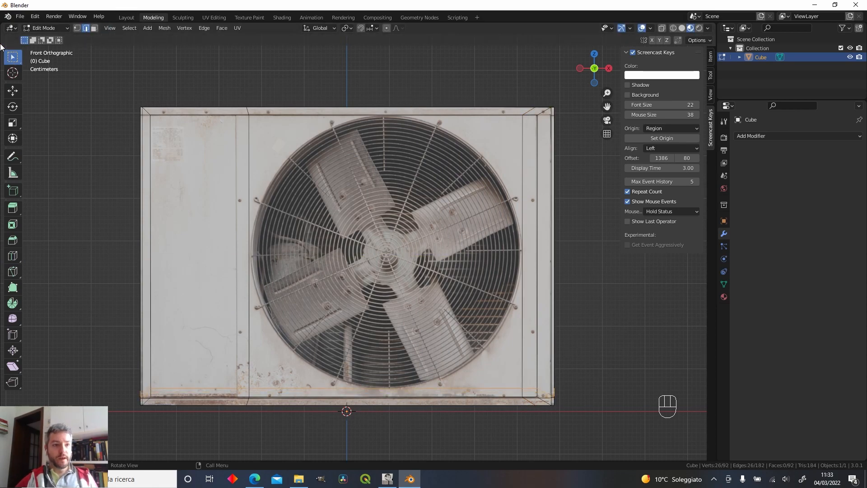
Select the square front face containing the fan and subdivide it three times into an 8 by 8 grid.
{"action": "left_click", "coordinate": [94, 28]}
{"action": "left_click", "coordinate": [363, 231]}
{"action": "scroll", "coordinate": [386, 232], "scroll_direction": "down", "scroll_amount": 2}
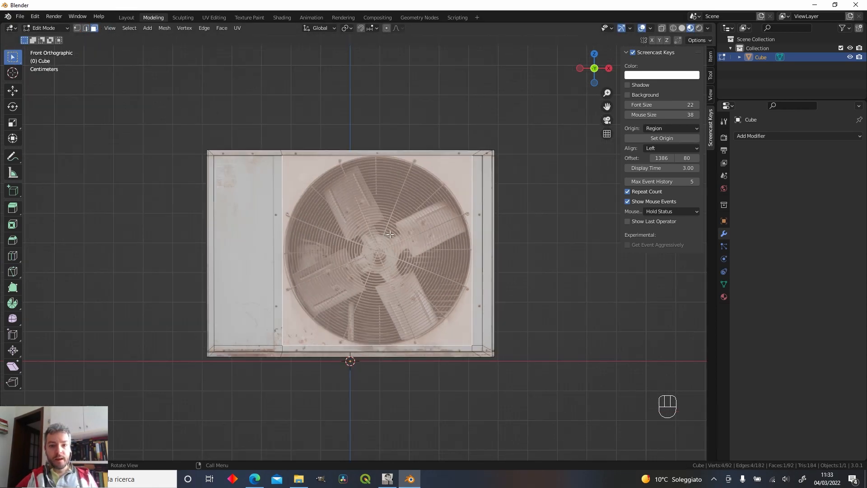
{"action": "scroll", "coordinate": [397, 238], "scroll_direction": "up", "scroll_amount": 2}
{"action": "right_click", "coordinate": [418, 245]}
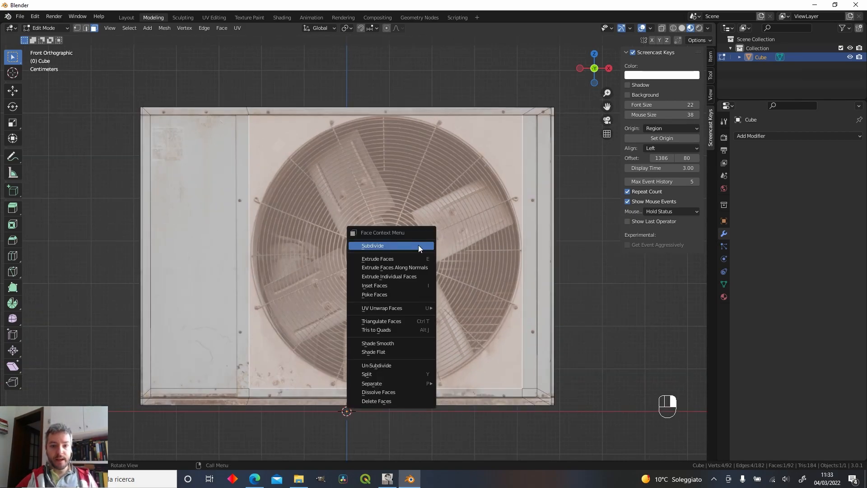
{"action": "left_click", "coordinate": [418, 245]}
{"action": "right_click", "coordinate": [419, 219]}
{"action": "left_click", "coordinate": [419, 219]}
{"action": "right_click", "coordinate": [419, 218]}
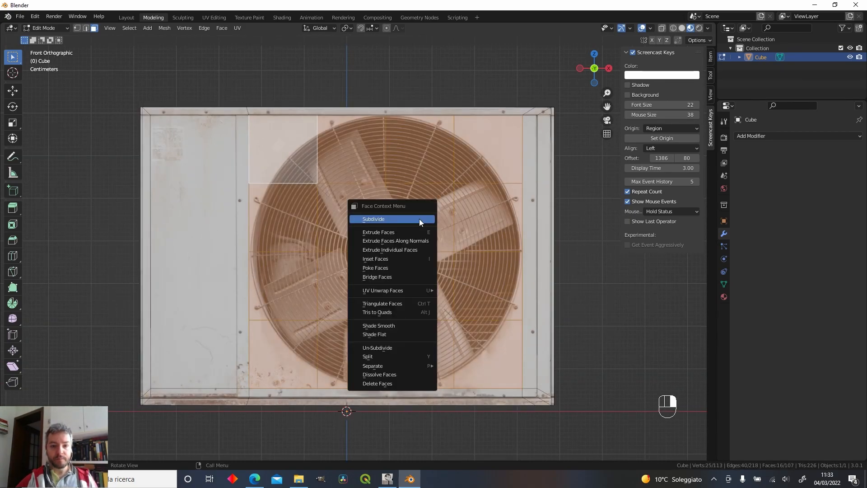
{"action": "left_click", "coordinate": [419, 219]}
Delete the grid's inner vertices to open a square hole in the front face and check its border loop.
{"action": "left_click", "coordinate": [77, 28]}
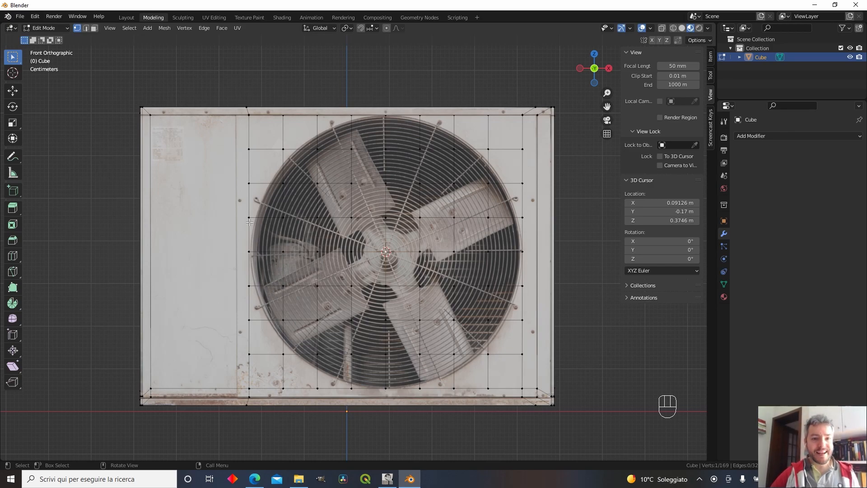
{"action": "left_click_drag", "start_coordinate": [282, 144], "coordinate": [509, 363]}
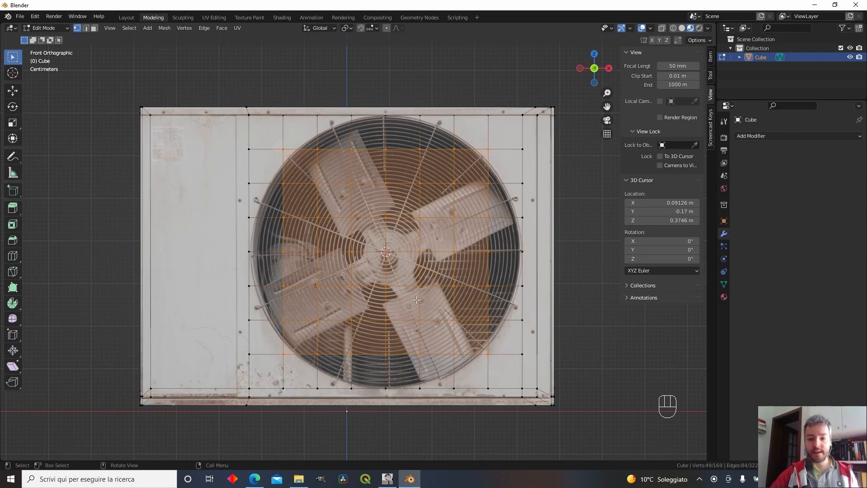
{"action": "key", "text": "Delete"}
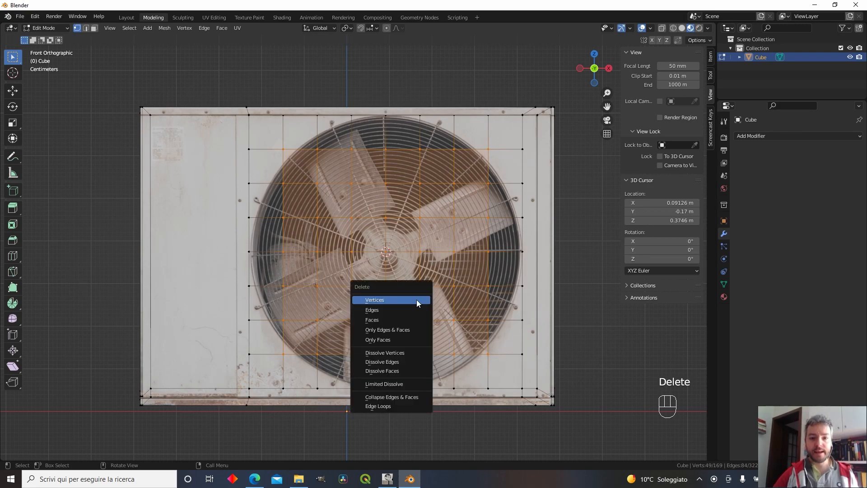
{"action": "left_click", "coordinate": [417, 300]}
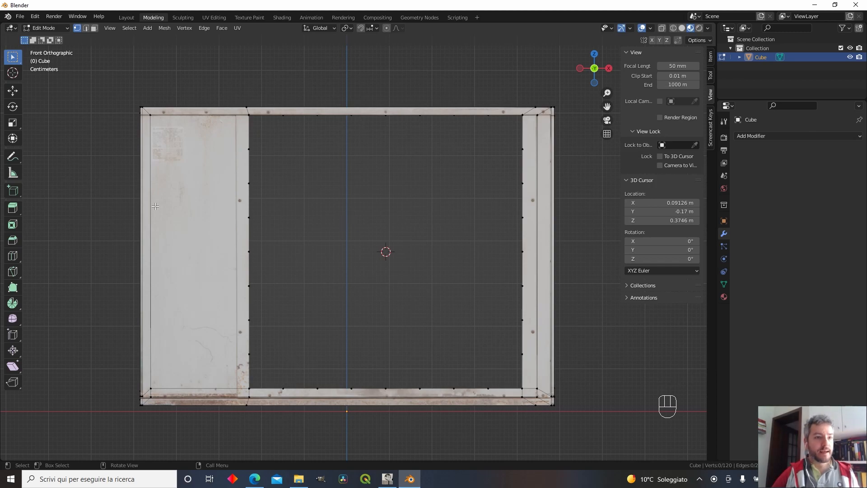
{"action": "left_click", "coordinate": [285, 388], "text": "alt"}
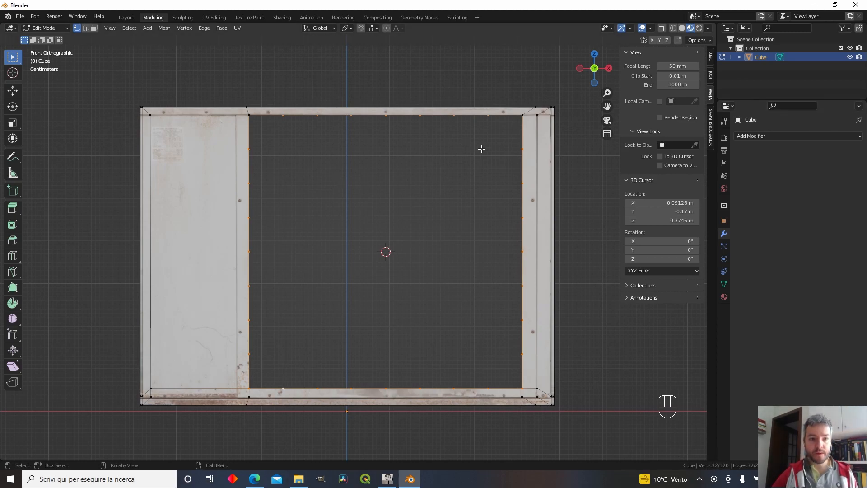
{"action": "left_click", "coordinate": [454, 177]}
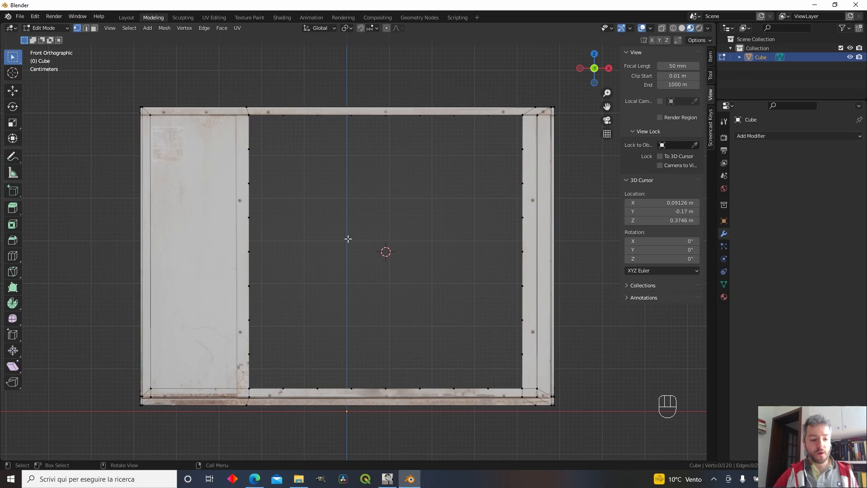
Add a 32-vertex circle at the 3D cursor in the hole's centre and rotate it 90° about X.
{"action": "key", "text": "shift+a"}
{"action": "left_click", "coordinate": [327, 240]}
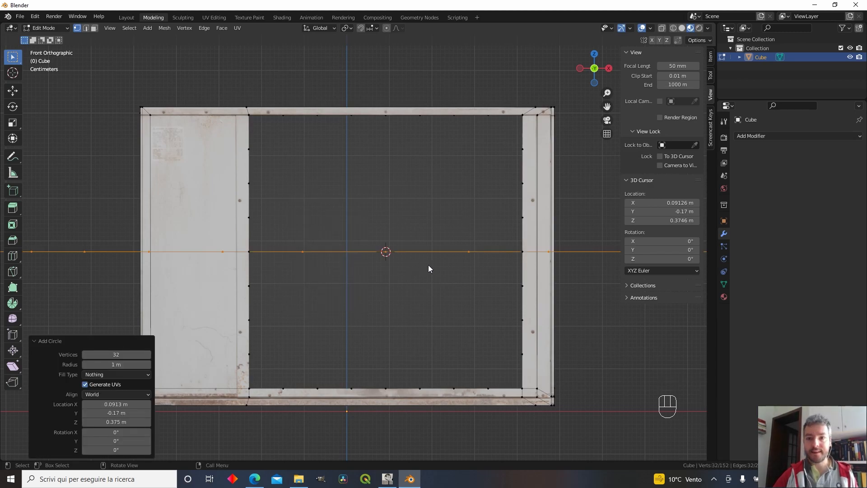
{"action": "key", "text": "r"}
{"action": "key", "text": "x"}
{"action": "key", "text": "9"}
{"action": "key", "text": "0"}
{"action": "key", "text": "Return"}
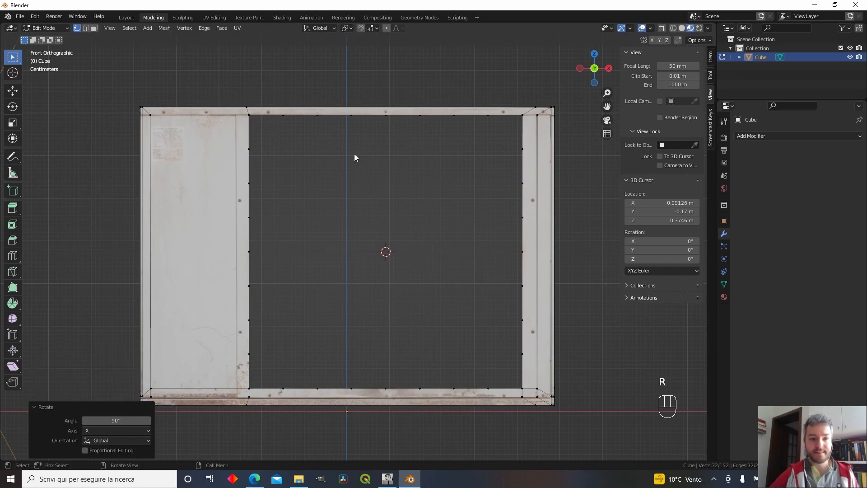
Scale the circle down so it fits just inside the square hole.
{"action": "scroll", "coordinate": [447, 204], "scroll_direction": "down", "scroll_amount": 4}
{"action": "key", "text": "s"}
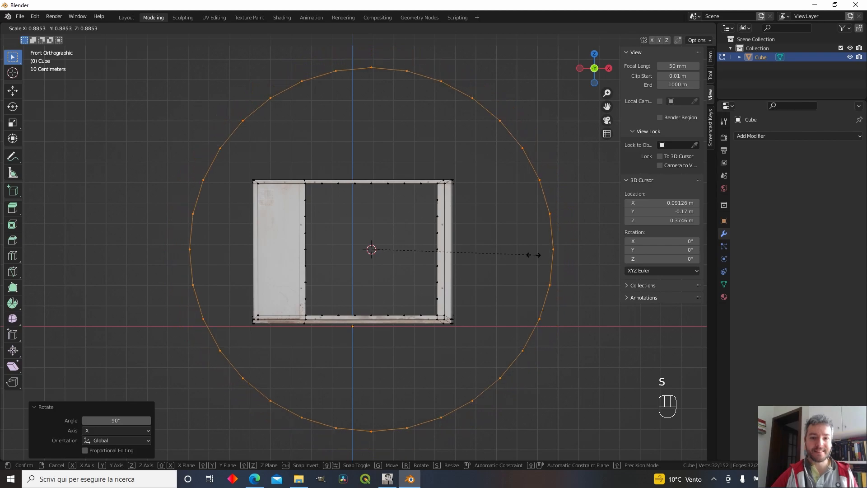
{"action": "left_click", "coordinate": [430, 252]}
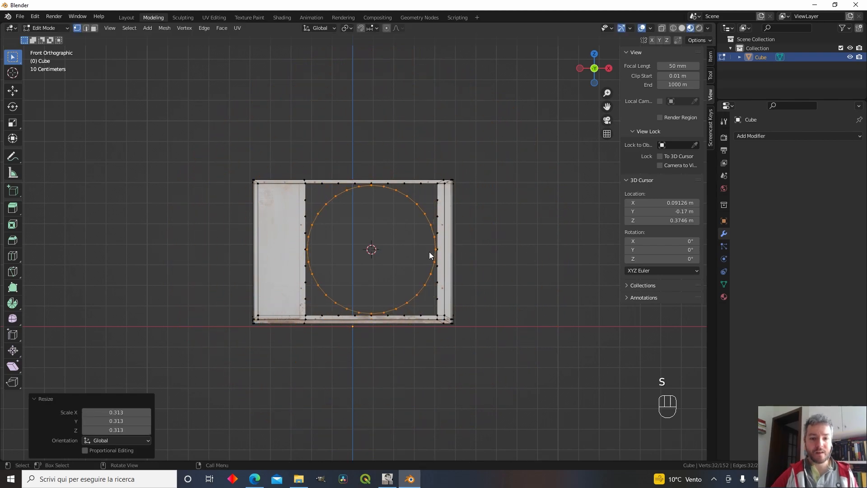
{"action": "scroll", "coordinate": [429, 251], "scroll_direction": "up", "scroll_amount": 4}
{"action": "key", "text": "s"}
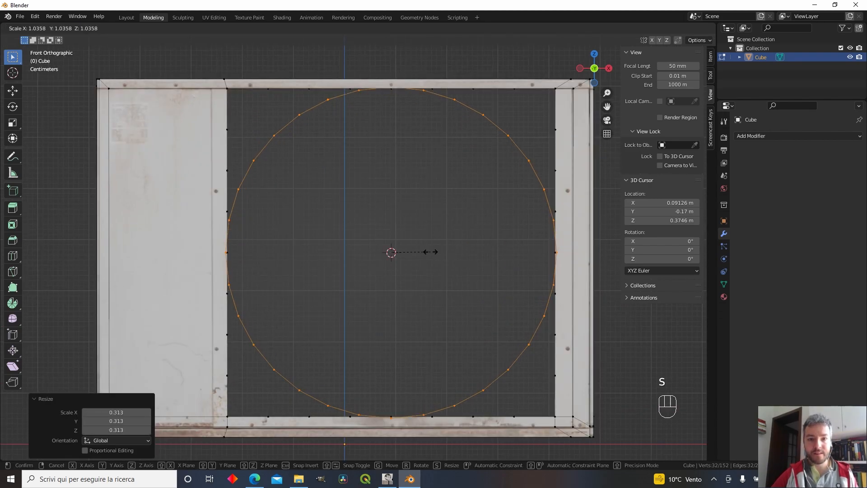
{"action": "left_click", "coordinate": [391, 252]}
Bridge the circle's edge loop with the border edge loop of the square hole.
{"action": "middle_click_drag", "start_coordinate": [391, 252], "coordinate": [312, 170]}
{"action": "right_click", "coordinate": [335, 189]}
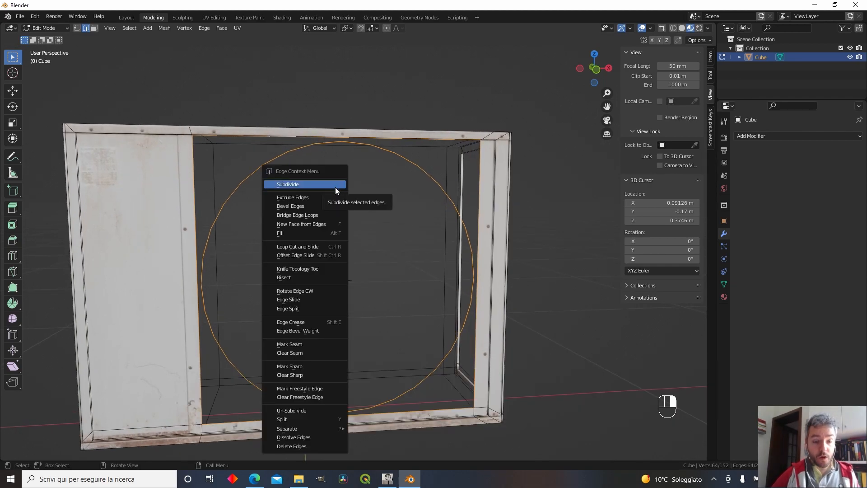
{"action": "left_click", "coordinate": [329, 215]}
{"action": "scroll", "coordinate": [351, 171], "scroll_direction": "up", "scroll_amount": 3}
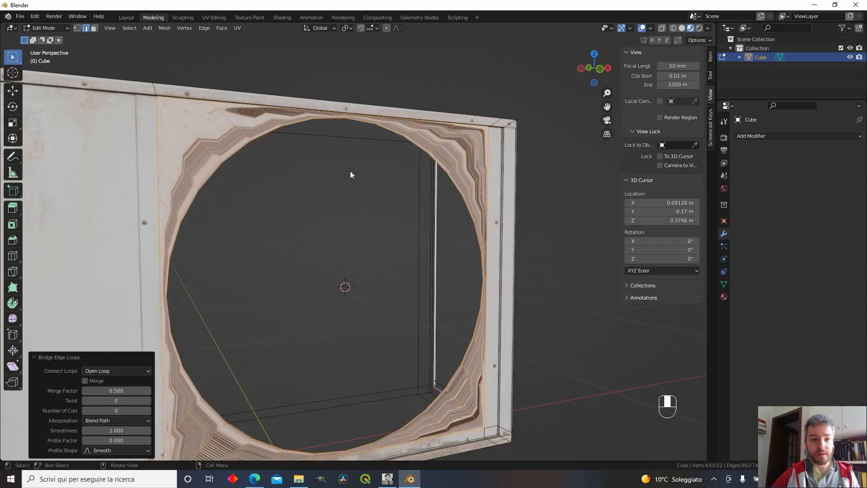
{"action": "key", "text": "Tab"}
{"action": "key", "text": "Tab"}
Unwrap the new faces around the round opening with Project from View in front orthographic view.
{"action": "middle_click_drag", "start_coordinate": [340, 189], "coordinate": [368, 232]}
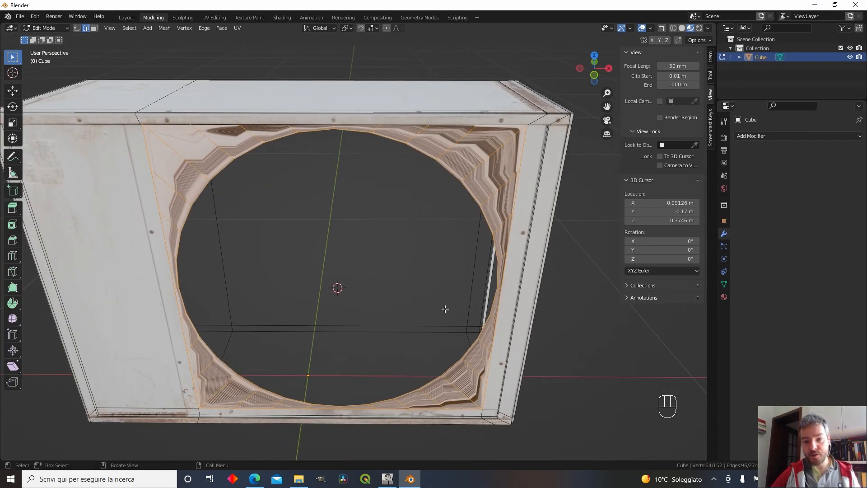
{"action": "middle_click_drag", "start_coordinate": [276, 206], "coordinate": [303, 183]}
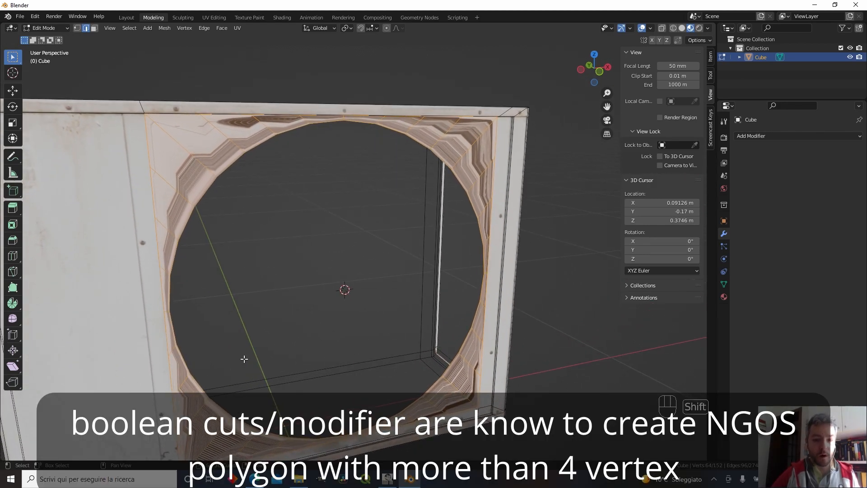
{"action": "middle_click_drag", "start_coordinate": [242, 358], "coordinate": [246, 255]}
{"action": "middle_click_drag", "start_coordinate": [399, 250], "coordinate": [395, 142]}
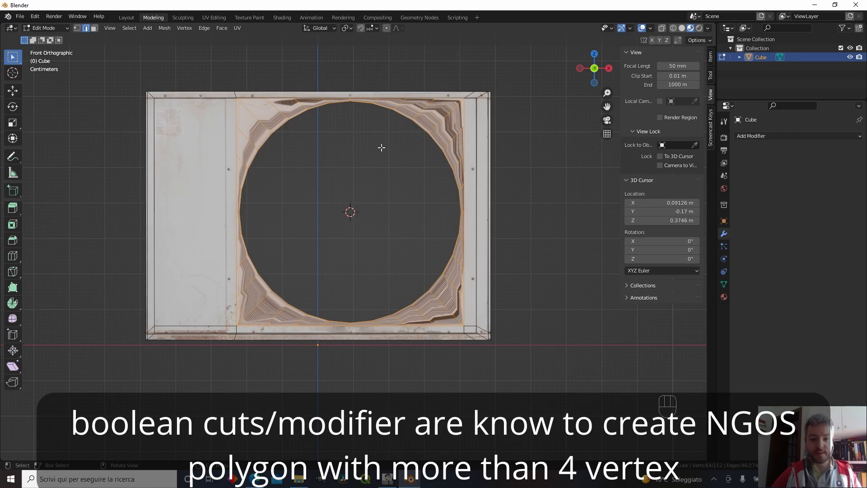
{"action": "key", "text": "u"}
{"action": "left_click", "coordinate": [380, 147]}
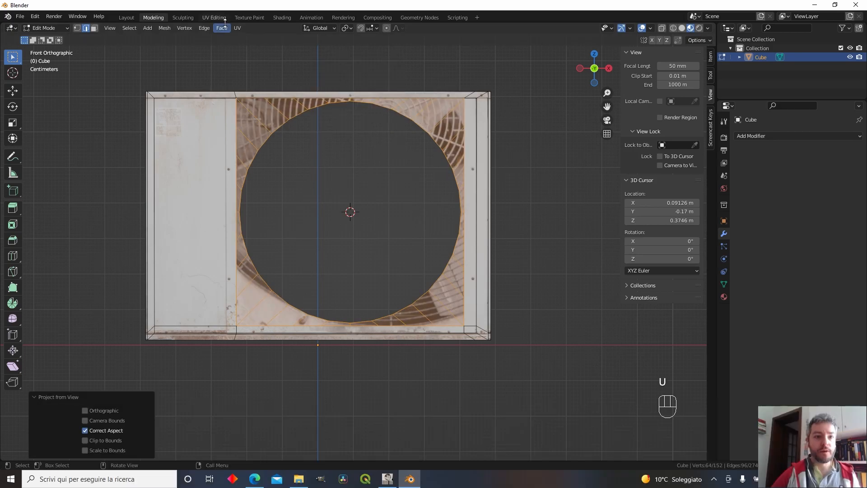
Enlarge the projected UV island in the UV editor and move it over the fan in the albedo texture.
{"action": "left_click", "coordinate": [214, 17]}
{"action": "key", "text": "s"}
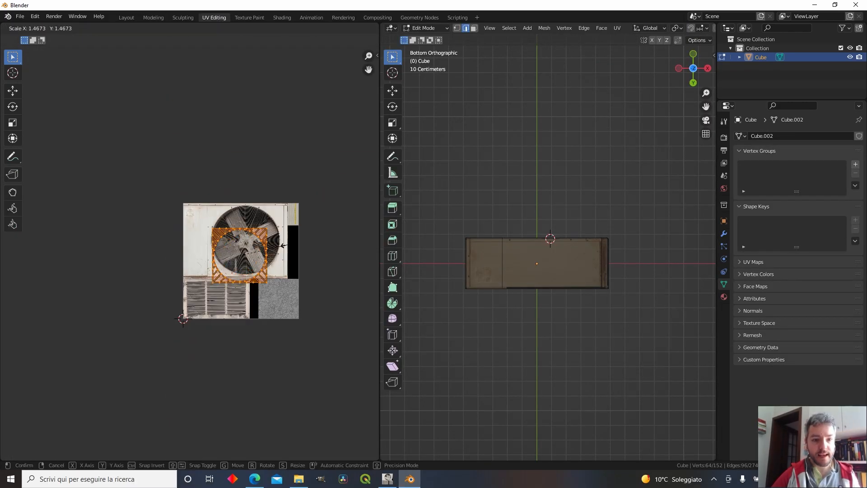
{"action": "left_click", "coordinate": [311, 237]}
{"action": "key", "text": "g"}
{"action": "left_click", "coordinate": [315, 221]}
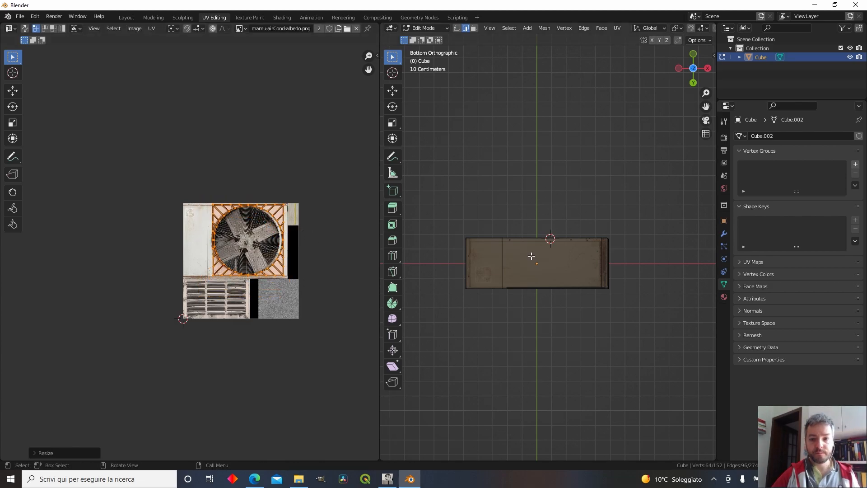
Fine-tune the UV island's position and scale so the faces around the opening line up with the casing texture.
{"action": "key", "text": "KP_1"}
{"action": "scroll", "coordinate": [246, 216], "scroll_direction": "up", "scroll_amount": 4}
{"action": "key", "text": "g"}
{"action": "left_click", "coordinate": [251, 217]}
{"action": "key", "text": "s"}
{"action": "key", "text": "x"}
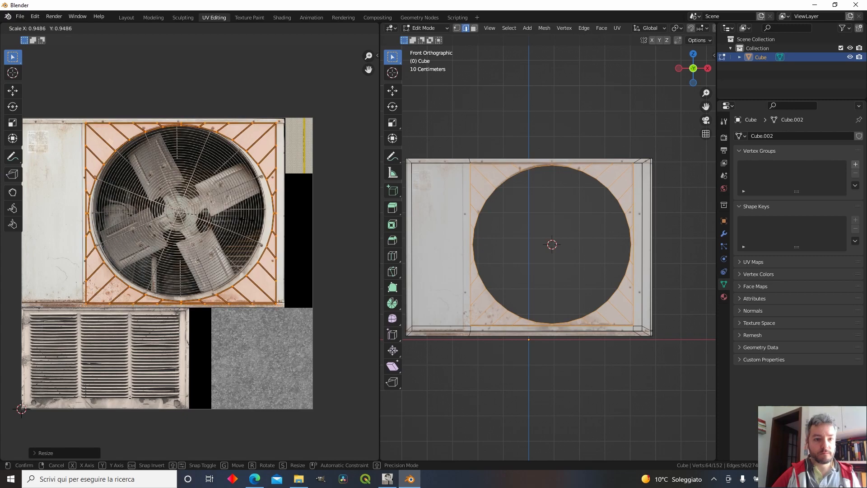
{"action": "left_click", "coordinate": [247, 220]}
{"action": "key", "text": "g"}
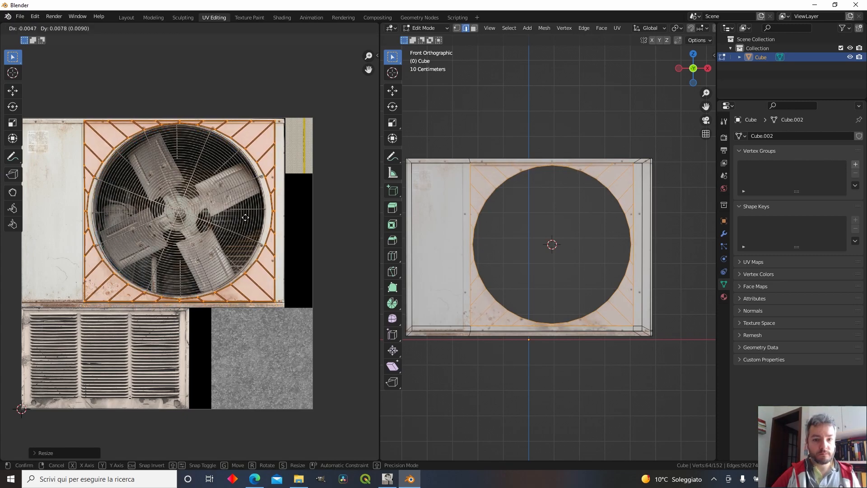
{"action": "left_click", "coordinate": [247, 220]}
Review the textured casing with its round opening in Object Mode and compare it with the albedo image in GIMP.
{"action": "key", "text": "Tab"}
{"action": "left_click", "coordinate": [164, 18]}
{"action": "middle_click_drag", "start_coordinate": [352, 206], "coordinate": [397, 255]}
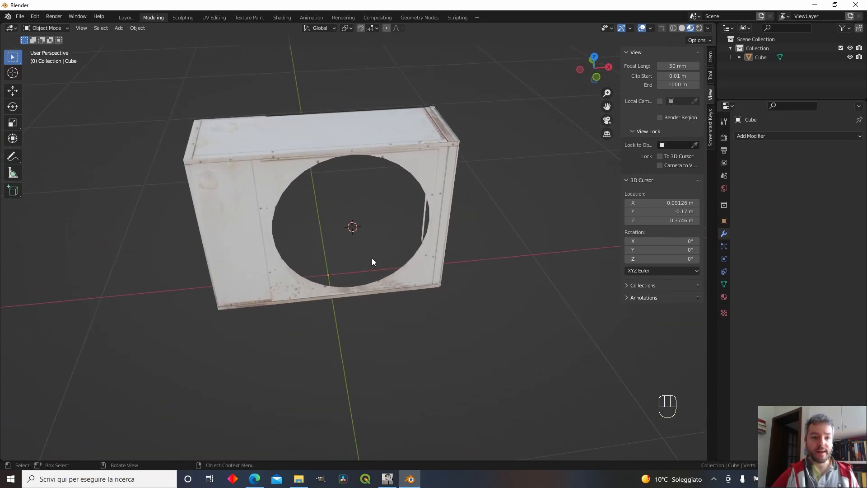
{"action": "scroll", "coordinate": [366, 256], "scroll_direction": "up", "scroll_amount": 4}
{"action": "key", "text": "alt+Tab"}
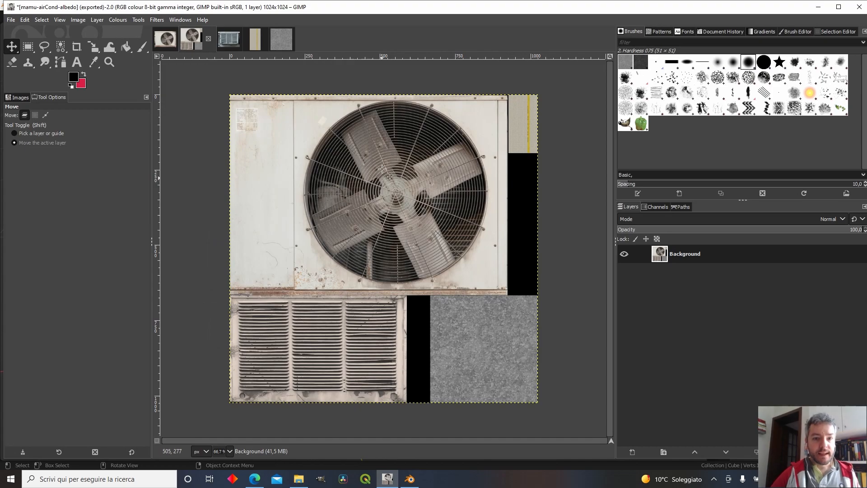
{"action": "key", "text": "alt+Tab"}
{"action": "middle_click_drag", "start_coordinate": [349, 195], "coordinate": [372, 199]}
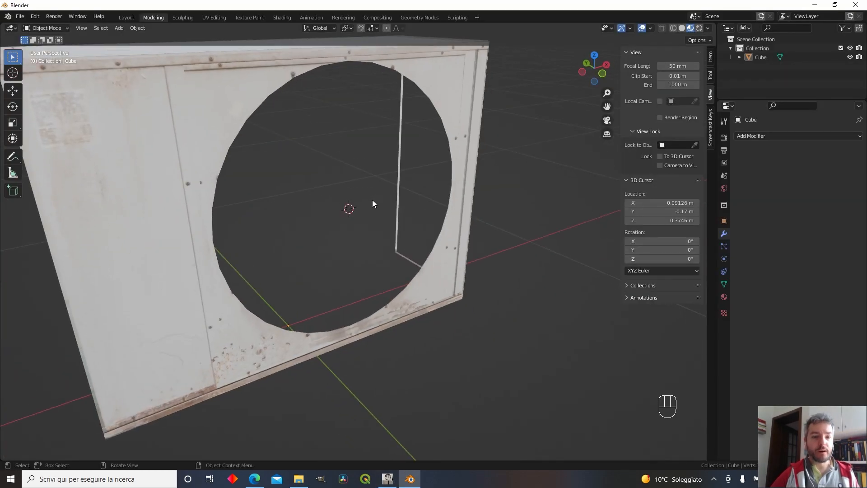
{"action": "middle_click_drag", "start_coordinate": [284, 151], "coordinate": [238, 137]}
Extrude the edge loop of the round opening about 0.01 m inwards along Y to form its rim.
{"action": "key", "text": "Tab"}
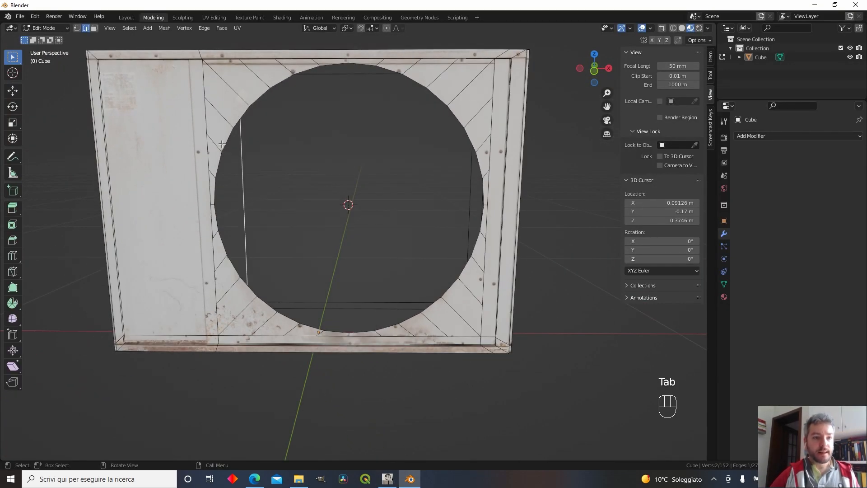
{"action": "middle_click_drag", "start_coordinate": [273, 217], "coordinate": [248, 213]}
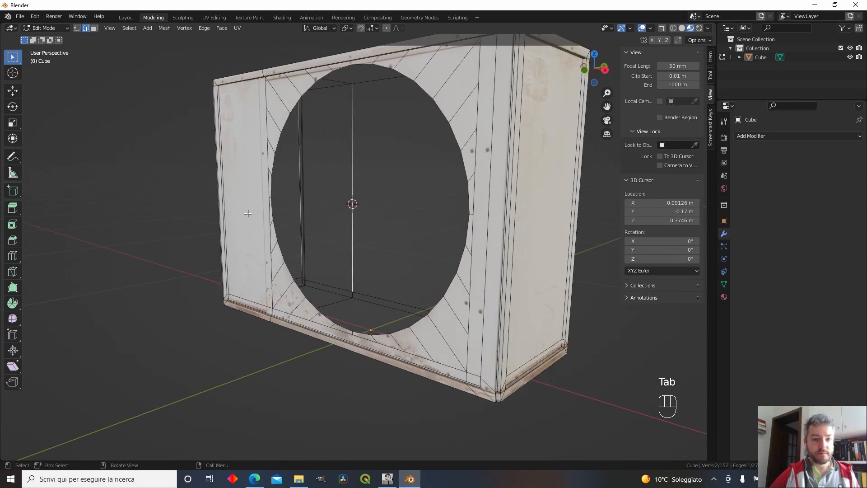
{"action": "left_click", "coordinate": [272, 212], "text": "alt"}
{"action": "middle_click_drag", "start_coordinate": [331, 209], "coordinate": [316, 235]}
{"action": "scroll", "coordinate": [323, 239], "scroll_direction": "up", "scroll_amount": 2}
{"action": "scroll", "coordinate": [355, 227], "scroll_direction": "up", "scroll_amount": 3}
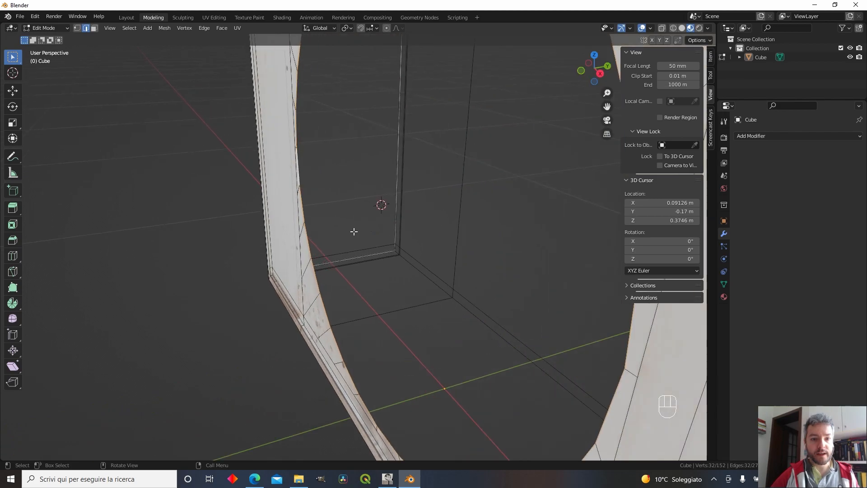
{"action": "scroll", "coordinate": [354, 233], "scroll_direction": "down", "scroll_amount": 1}
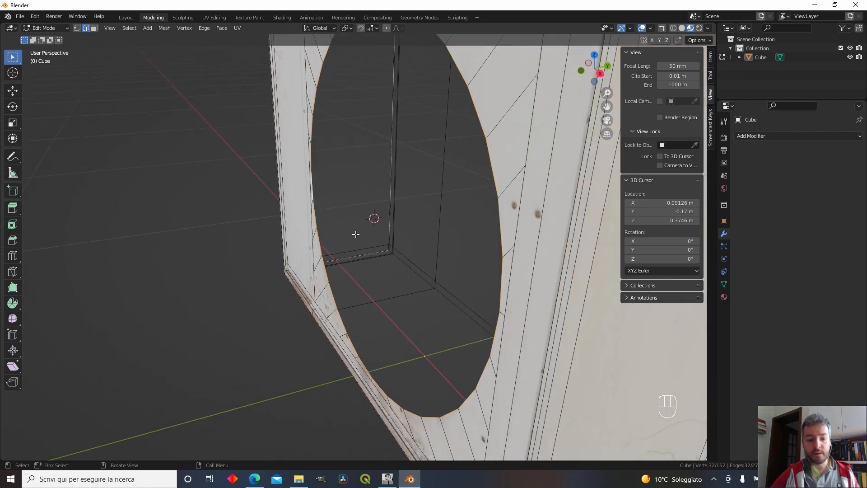
{"action": "key", "text": "e"}
{"action": "key", "text": "y"}
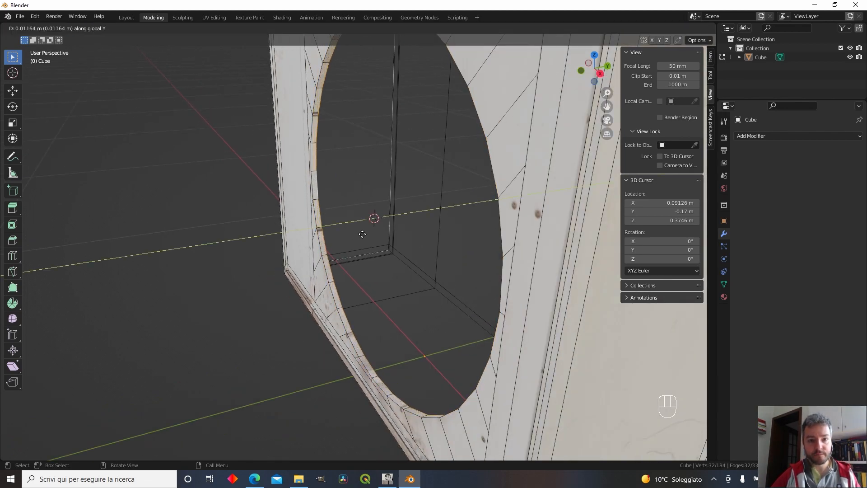
{"action": "left_click", "coordinate": [362, 233]}
Extend the inner edge of the opening's rim deep into the casing along Y.
{"action": "middle_click_drag", "start_coordinate": [362, 232], "coordinate": [359, 289]}
{"action": "key", "text": "g"}
{"action": "key", "text": "y"}
{"action": "left_click", "coordinate": [443, 208]}
{"action": "scroll", "coordinate": [440, 209], "scroll_direction": "down", "scroll_amount": 4}
{"action": "key", "text": "Tab"}
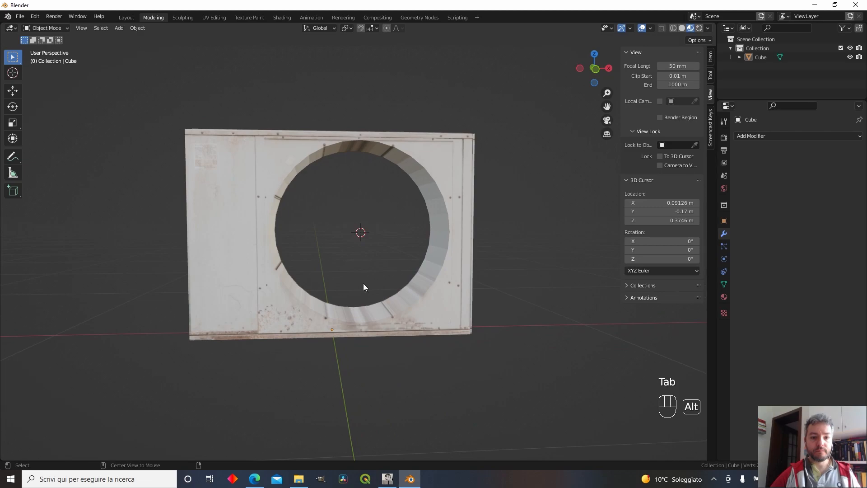
Examine the depth and texture of the opening's inner wall from the front, above and below.
{"action": "mouse_move", "coordinate": [364, 235]}
{"action": "middle_mouse_down", "text": "alt"}
{"action": "mouse_move", "coordinate": [369, 202]}
{"action": "mouse_move", "coordinate": [371, 264]}
{"action": "mouse_move", "coordinate": [368, 251]}
{"action": "middle_mouse_up", "text": "alt"}
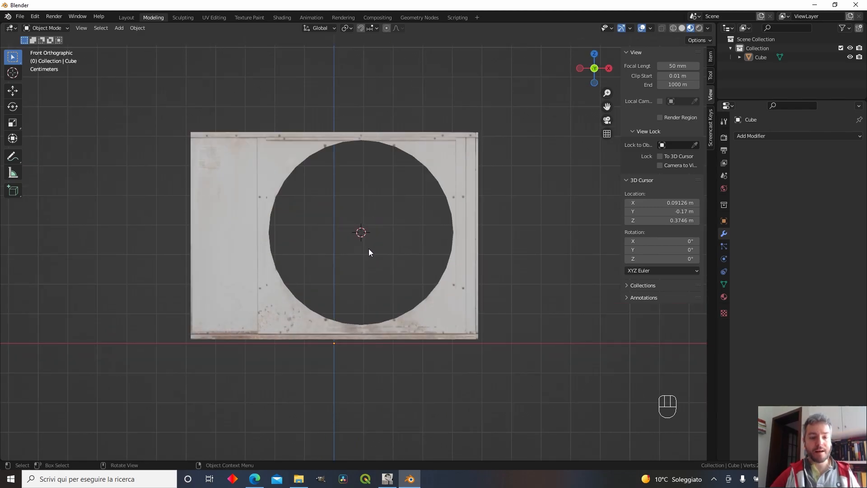
{"action": "middle_click_drag", "start_coordinate": [330, 219], "coordinate": [376, 239]}
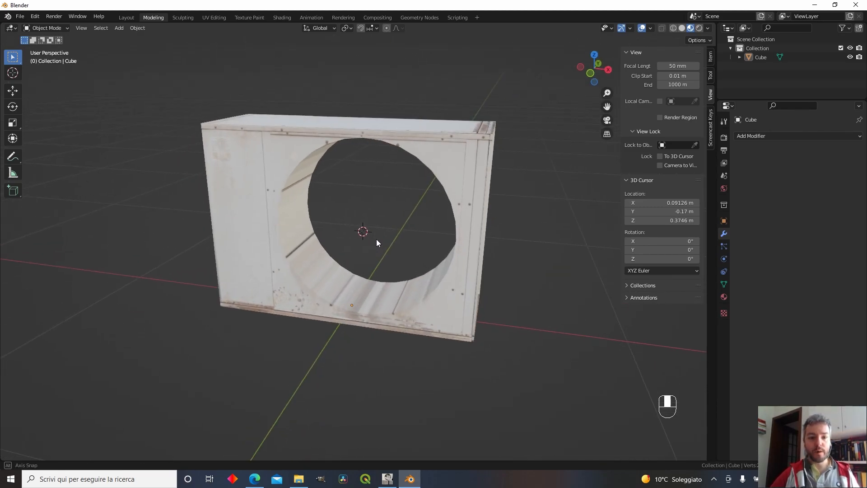
{"action": "key", "text": "Tab"}
{"action": "scroll", "coordinate": [361, 271], "scroll_direction": "up", "scroll_amount": 3}
{"action": "scroll", "coordinate": [349, 300], "scroll_direction": "down", "scroll_amount": 2}
{"action": "key", "text": "Tab"}
{"action": "key", "text": "Tab"}
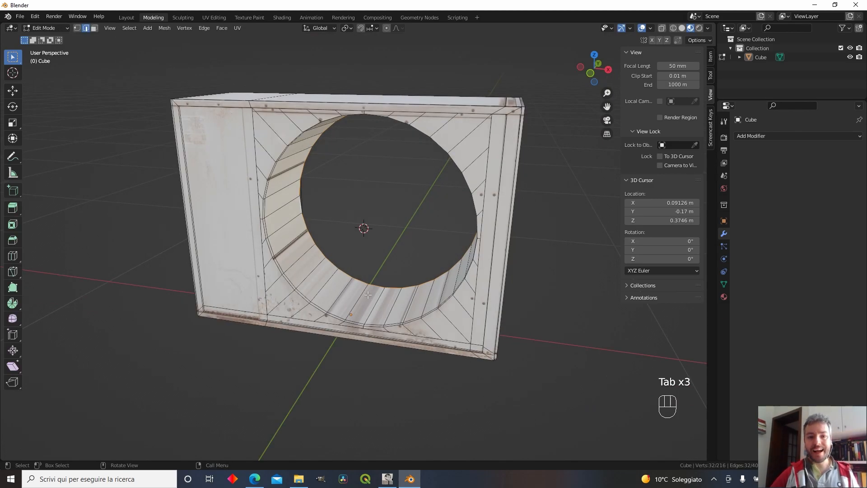
{"action": "key", "text": "Tab"}
{"action": "middle_click_drag", "start_coordinate": [423, 351], "coordinate": [467, 265]}
{"action": "middle_click_drag", "start_coordinate": [426, 375], "coordinate": [522, 252]}
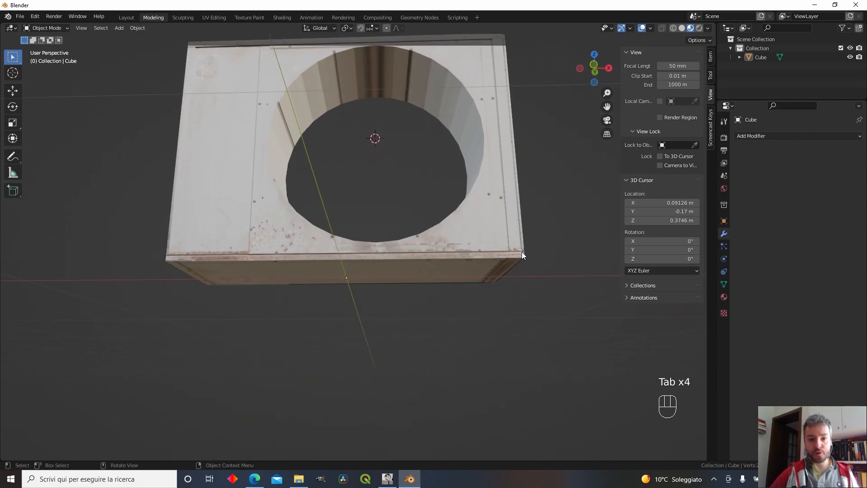
{"action": "middle_click_drag", "start_coordinate": [470, 299], "coordinate": [393, 278]}
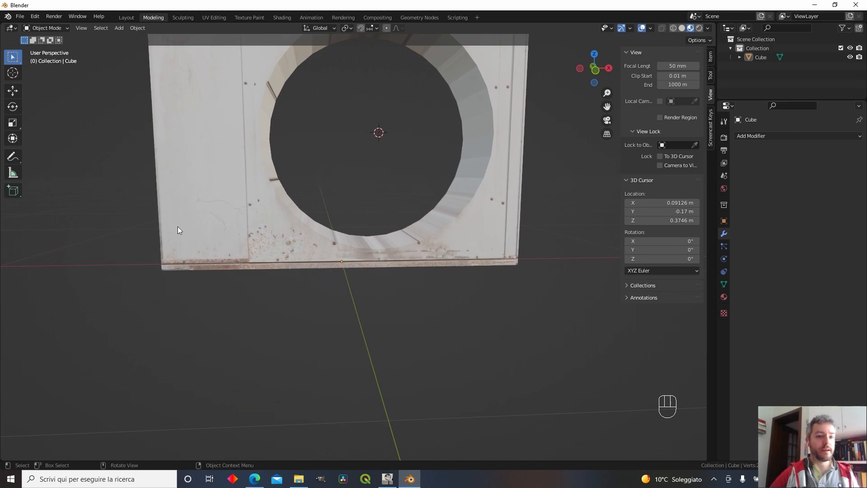
Add a cube, scale it into a low block along Y and Z, and place it beneath the casing.
{"action": "left_click", "coordinate": [118, 27]}
{"action": "mouse_move", "coordinate": [167, 35]}
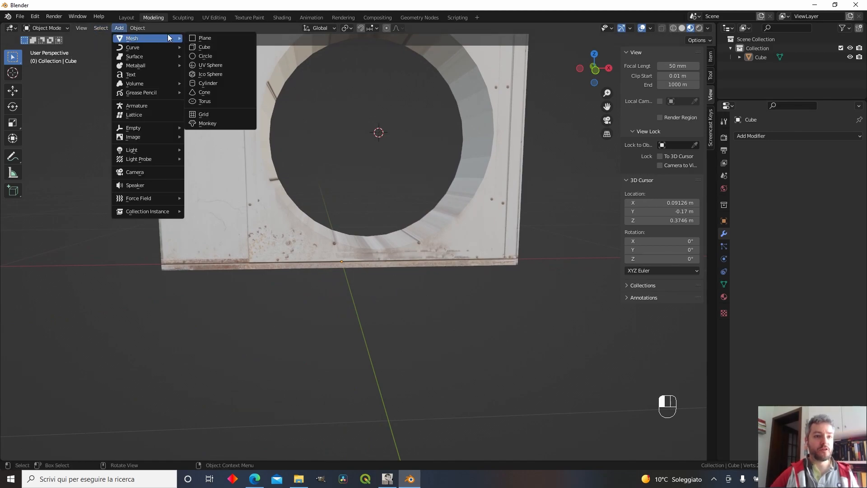
{"action": "left_click", "coordinate": [212, 43]}
{"action": "scroll", "coordinate": [523, 330], "scroll_direction": "down", "scroll_amount": 4}
{"action": "key", "text": "s"}
{"action": "left_click", "coordinate": [387, 241]}
{"action": "scroll", "coordinate": [393, 240], "scroll_direction": "up", "scroll_amount": 4}
{"action": "key", "text": "g"}
{"action": "key", "text": "s"}
{"action": "key", "text": "g"}
{"action": "key", "text": "g"}
{"action": "key", "text": "g"}
{"action": "key", "text": "s"}
{"action": "key", "text": "y"}
{"action": "left_click", "coordinate": [542, 270]}
{"action": "key", "text": "g"}
{"action": "key", "text": "y"}
{"action": "key", "text": "s"}
{"action": "key", "text": "z"}
{"action": "key", "text": "g"}
{"action": "key", "text": "z"}
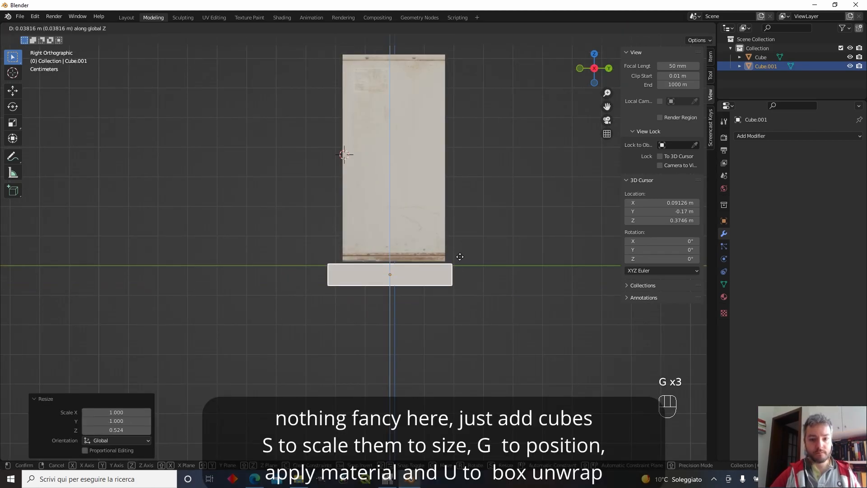
Narrow and flatten the block into a foot against the underside at the casing's fan-side end, slightly longer than the casing's depth.
{"action": "key", "text": "KP_1"}
{"action": "key", "text": "s"}
{"action": "key", "text": "x"}
{"action": "key", "text": "s"}
{"action": "key", "text": "z"}
{"action": "key", "text": "g"}
{"action": "key", "text": "z"}
{"action": "left_click", "coordinate": [445, 263]}
{"action": "key", "text": "KP_3"}
{"action": "key", "text": "s"}
{"action": "key", "text": "y"}
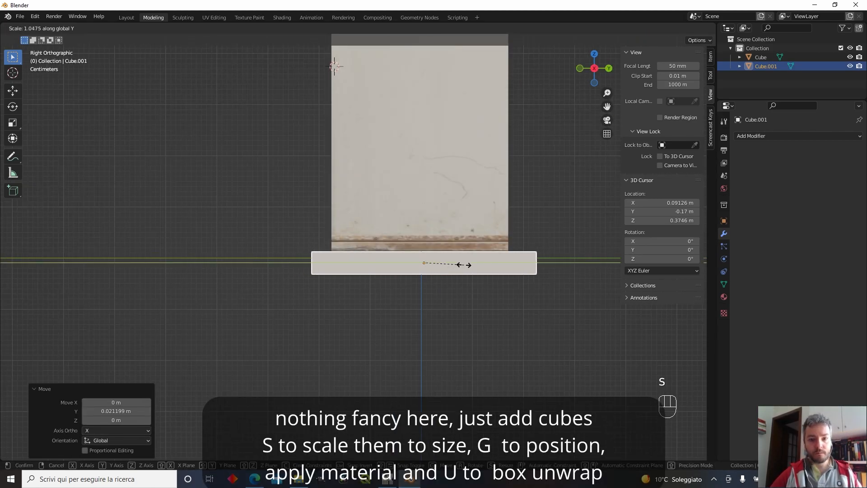
{"action": "left_click", "coordinate": [463, 265]}
Apply the foot block's transform and assign the casing's existing material to it.
{"action": "key", "text": "a"}
{"action": "key", "text": "ctrl+a"}
{"action": "left_click", "coordinate": [426, 319]}
{"action": "left_click", "coordinate": [724, 297]}
{"action": "left_click", "coordinate": [741, 175]}
{"action": "left_click", "coordinate": [764, 205]}
Unwrap the foot block and scale its UV island onto the grey concrete area of the albedo texture.
{"action": "left_click", "coordinate": [214, 17]}
{"action": "key", "text": "u"}
{"action": "key", "text": "s"}
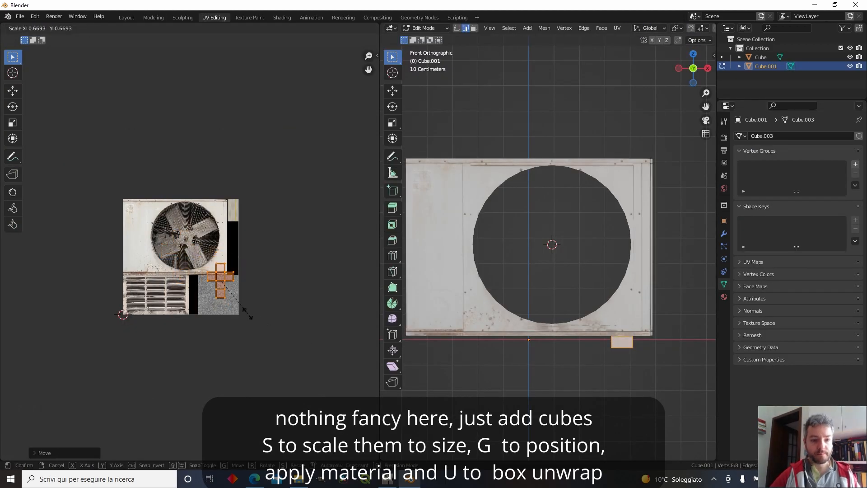
{"action": "left_click", "coordinate": [259, 321]}
{"action": "key", "text": "Tab"}
Duplicate the foot block and move the copy along X beneath the casing's opposite end.
{"action": "left_click", "coordinate": [154, 18]}
{"action": "key", "text": "Tab"}
{"action": "middle_click_drag", "start_coordinate": [452, 339], "coordinate": [410, 331]}
{"action": "key", "text": "Tab"}
{"action": "scroll", "coordinate": [361, 347], "scroll_direction": "down", "scroll_amount": 4}
{"action": "middle_click_drag", "start_coordinate": [488, 329], "coordinate": [443, 321]}
{"action": "key", "text": "shift+d"}
{"action": "key", "text": "g"}
{"action": "key", "text": "x"}
{"action": "left_click", "coordinate": [327, 302]}
Give the original foot block a Bevel modifier of 0.01 m with 2 segments, and delete the unbevelled copy.
{"action": "key", "text": "KP_1"}
{"action": "left_click", "coordinate": [526, 276]}
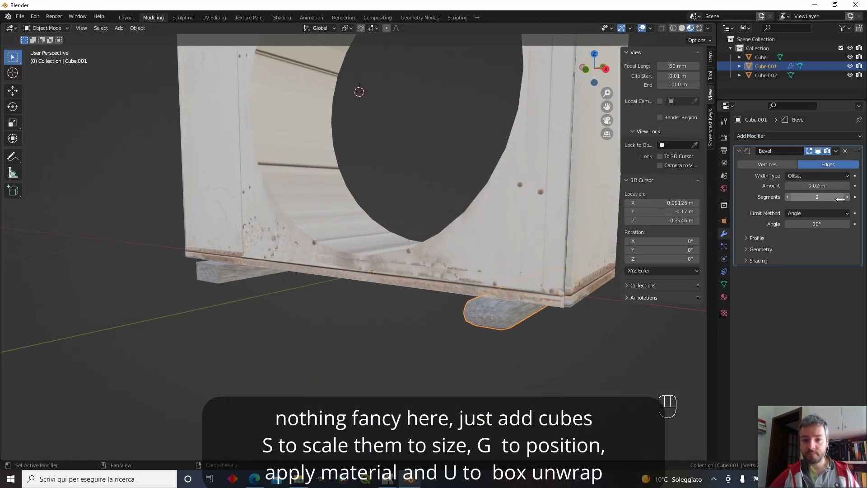
{"action": "key", "text": "Delete"}
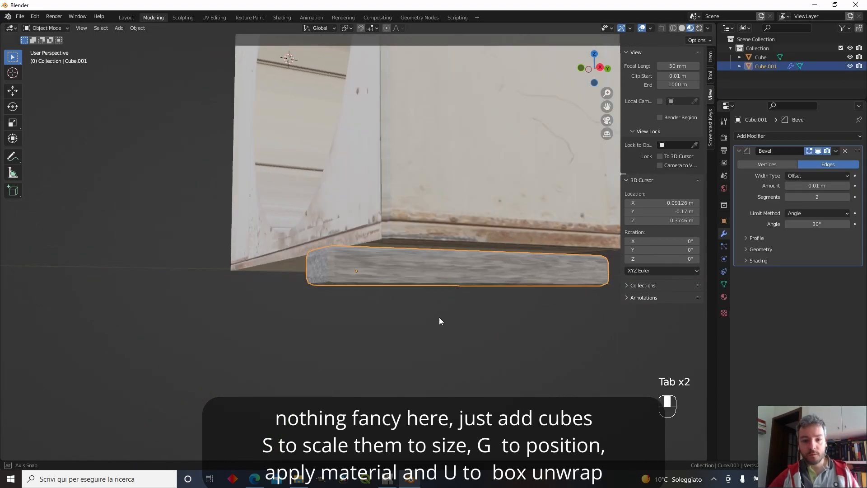
Duplicate the bevelled foot and move the copy about 0.72 m along X to the casing's opposite end.
{"action": "key", "text": "shift+d"}
{"action": "key", "text": "g"}
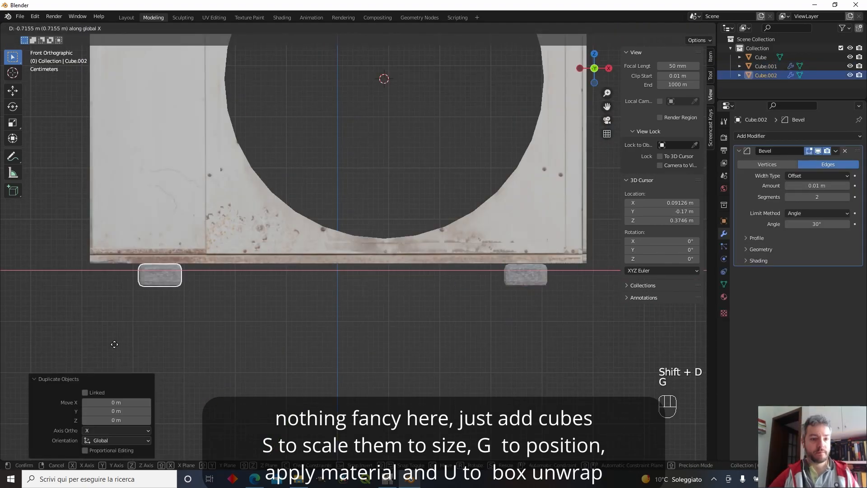
Duplicate a foot, rotate the copy 90° about Z, and lower it beneath the feet as a cross rail.
{"action": "key", "text": "KP_3"}
{"action": "key", "text": "ctrl+KP_1"}
{"action": "key", "text": "shift+d"}
{"action": "key", "text": "g"}
{"action": "key", "text": "r"}
{"action": "key", "text": "z"}
{"action": "key", "text": "9"}
{"action": "key", "text": "0"}
{"action": "key", "text": "g"}
{"action": "middle_click_drag", "start_coordinate": [492, 301], "coordinate": [424, 271], "text": "alt"}
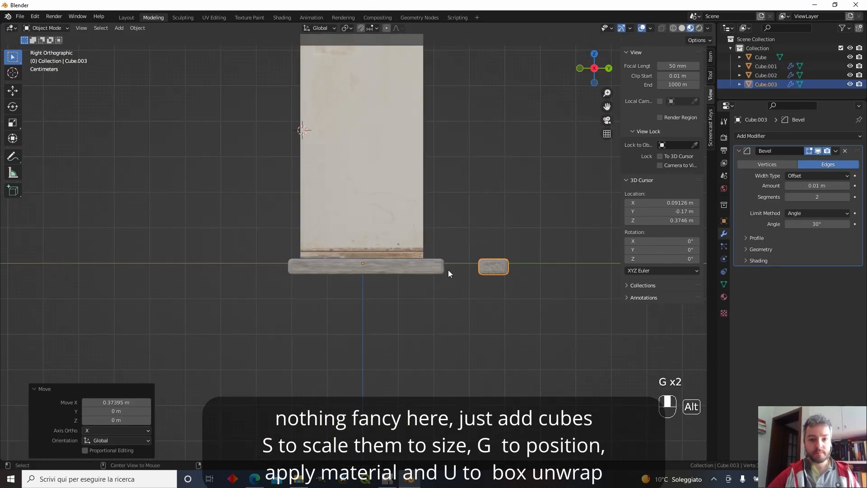
{"action": "key", "text": "g"}
{"action": "key", "text": "z"}
{"action": "left_click", "coordinate": [435, 314]}
Scale and reposition the cross rail into a long, thin slat spanning both feet.
{"action": "middle_click_drag", "start_coordinate": [435, 313], "coordinate": [496, 289], "text": "alt"}
{"action": "key", "text": "s"}
{"action": "key", "text": "y"}
{"action": "left_click", "coordinate": [513, 285]}
{"action": "key", "text": "g"}
Duplicate the cross rail and move the copy under the other end of the feet.
{"action": "key", "text": "shift+d"}
{"action": "middle_click_drag", "start_coordinate": [428, 282], "coordinate": [366, 315], "text": "alt"}
{"action": "left_click", "coordinate": [439, 283]}
{"action": "scroll", "coordinate": [465, 340], "scroll_direction": "up", "scroll_amount": 4}
{"action": "middle_click_drag", "start_coordinate": [465, 340], "coordinate": [456, 248]}
{"action": "left_click", "coordinate": [343, 302]}
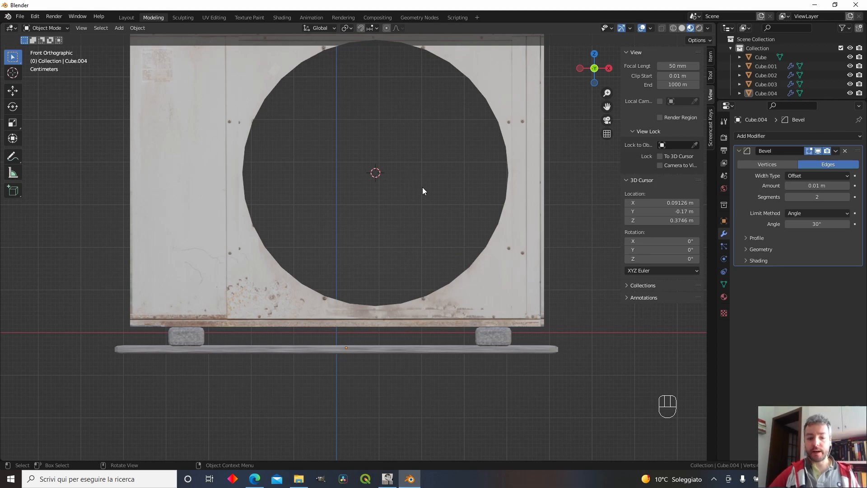
Add a 16-sided cylinder facing forward at the centre of the round opening as the fan hub.
{"action": "middle_click_drag", "start_coordinate": [403, 164], "coordinate": [391, 208], "text": "shift"}
{"action": "left_click", "coordinate": [400, 253]}
{"action": "key", "text": "shift+a"}
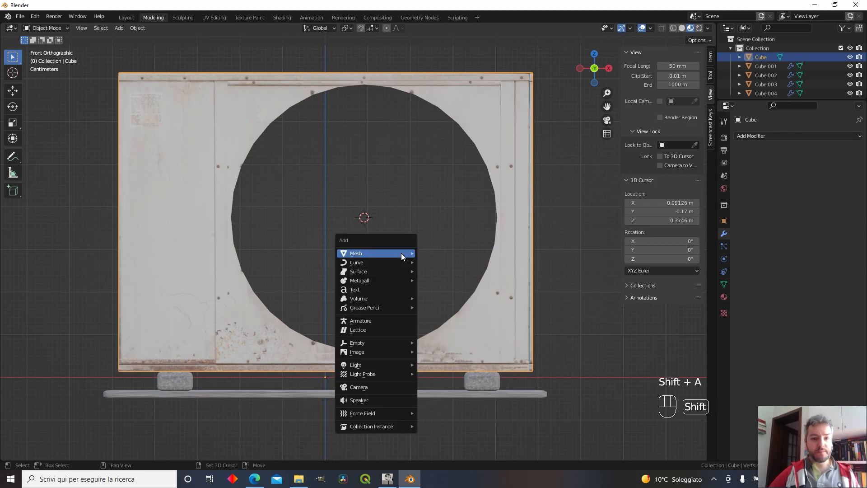
{"action": "mouse_move", "coordinate": [401, 253]}
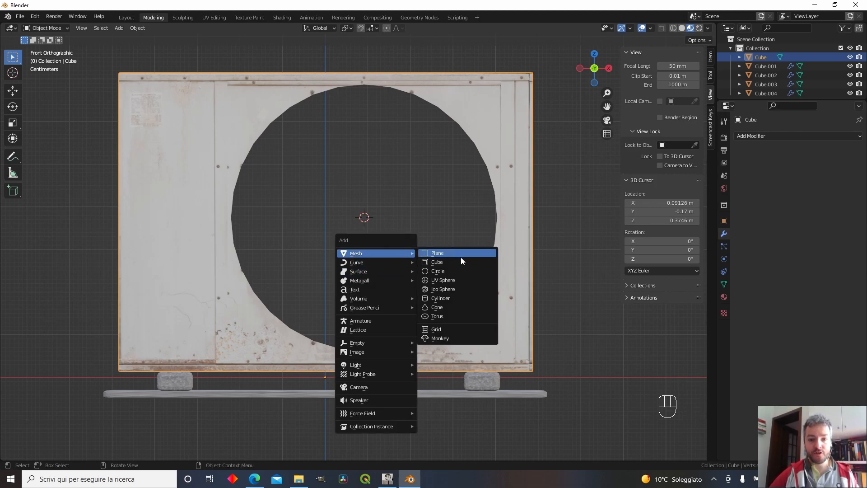
{"action": "left_click", "coordinate": [460, 280]}
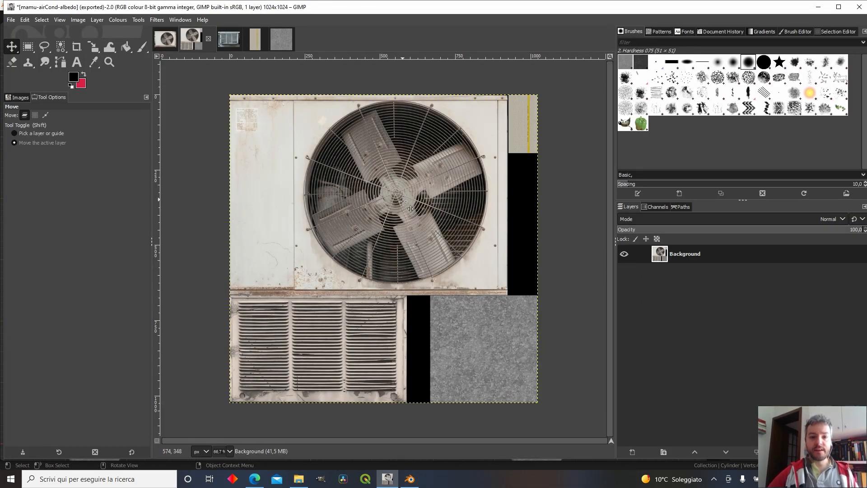
Scale the hub cylinder by 1.258 and compare its size with the fan hub in the GIMP image.
{"action": "key", "text": "alt+Tab"}
{"action": "key", "text": "s"}
{"action": "left_click", "coordinate": [411, 200]}
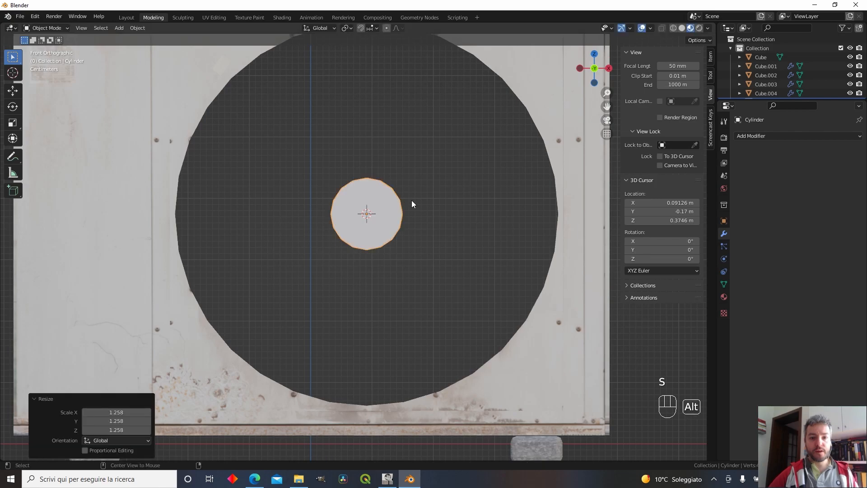
{"action": "key", "text": "alt+Tab"}
{"action": "key", "text": "alt+Tab"}
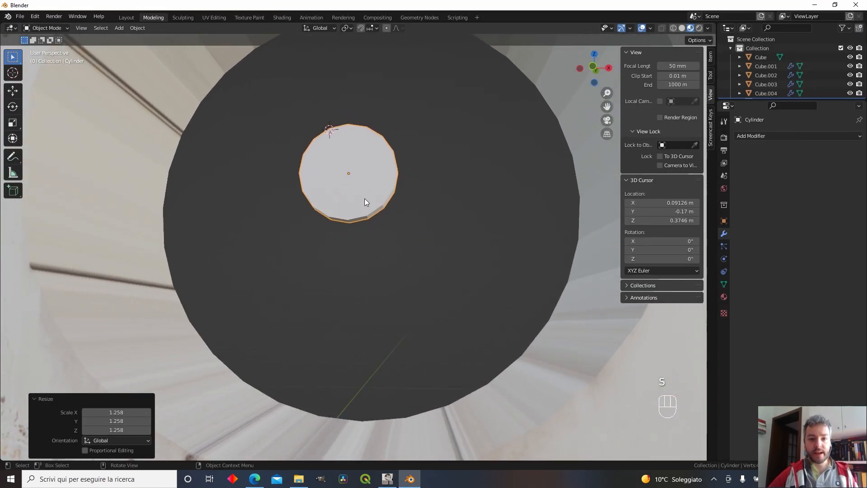
Select four pairs of adjacent side faces around the hub, leaving two faces between each pair.
{"action": "key", "text": "Tab"}
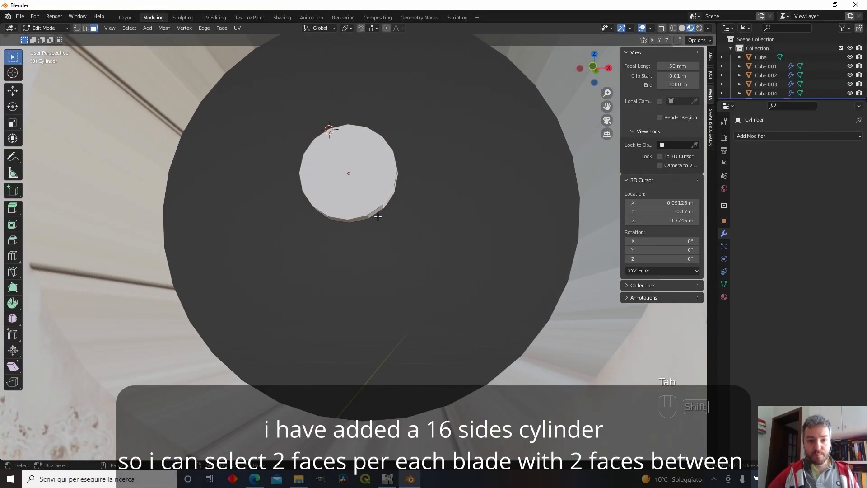
{"action": "middle_click_drag", "start_coordinate": [328, 169], "coordinate": [375, 181], "text": "shift"}
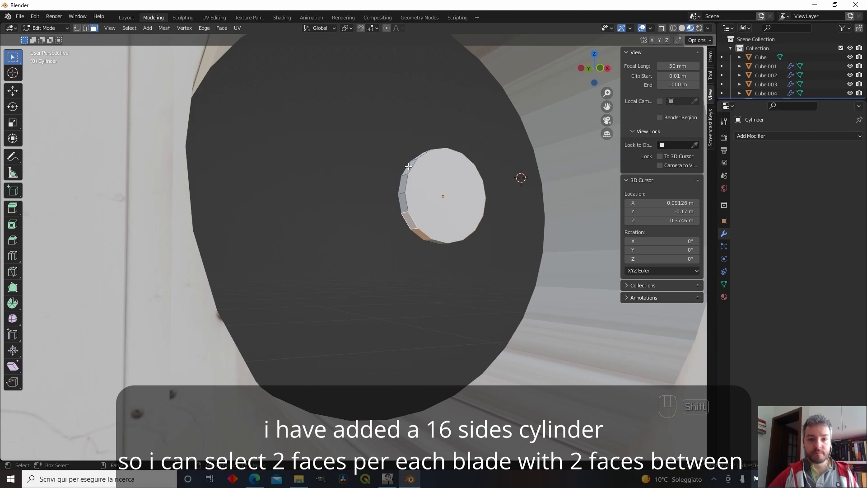
{"action": "middle_click_drag", "start_coordinate": [421, 155], "coordinate": [357, 223]}
{"action": "middle_click_drag", "start_coordinate": [365, 258], "coordinate": [380, 235]}
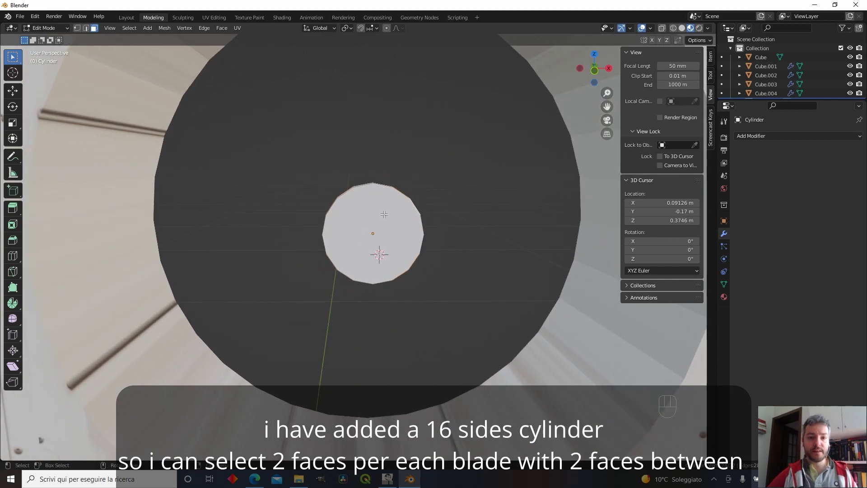
Extrude the four selected face pairs along their normals by 0.639 m to form the blade stubs.
{"action": "key", "text": "alt+Tab"}
{"action": "key", "text": "alt+Tab"}
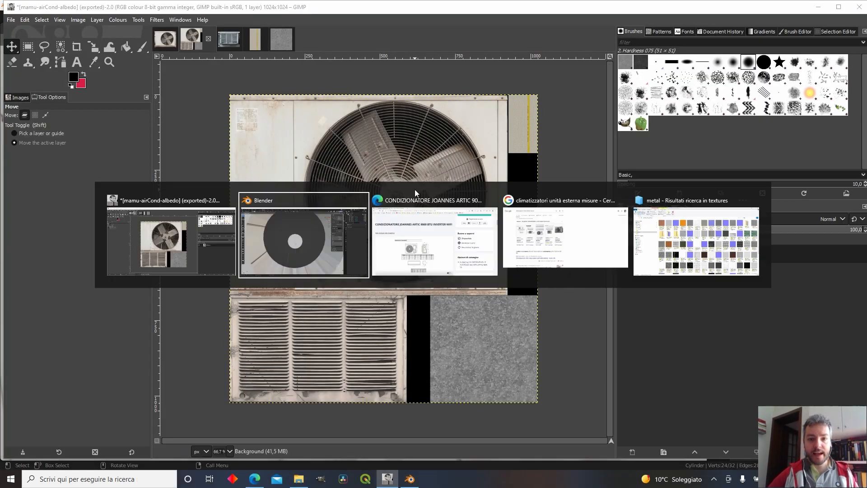
{"action": "right_click", "coordinate": [415, 189]}
{"action": "left_click", "coordinate": [415, 189]}
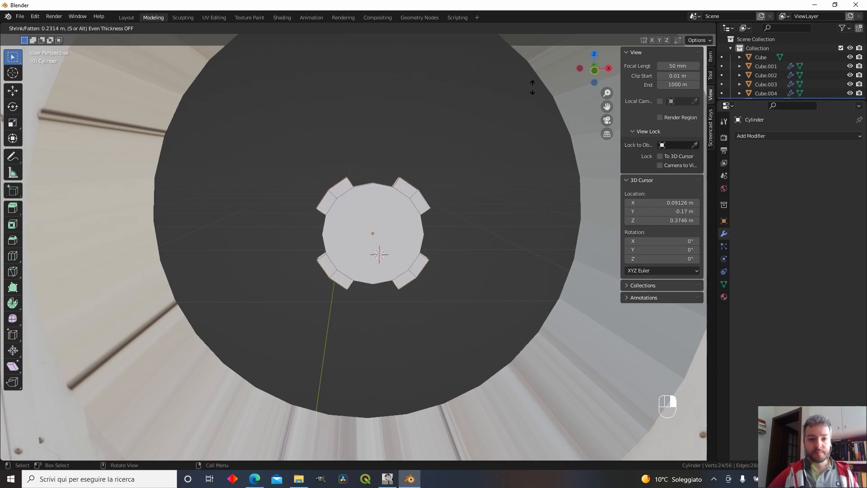
{"action": "left_click", "coordinate": [481, 340]}
{"action": "scroll", "coordinate": [445, 359], "scroll_direction": "down", "scroll_amount": 3}
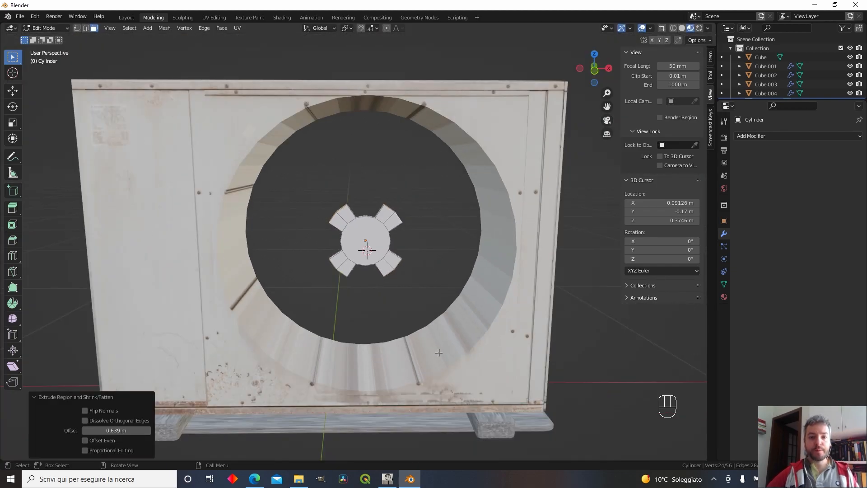
Compare the blade stubs with the fan in GIMP and extrude their ends a further 0.0477 m along the normals.
{"action": "middle_click_drag", "start_coordinate": [374, 271], "coordinate": [384, 219], "text": "alt"}
{"action": "key", "text": "alt+Tab"}
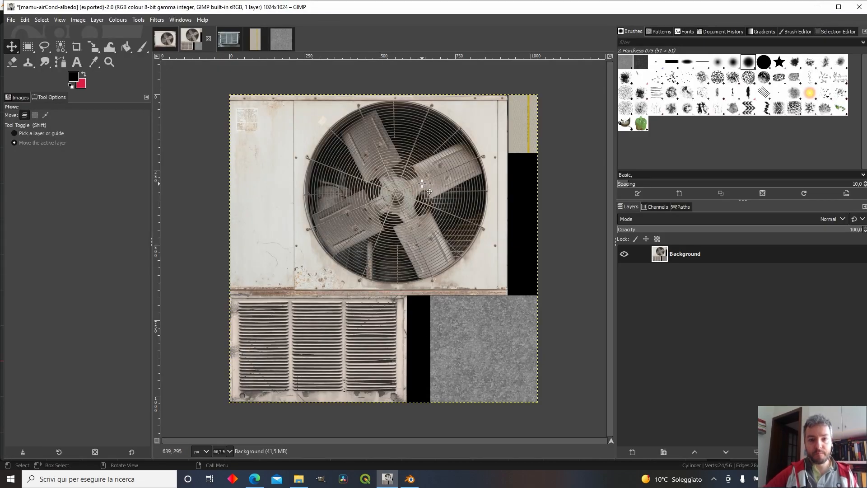
{"action": "key", "text": "alt+Tab"}
{"action": "scroll", "coordinate": [402, 186], "scroll_direction": "up", "scroll_amount": 2}
{"action": "key", "text": "ctrl+z"}
{"action": "key", "text": "w"}
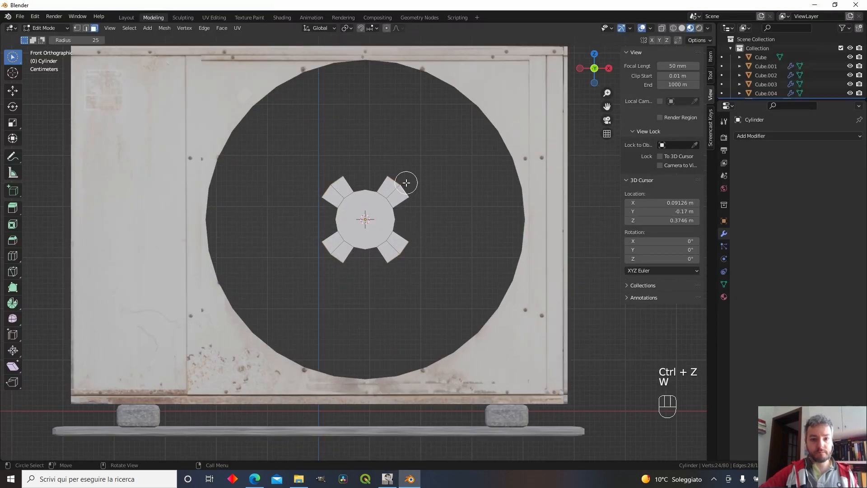
{"action": "right_click", "coordinate": [406, 183]}
{"action": "left_click", "coordinate": [407, 181]}
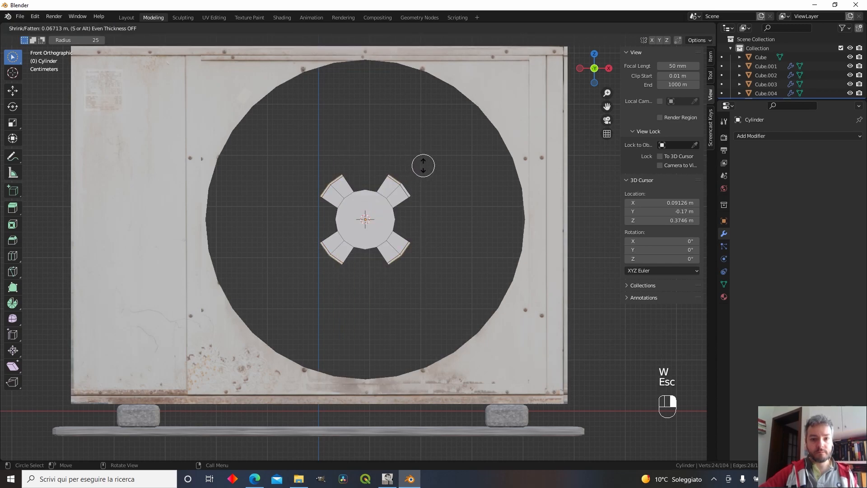
{"action": "left_click", "coordinate": [418, 171]}
Extrude the four fan blade ends a further 3.26 m along their normals to form the long blades.
{"action": "right_click", "coordinate": [418, 170]}
{"action": "left_click", "coordinate": [419, 170]}
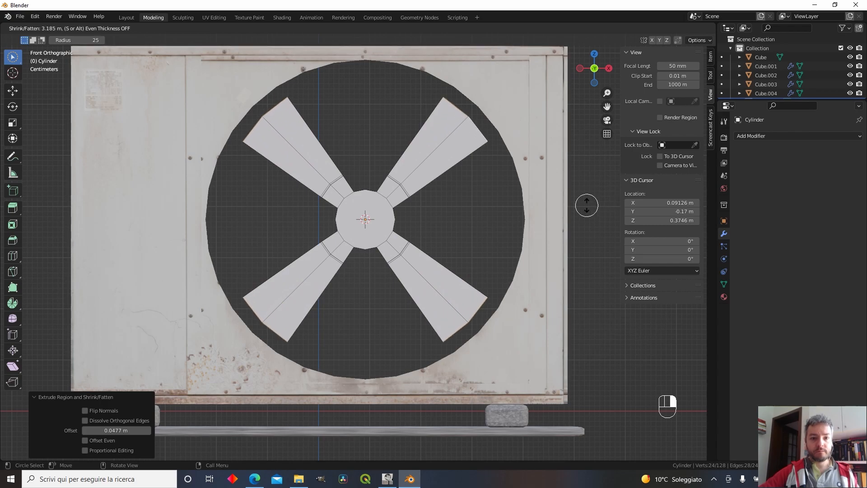
{"action": "left_click", "coordinate": [586, 187]}
{"action": "scroll", "coordinate": [480, 236], "scroll_direction": "up", "scroll_amount": 5}
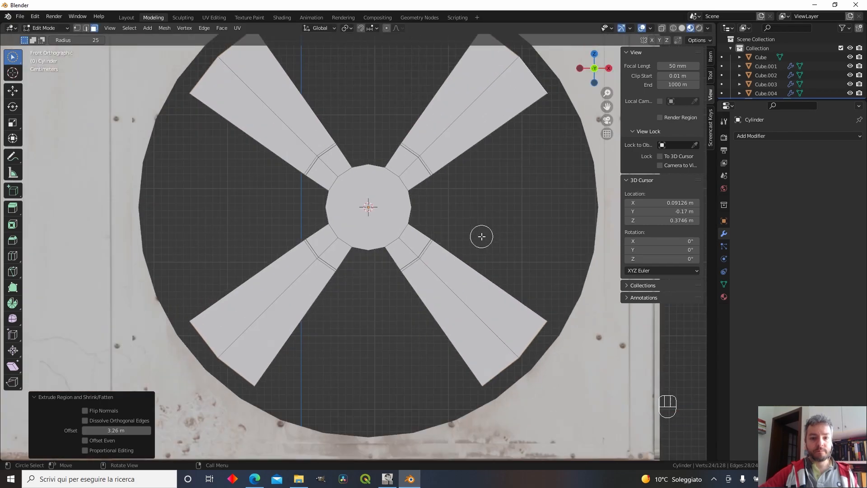
{"action": "scroll", "coordinate": [453, 185], "scroll_direction": "up", "scroll_amount": 1, "text": "shift"}
{"action": "middle_click_drag", "start_coordinate": [453, 186], "coordinate": [434, 225], "text": "shift"}
{"action": "scroll", "coordinate": [433, 224], "scroll_direction": "down", "scroll_amount": 2}
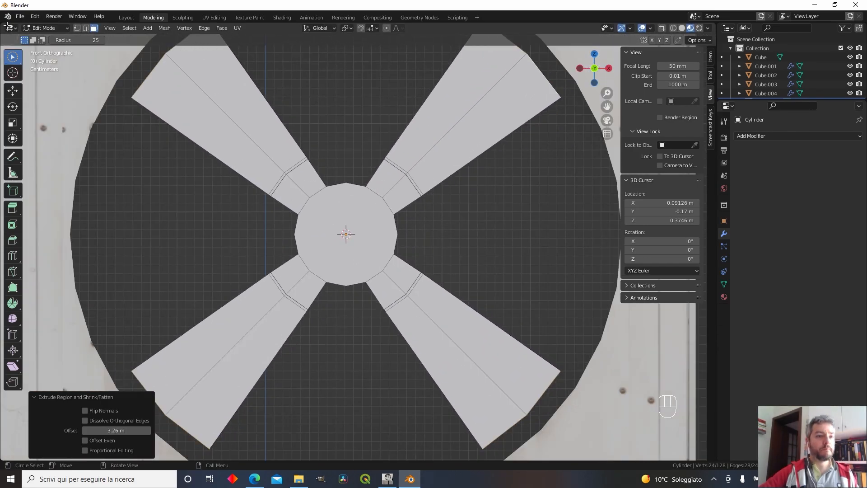
Scale the inner end of the upper-right blade by 2 in X and Z, leaving Y locked.
{"action": "key", "text": "1"}
{"action": "scroll", "coordinate": [417, 231], "scroll_direction": "down", "scroll_amount": 2}
{"action": "left_click_drag", "start_coordinate": [340, 263], "coordinate": [417, 231]}
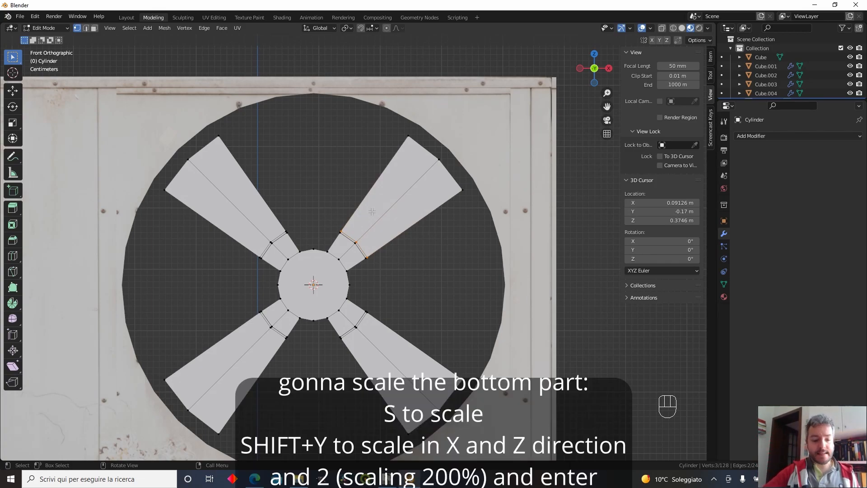
{"action": "key", "text": "s"}
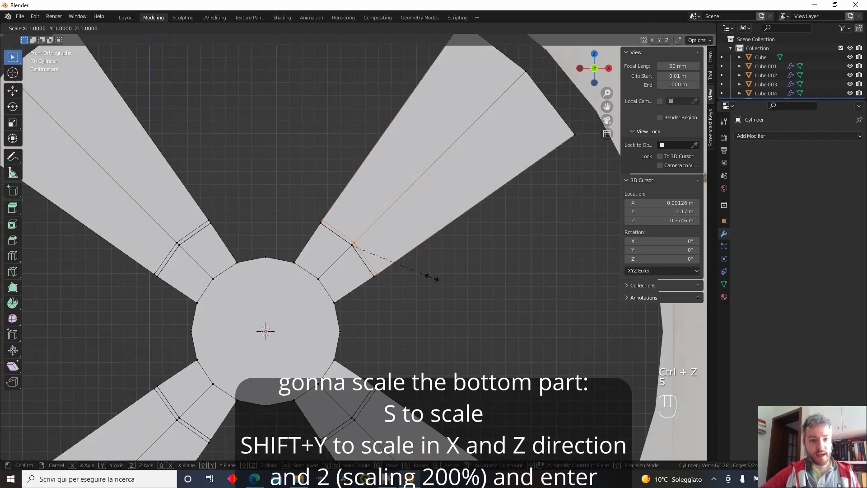
{"action": "key", "text": "2"}
{"action": "key", "text": "Escape"}
{"action": "key", "text": "s"}
{"action": "key", "text": "shift+y"}
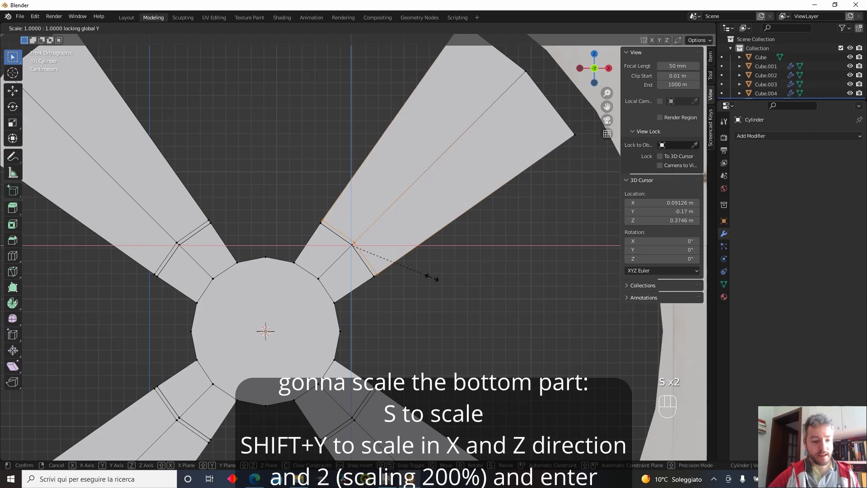
{"action": "key", "text": "2"}
{"action": "key", "text": "Return"}
{"action": "mouse_move", "coordinate": [431, 277]}
{"action": "middle_mouse_down"}
{"action": "mouse_move", "coordinate": [459, 242]}
{"action": "mouse_move", "coordinate": [371, 242]}
{"action": "mouse_move", "coordinate": [465, 246]}
{"action": "mouse_move", "coordinate": [422, 264]}
{"action": "middle_mouse_up"}
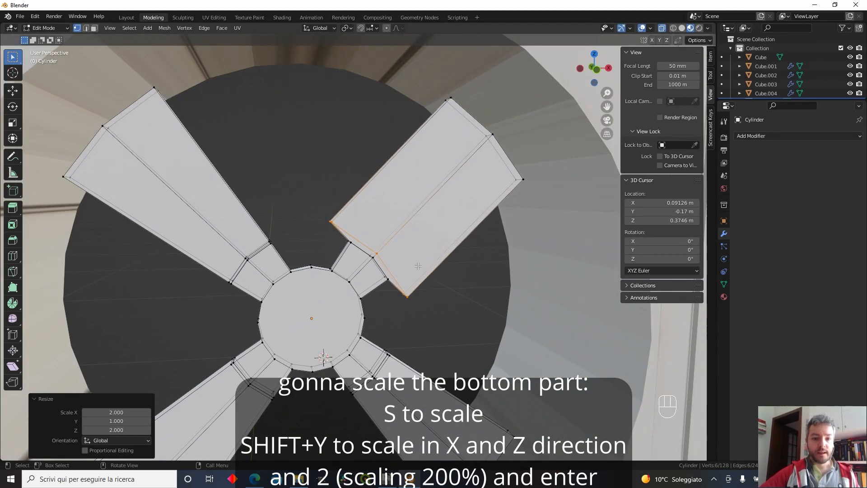
Widen the inner ends of the upper-left and lower-left blades by scaling each by 2 in X and Z with Y locked.
{"action": "middle_click_drag", "start_coordinate": [233, 291], "coordinate": [348, 205], "text": "alt"}
{"action": "scroll", "coordinate": [190, 221], "scroll_direction": "up", "scroll_amount": 4}
{"action": "scroll", "coordinate": [348, 206], "scroll_direction": "up", "scroll_amount": 4}
{"action": "left_click", "coordinate": [338, 172], "text": "shift"}
{"action": "middle_click_drag", "start_coordinate": [337, 171], "coordinate": [318, 169], "text": "shift"}
{"action": "scroll", "coordinate": [318, 169], "scroll_direction": "down", "scroll_amount": 3}
{"action": "key", "text": "s"}
{"action": "key", "text": "shift+y"}
{"action": "middle_click_drag", "start_coordinate": [393, 155], "coordinate": [492, 120], "text": "shift"}
{"action": "key", "text": "2"}
{"action": "key", "text": "Return"}
{"action": "key", "text": "s"}
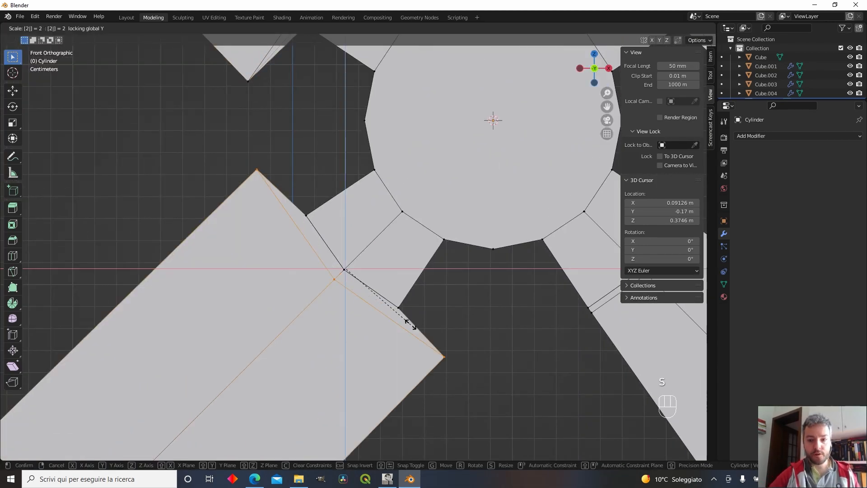
{"action": "key", "text": "Escape"}
Scale the inner end of the lower-right blade by 2 in X and Z with Y locked.
{"action": "scroll", "coordinate": [336, 308], "scroll_direction": "up", "scroll_amount": 2}
{"action": "middle_click_drag", "start_coordinate": [336, 308], "coordinate": [113, 332], "text": "shift"}
{"action": "left_click_drag", "start_coordinate": [259, 317], "coordinate": [282, 336]}
{"action": "left_click_drag", "start_coordinate": [338, 261], "coordinate": [362, 285], "text": "shift"}
{"action": "left_click_drag", "start_coordinate": [394, 182], "coordinate": [420, 223], "text": "shift"}
{"action": "key", "text": "s"}
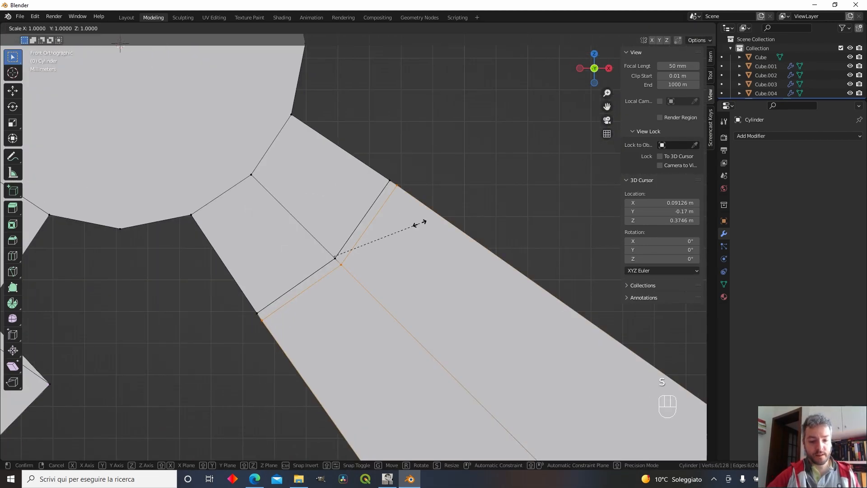
{"action": "key", "text": "shift+y"}
{"action": "key", "text": "2"}
{"action": "key", "text": "Return"}
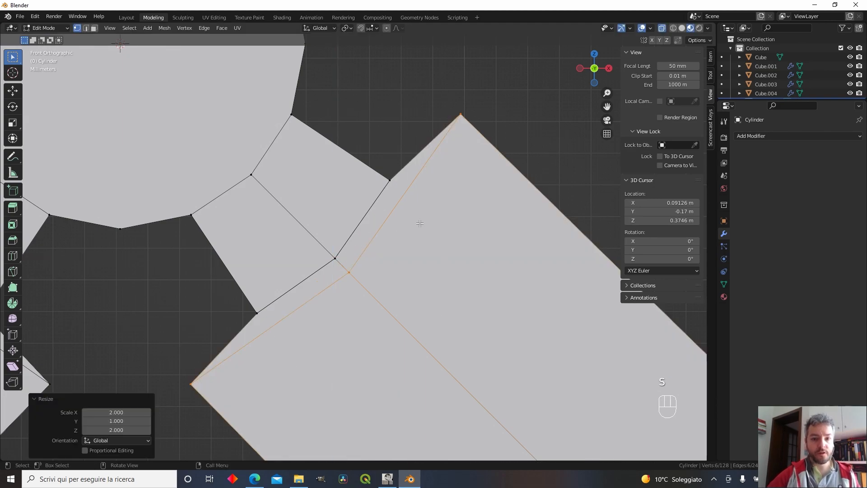
Thin the outer ends of all four blades by scaling them to about 0.23 along Y.
{"action": "scroll", "coordinate": [420, 220], "scroll_direction": "down", "scroll_amount": 3}
{"action": "middle_click_drag", "start_coordinate": [420, 220], "coordinate": [383, 392]}
{"action": "left_click_drag", "start_coordinate": [379, 312], "coordinate": [503, 412], "text": "shift"}
{"action": "left_click_drag", "start_coordinate": [86, 292], "coordinate": [205, 423], "text": "shift"}
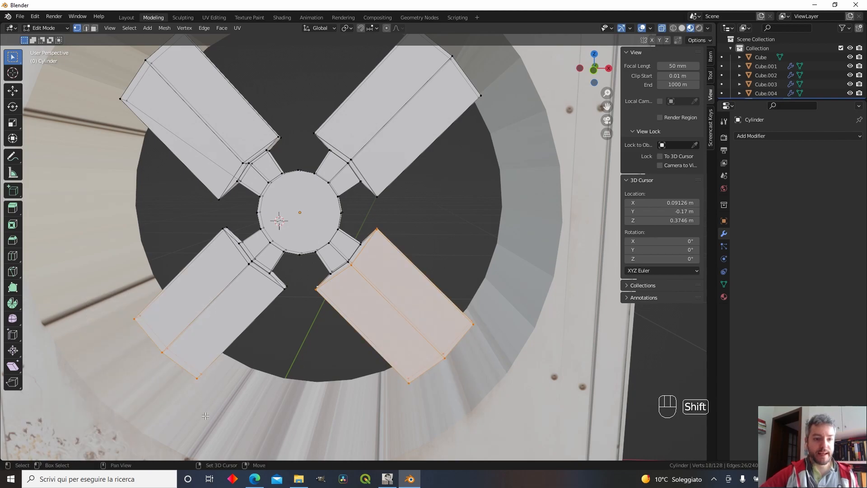
{"action": "middle_click_drag", "start_coordinate": [157, 91], "coordinate": [209, 165], "text": "shift"}
{"action": "left_click_drag", "start_coordinate": [152, 92], "coordinate": [264, 182], "text": "shift"}
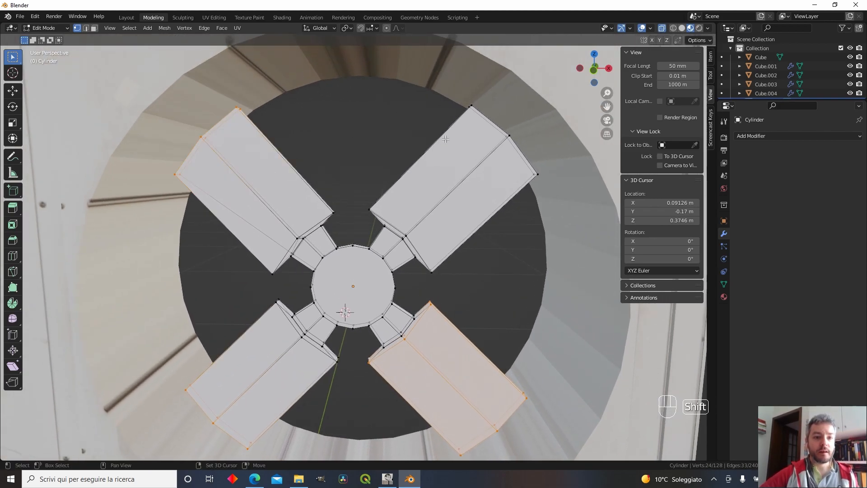
{"action": "middle_click_drag", "start_coordinate": [442, 131], "coordinate": [350, 148], "text": "shift"}
{"action": "left_click_drag", "start_coordinate": [350, 118], "coordinate": [504, 257], "text": "shift"}
{"action": "scroll", "coordinate": [504, 259], "scroll_direction": "down", "scroll_amount": 4}
{"action": "middle_click_drag", "start_coordinate": [470, 267], "coordinate": [351, 233]}
{"action": "scroll", "coordinate": [353, 248], "scroll_direction": "up", "scroll_amount": 4}
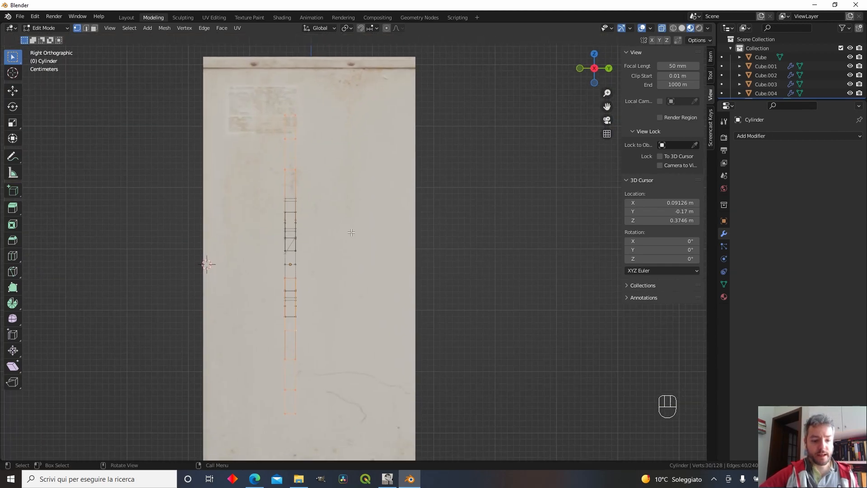
{"action": "key", "text": "s"}
{"action": "key", "text": "y"}
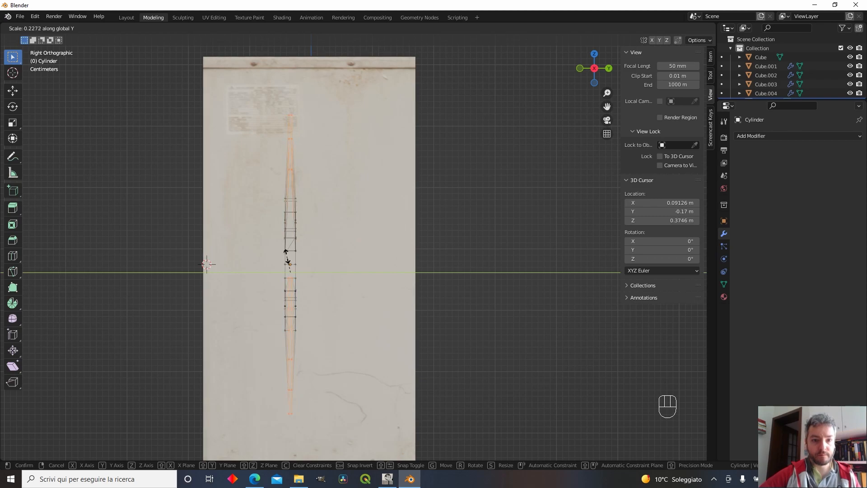
{"action": "left_click", "coordinate": [287, 257]}
{"action": "left_click", "coordinate": [227, 230]}
{"action": "middle_click_drag", "start_coordinate": [224, 233], "coordinate": [311, 245]}
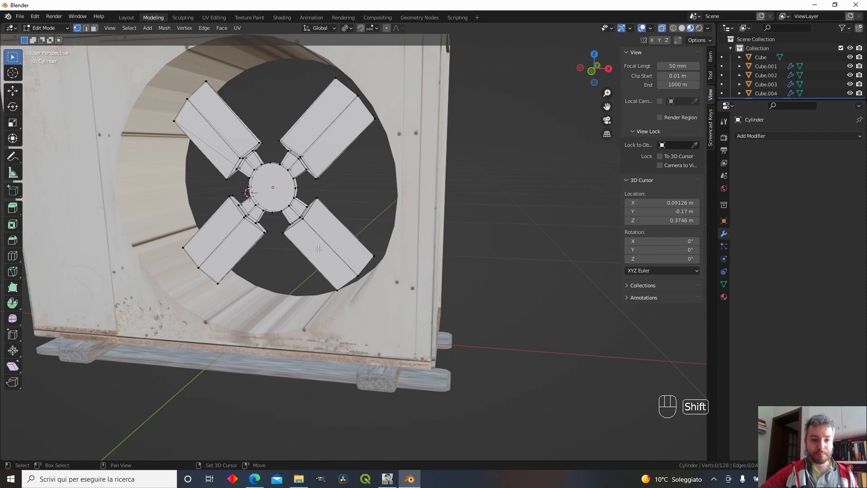
Rotate the outer ends of the four blades about 30° around X, each about its individual origin.
{"action": "left_click", "coordinate": [366, 266], "text": "alt"}
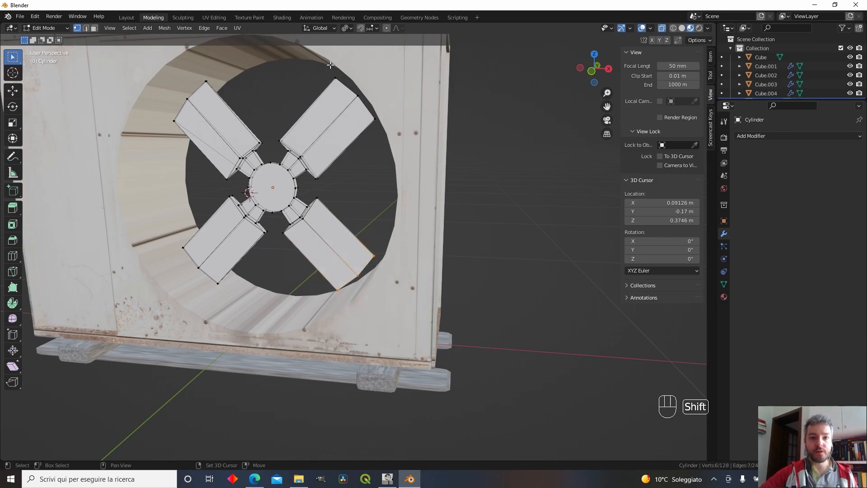
{"action": "left_click", "coordinate": [356, 97], "text": "alt+shift"}
{"action": "left_click_drag", "start_coordinate": [129, 71], "coordinate": [173, 104], "text": "shift"}
{"action": "left_click_drag", "start_coordinate": [219, 135], "coordinate": [219, 134], "text": "shift"}
{"action": "left_click_drag", "start_coordinate": [171, 234], "coordinate": [200, 269], "text": "shift"}
{"action": "left_click_drag", "start_coordinate": [226, 305], "coordinate": [226, 305], "text": "shift"}
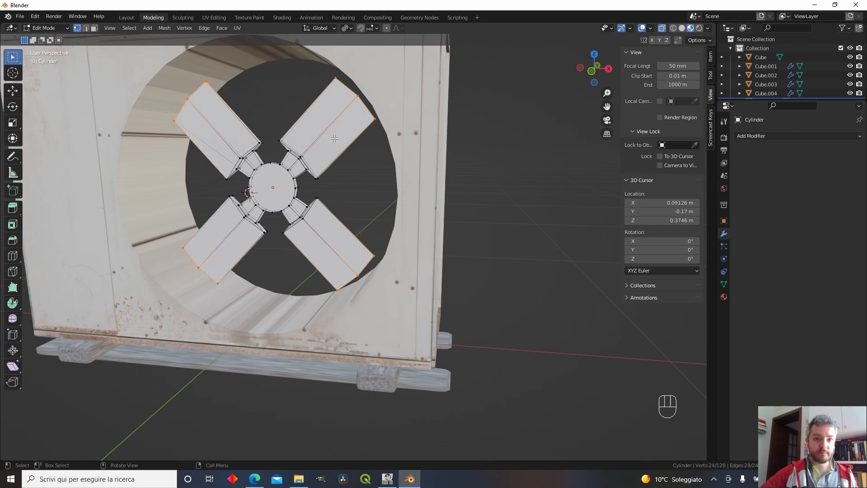
{"action": "left_click", "coordinate": [347, 28]}
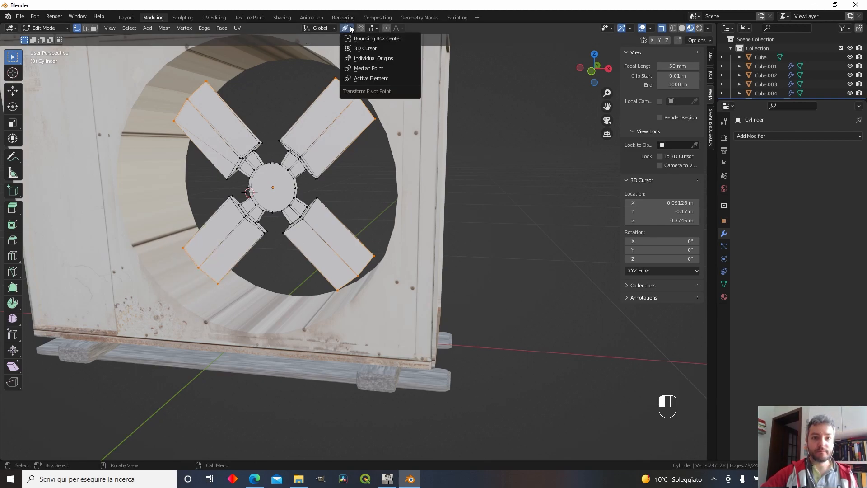
{"action": "left_click", "coordinate": [376, 57]}
{"action": "middle_click_drag", "start_coordinate": [375, 223], "coordinate": [381, 230]}
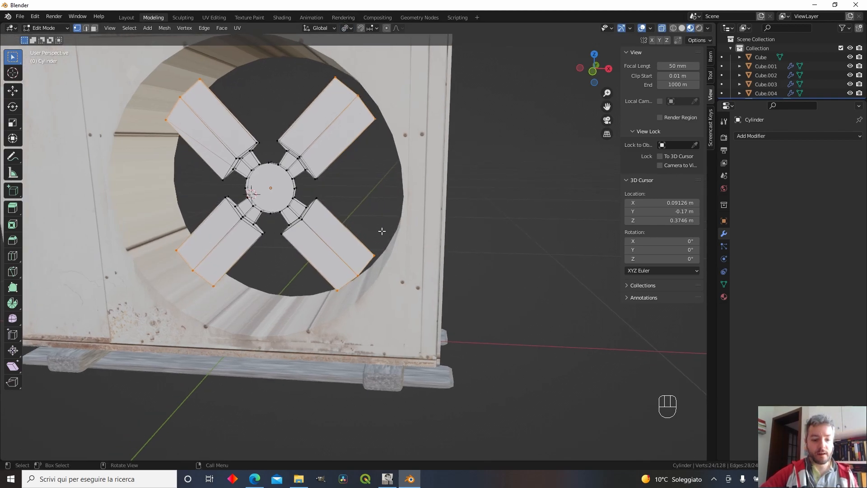
{"action": "key", "text": "r"}
{"action": "key", "text": "x"}
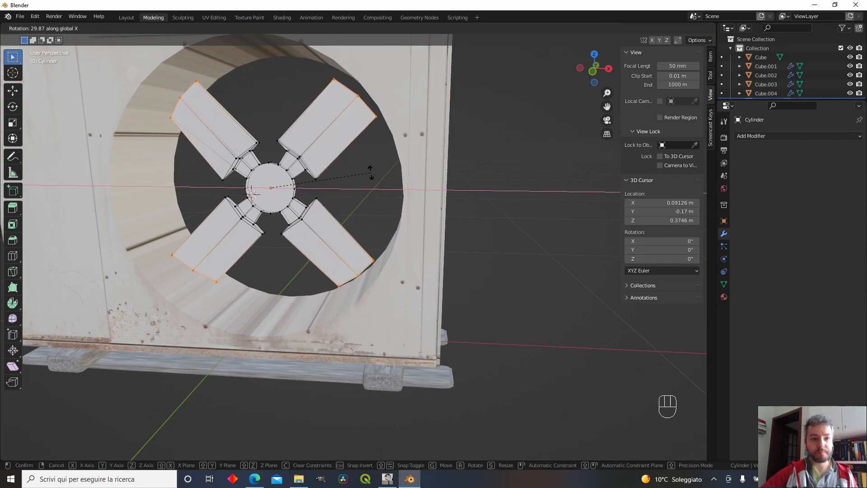
{"action": "left_click", "coordinate": [369, 175]}
{"action": "middle_click_drag", "start_coordinate": [368, 176], "coordinate": [341, 230]}
{"action": "key", "text": "Tab"}
{"action": "scroll", "coordinate": [337, 223], "scroll_direction": "up", "scroll_amount": 3}
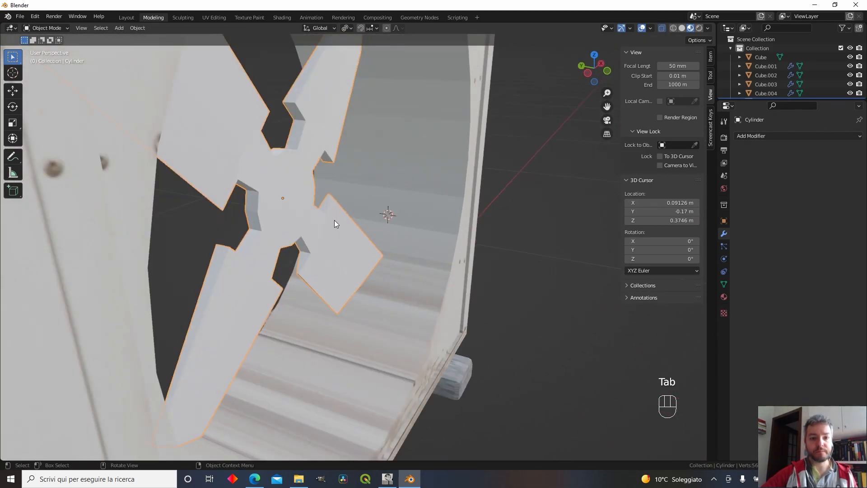
Assign the existing Material.002 to the fan.
{"action": "key", "text": "KP_1"}
{"action": "left_click", "coordinate": [723, 297]}
{"action": "left_click", "coordinate": [739, 176]}
{"action": "left_click", "coordinate": [751, 204]}
{"action": "scroll", "coordinate": [345, 248], "scroll_direction": "down", "scroll_amount": 3}
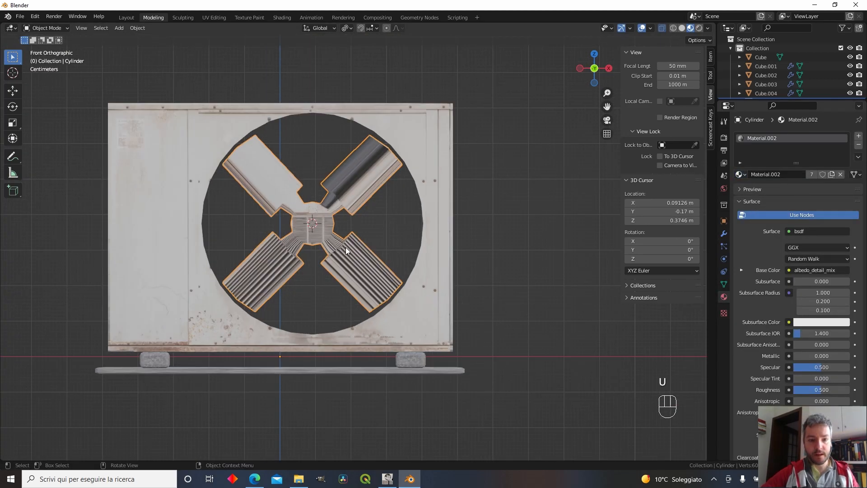
Unwrap all of the fan's faces with Project from View in the front view.
{"action": "key", "text": "Tab"}
{"action": "key", "text": "u"}
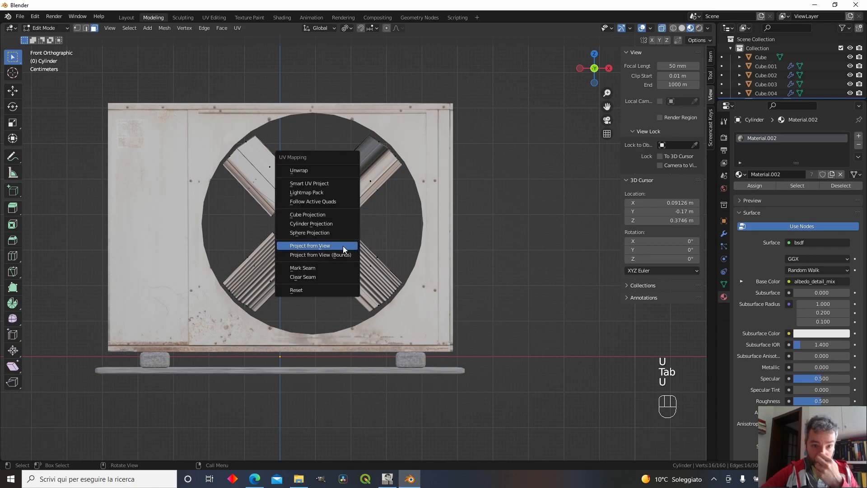
{"action": "left_click", "coordinate": [343, 245]}
{"action": "key", "text": "a"}
{"action": "key", "text": "u"}
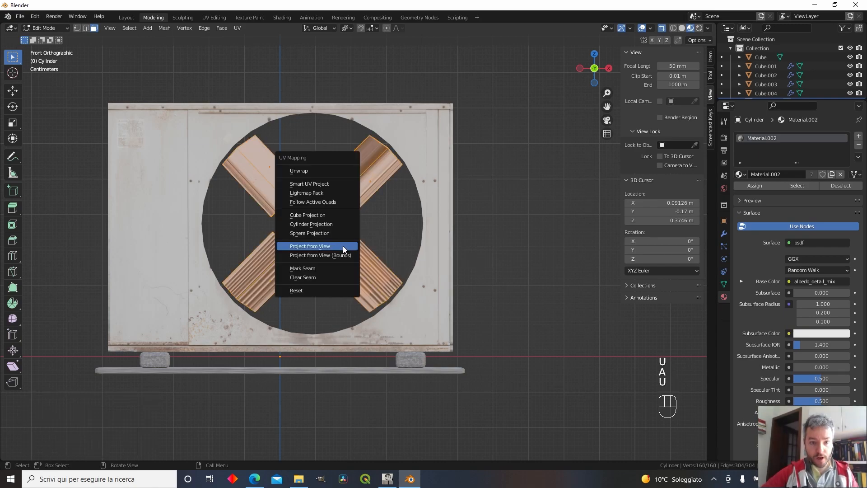
{"action": "left_click", "coordinate": [343, 246]}
Move and scale the fan's UVs to fit inside the grey metal patch of the texture.
{"action": "left_click", "coordinate": [209, 17]}
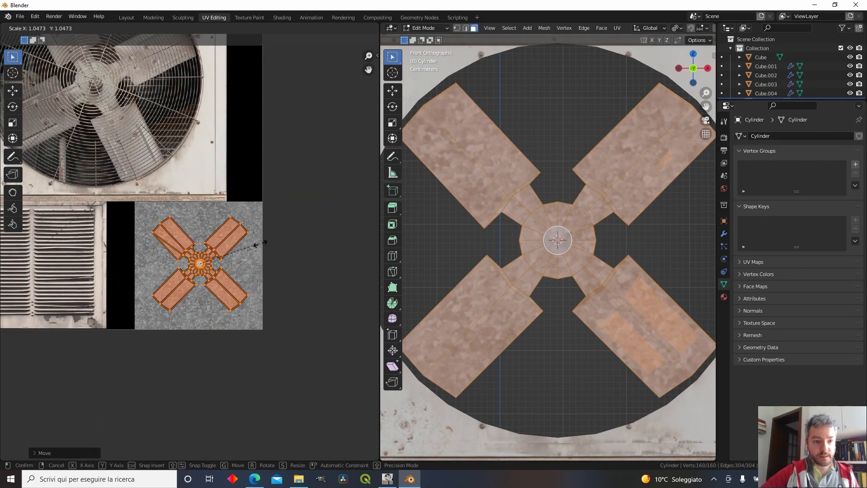
{"action": "key", "text": "Tab"}
{"action": "scroll", "coordinate": [483, 247], "scroll_direction": "down", "scroll_amount": 2}
Fill the rear edge loop of the casing's fan opening with a face and compare the opening with the GIMP image.
{"action": "left_click", "coordinate": [484, 246]}
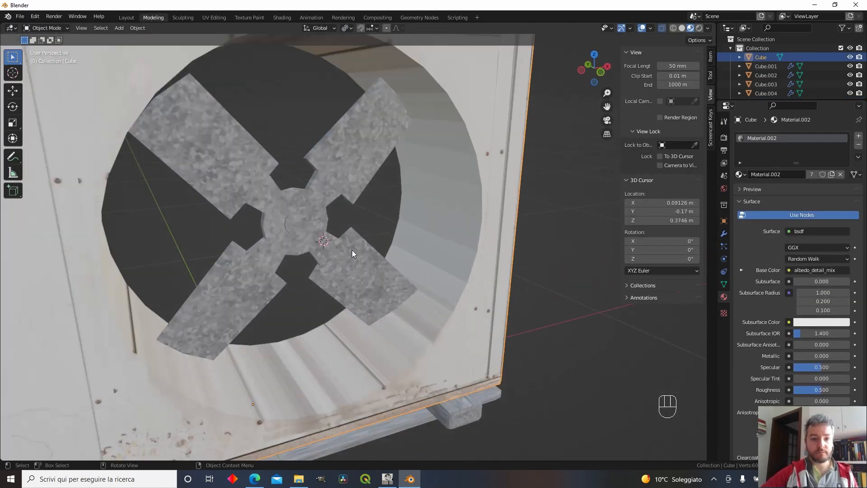
{"action": "middle_click_drag", "start_coordinate": [352, 248], "coordinate": [320, 232]}
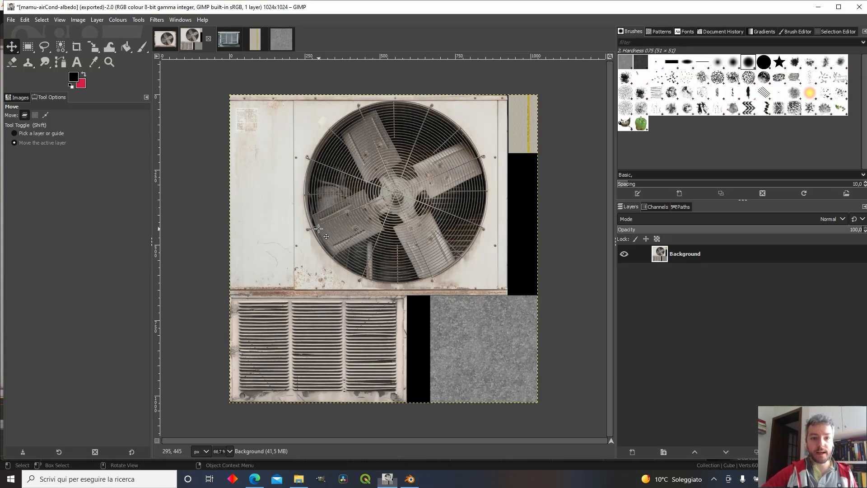
{"action": "key", "text": "alt+Tab"}
{"action": "key", "text": "Tab"}
{"action": "middle_click_drag", "start_coordinate": [383, 217], "coordinate": [329, 282]}
{"action": "middle_click_drag", "start_coordinate": [319, 118], "coordinate": [337, 123]}
{"action": "middle_click_drag", "start_coordinate": [298, 241], "coordinate": [317, 194]}
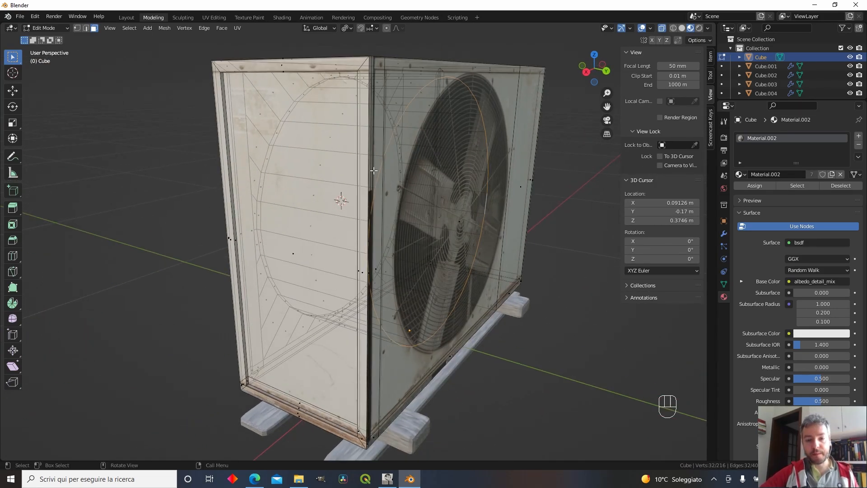
{"action": "middle_click_drag", "start_coordinate": [193, 190], "coordinate": [322, 187]}
{"action": "key", "text": "f"}
{"action": "scroll", "coordinate": [317, 190], "scroll_direction": "up", "scroll_amount": 2}
{"action": "key", "text": "Tab"}
{"action": "key", "text": "Tab"}
{"action": "middle_click_drag", "start_coordinate": [339, 240], "coordinate": [334, 226]}
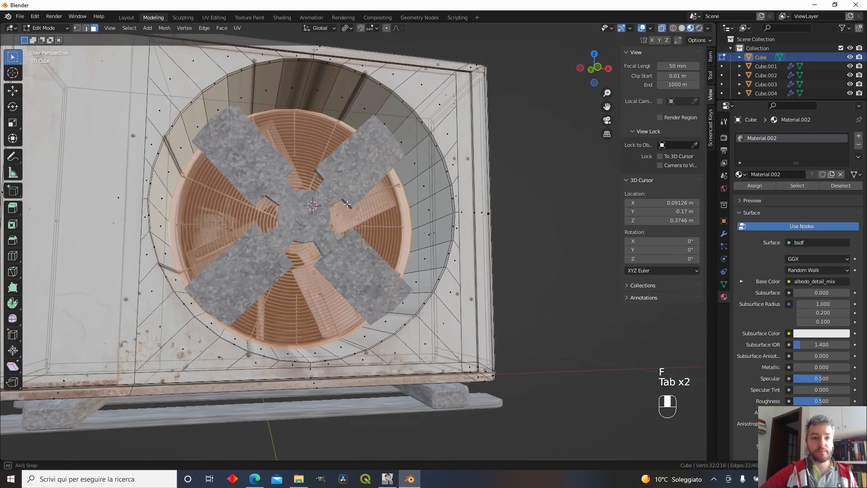
{"action": "key", "text": "alt+Tab"}
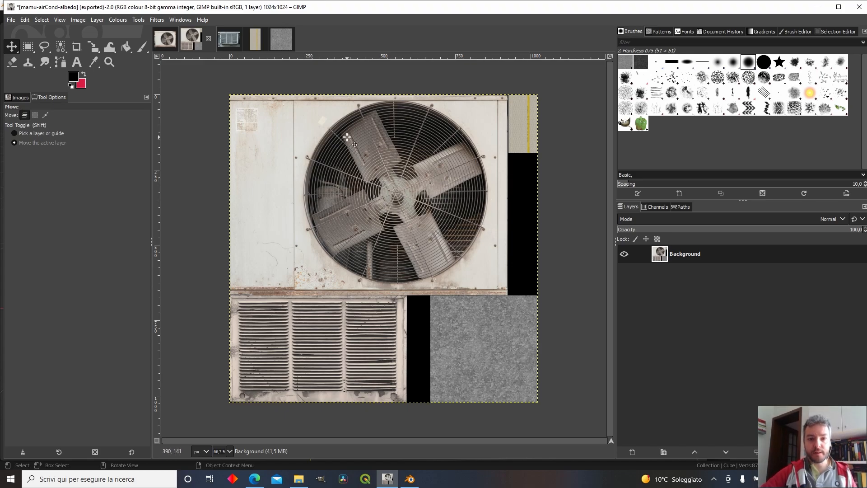
{"action": "key", "text": "alt+Tab"}
Add a 16-vertex cylinder at the 3D cursor and rotate it 90° about X.
{"action": "key", "text": "shift+a"}
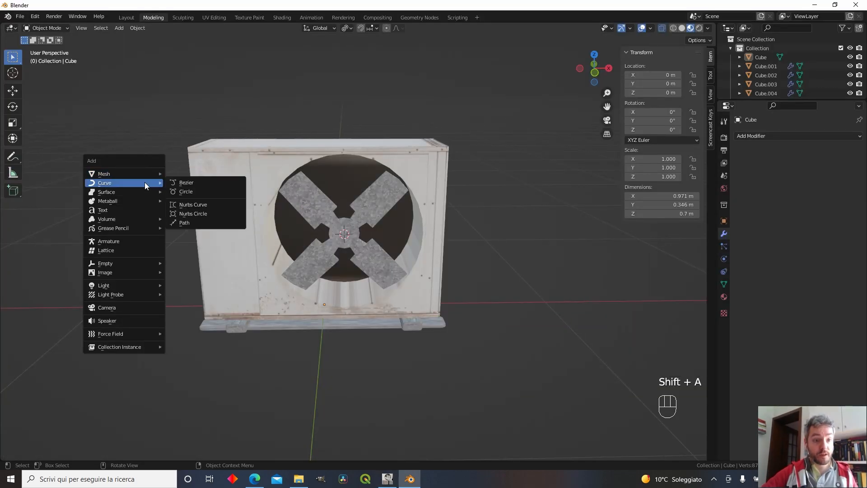
{"action": "mouse_move", "coordinate": [144, 174]}
{"action": "left_click", "coordinate": [195, 218]}
{"action": "type", "text": "ry90"}
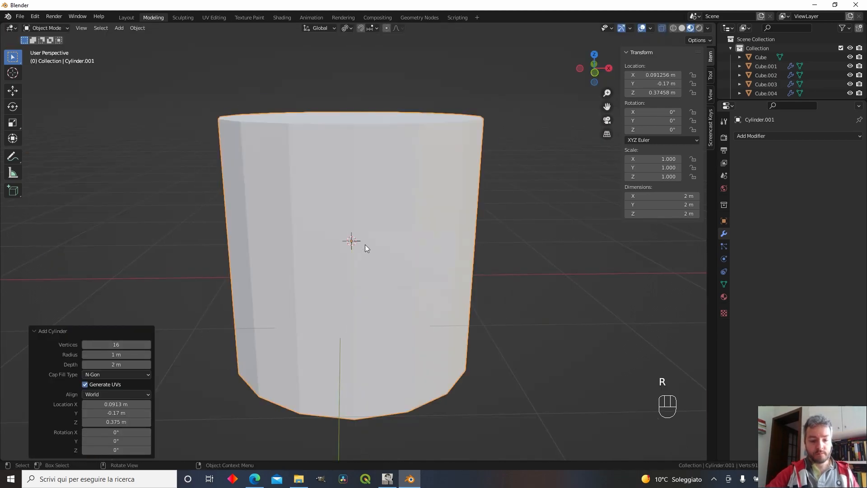
{"action": "key", "text": "Escape"}
{"action": "type", "text": "rx90"}
{"action": "key", "text": "Return"}
Scale the new cylinder down to just fit inside the round fan opening and apply its transforms.
{"action": "key", "text": "s"}
{"action": "left_click", "coordinate": [408, 258]}
{"action": "middle_click_drag", "start_coordinate": [378, 190], "coordinate": [369, 154], "text": "alt"}
{"action": "key", "text": "s"}
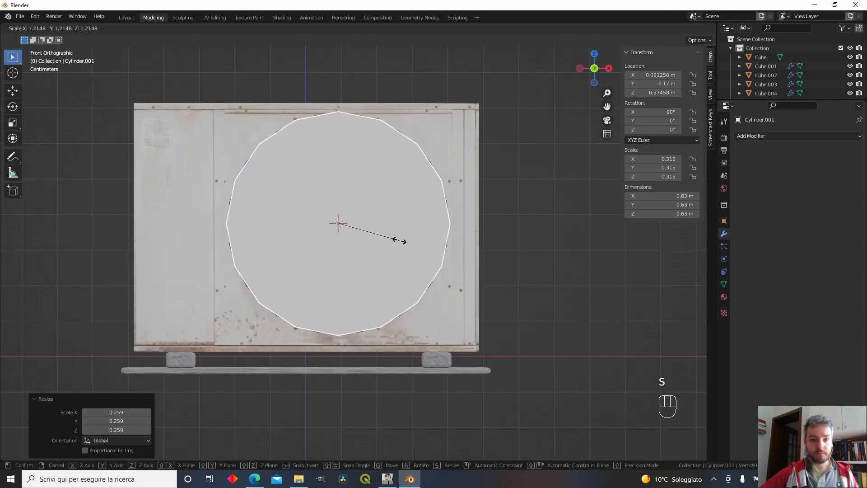
{"action": "left_click", "coordinate": [398, 240]}
{"action": "key", "text": "ctrl+a"}
{"action": "left_click", "coordinate": [397, 240]}
Inset the front face of the new cylinder by 0.05 m.
{"action": "key", "text": "Tab"}
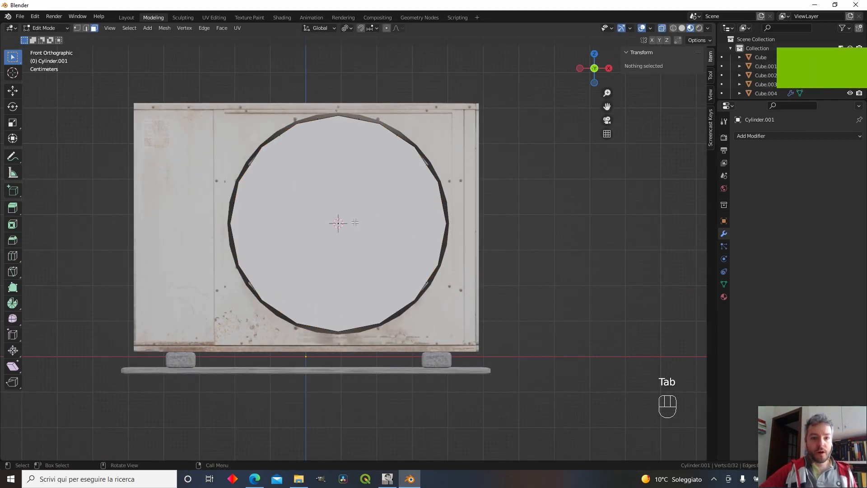
{"action": "left_click", "coordinate": [355, 222]}
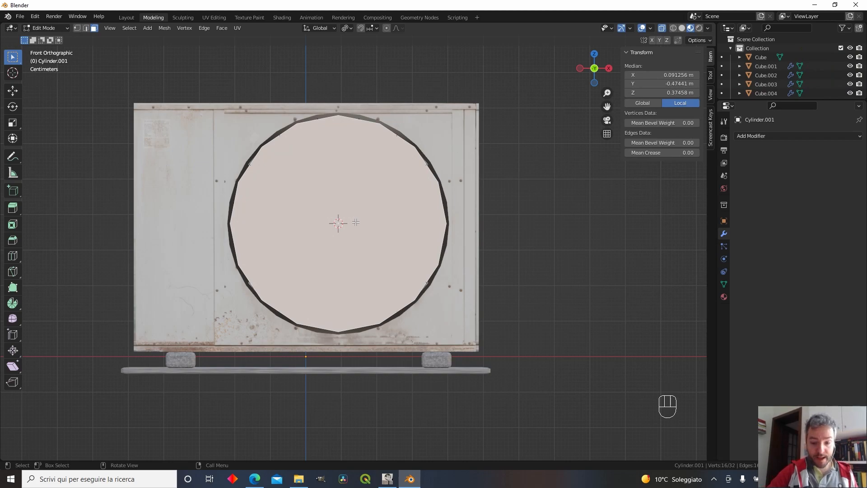
{"action": "type", "text": "i"}
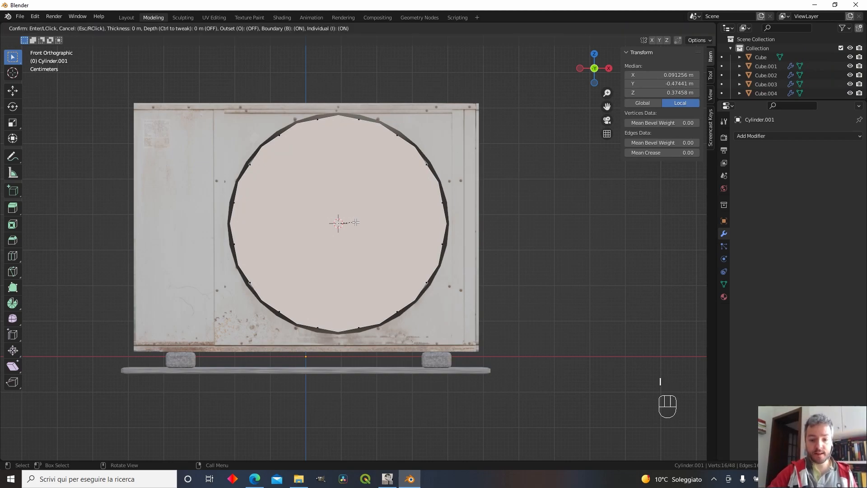
{"action": "type", "text": "005"}
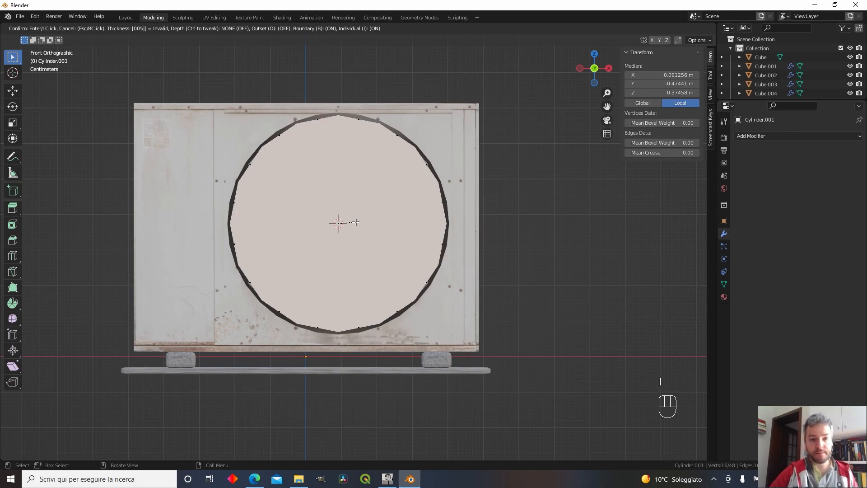
{"action": "key", "text": "Escape"}
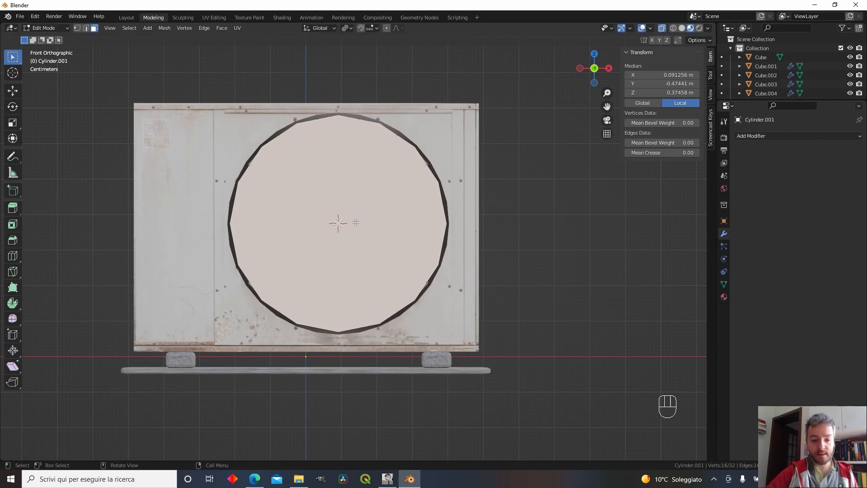
{"action": "key", "text": "0"}
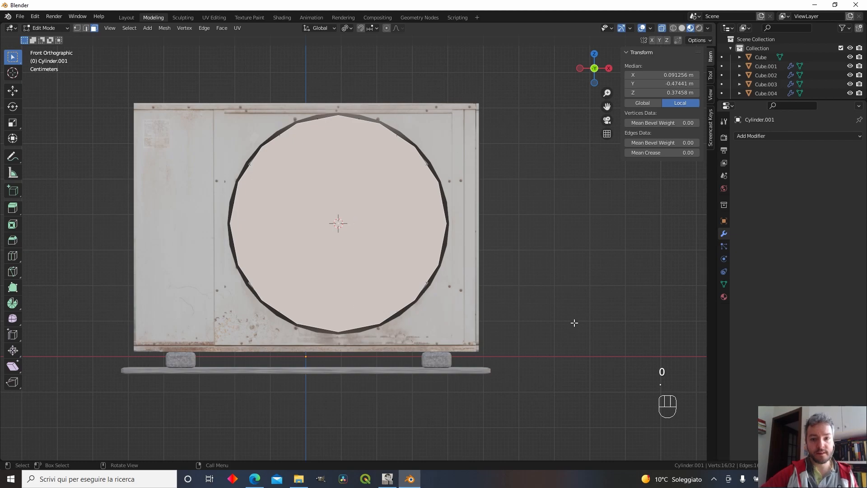
{"action": "type", "text": "i0.05"}
{"action": "key", "text": "Return"}
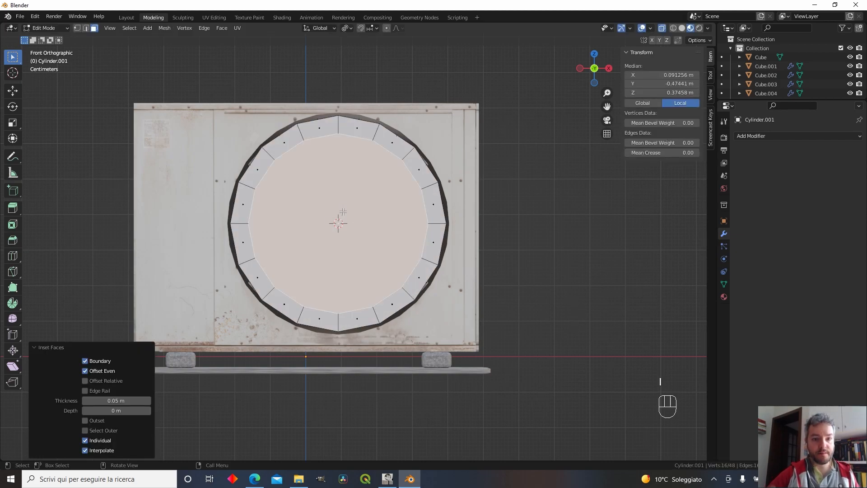
Inset the cylinder's front face four more times by 0.05 m, finishing with a smaller inset around the centre.
{"action": "key", "text": "i"}
{"action": "key", "text": "i"}
{"action": "left_click", "coordinate": [344, 212]}
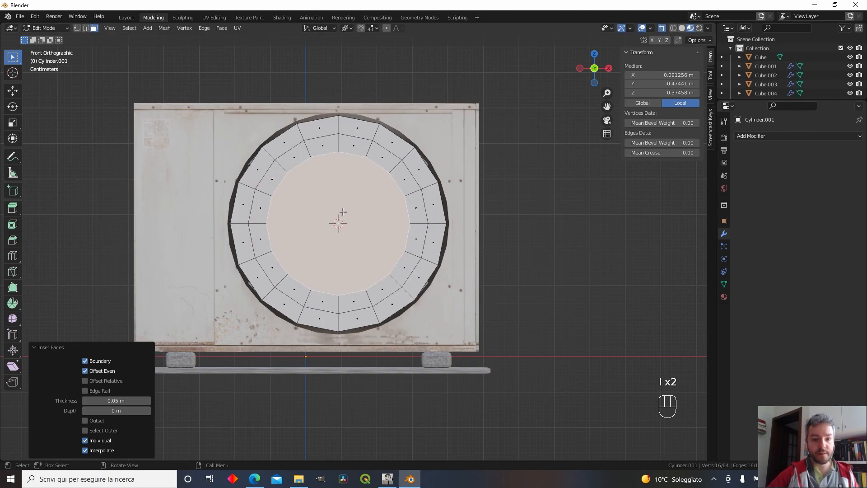
{"action": "type", "text": "i"}
{"action": "type", "text": "0.05"}
{"action": "key", "text": "Return"}
{"action": "type", "text": "i0.05"}
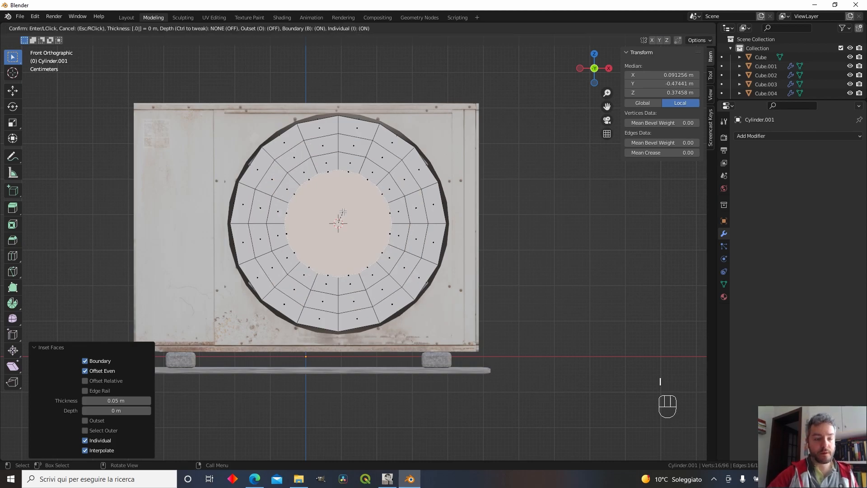
{"action": "key", "text": "Return"}
{"action": "type", "text": "i0.05"}
{"action": "key", "text": "Return"}
{"action": "type", "text": "i0.05"}
{"action": "key", "text": "BackSpace"}
{"action": "key", "text": "Tab"}
{"action": "key", "text": "Tab"}
{"action": "middle_click_drag", "start_coordinate": [343, 212], "coordinate": [369, 205]}
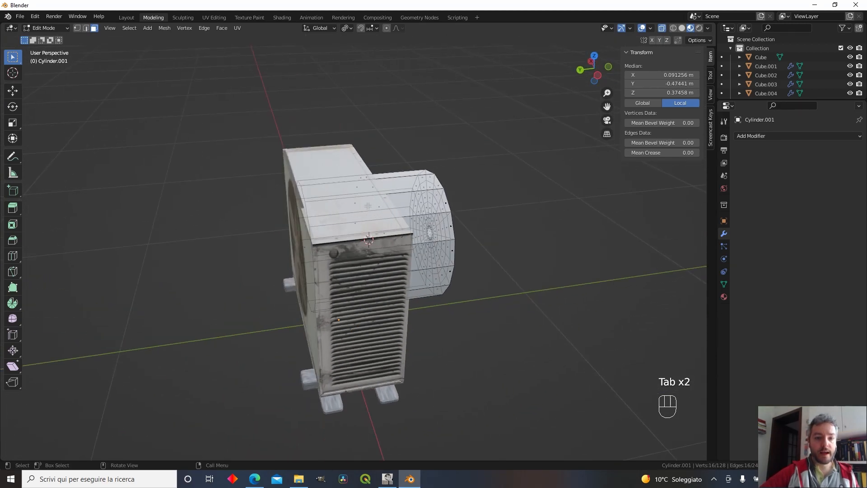
Delete the rear ring of vertices of the cylinder to keep only the inset front disc.
{"action": "left_click", "coordinate": [76, 29]}
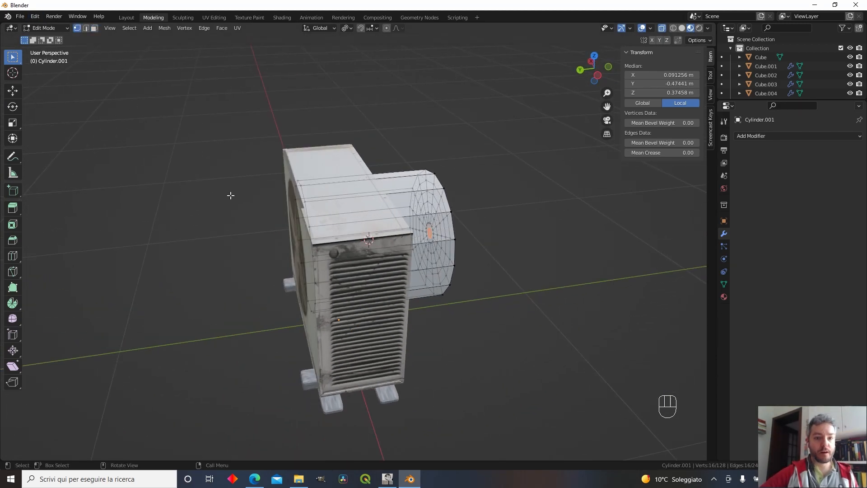
{"action": "left_click", "coordinate": [320, 331], "text": "alt"}
{"action": "left_click_drag", "start_coordinate": [236, 130], "coordinate": [334, 377], "text": "shift"}
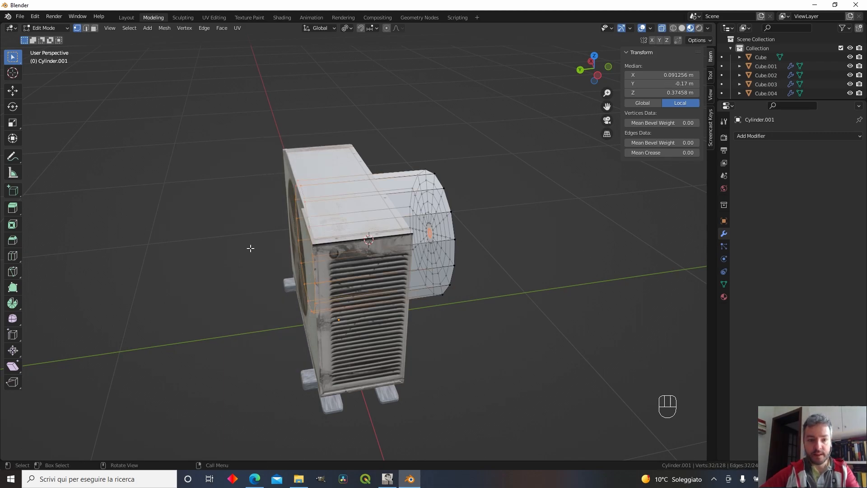
{"action": "left_click_drag", "start_coordinate": [210, 112], "coordinate": [339, 379]}
{"action": "key", "text": "x"}
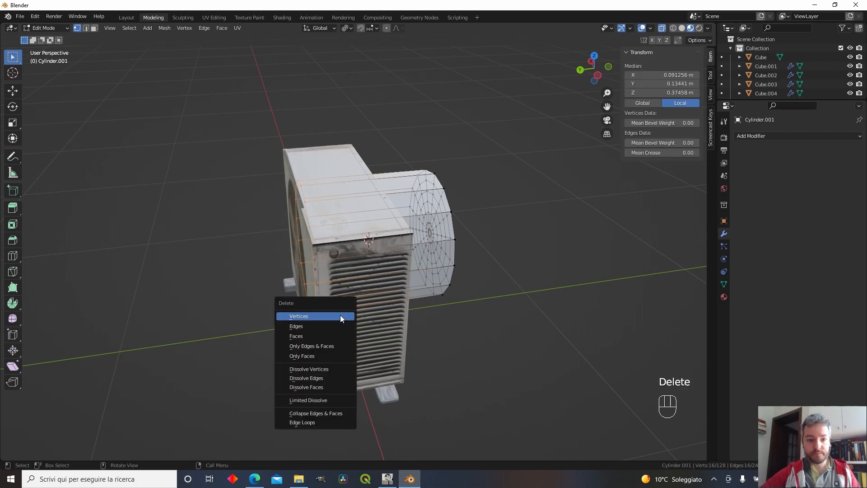
{"action": "left_click", "coordinate": [340, 316]}
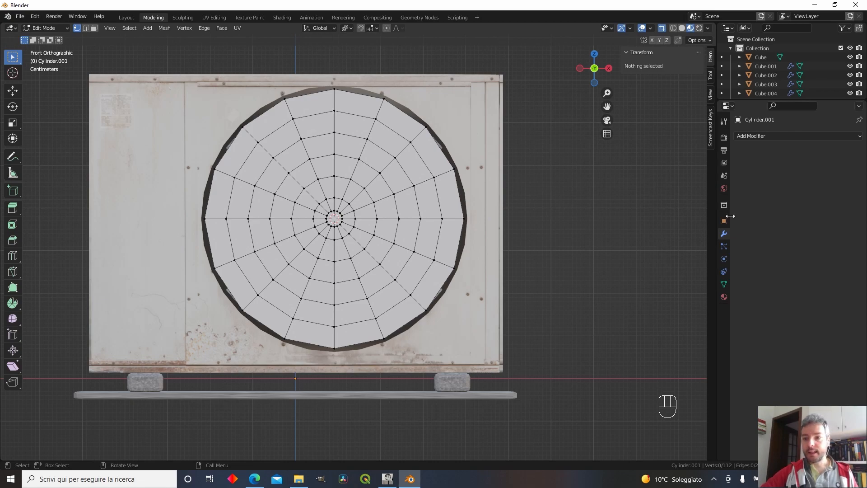
Add a Wireframe modifier to the inset disc and set its thickness to 0.002 m.
{"action": "left_click", "coordinate": [764, 137]}
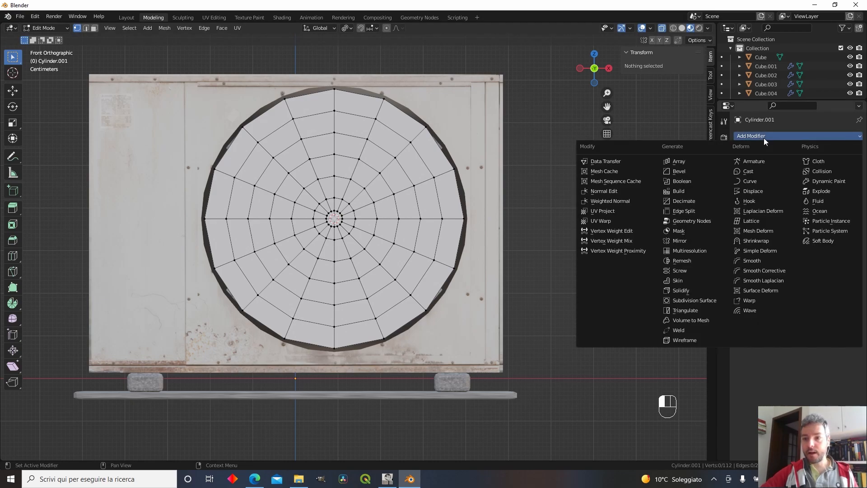
{"action": "left_click", "coordinate": [685, 339]}
{"action": "key", "text": "Tab"}
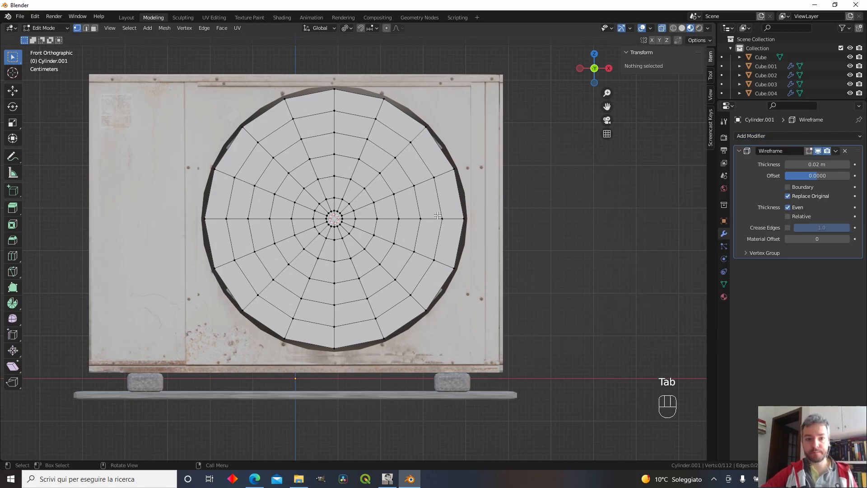
{"action": "key", "text": "Tab"}
{"action": "mouse_move", "coordinate": [416, 246]}
{"action": "middle_mouse_down"}
{"action": "mouse_move", "coordinate": [465, 223]}
{"action": "mouse_move", "coordinate": [425, 234]}
{"action": "middle_mouse_up"}
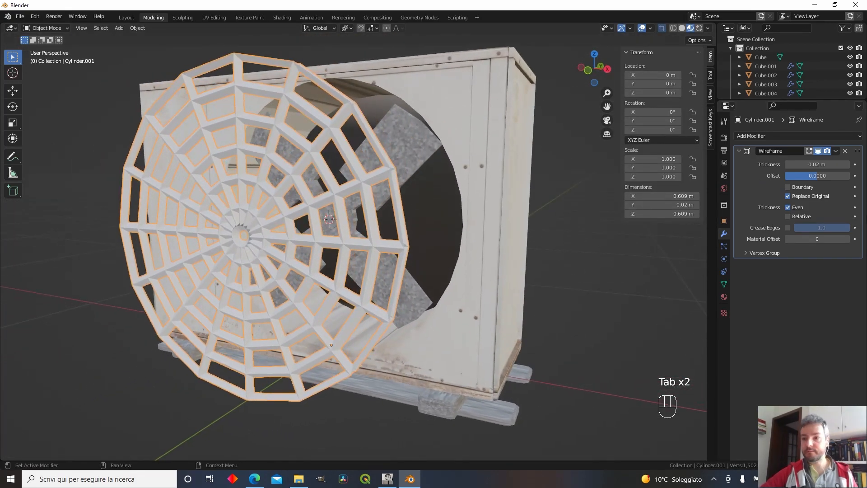
{"action": "left_click_drag", "start_coordinate": [812, 164], "coordinate": [787, 164]}
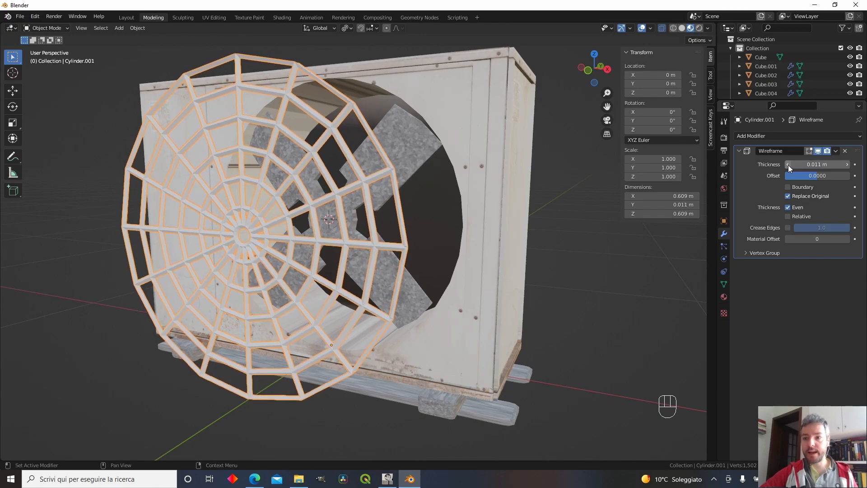
{"action": "left_click", "coordinate": [788, 165]}
Move the wireframe grille along Y onto the front of the casing's fan opening and scale it to 1.025.
{"action": "key", "text": "KP_3"}
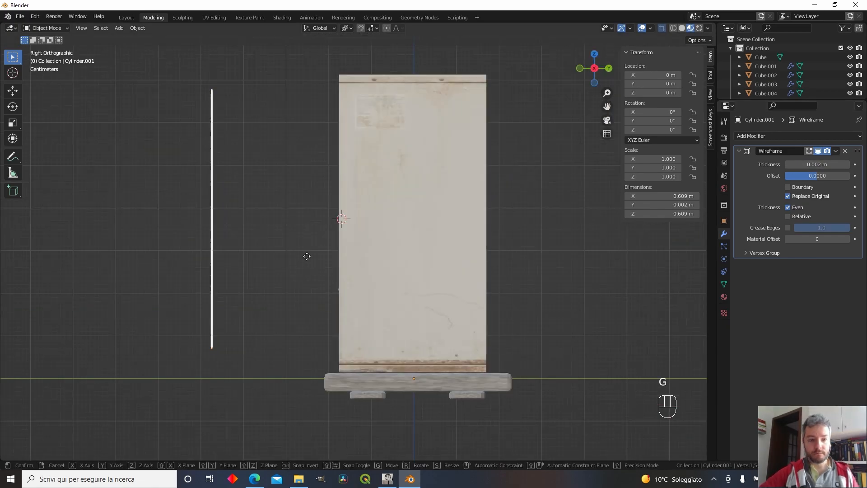
{"action": "key", "text": "g"}
{"action": "key", "text": "y"}
{"action": "left_click", "coordinate": [369, 256]}
{"action": "scroll", "coordinate": [370, 256], "scroll_direction": "up", "scroll_amount": 2}
{"action": "key", "text": "g"}
{"action": "key", "text": "y"}
{"action": "left_click", "coordinate": [375, 256]}
Set the grille's wireframe thickness to 0.006 m.
{"action": "middle_click_drag", "start_coordinate": [375, 253], "coordinate": [196, 214]}
{"action": "scroll", "coordinate": [434, 239], "scroll_direction": "down", "scroll_amount": 5}
{"action": "key", "text": "Tab"}
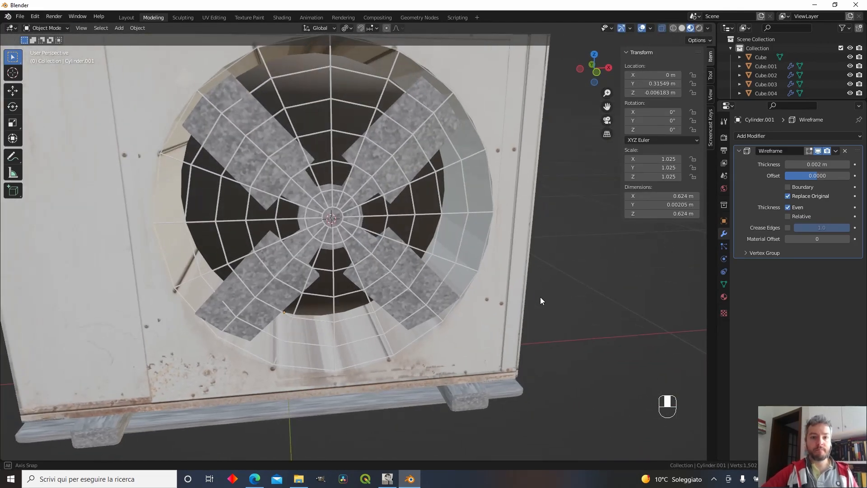
{"action": "scroll", "coordinate": [541, 297], "scroll_direction": "down", "scroll_amount": 3}
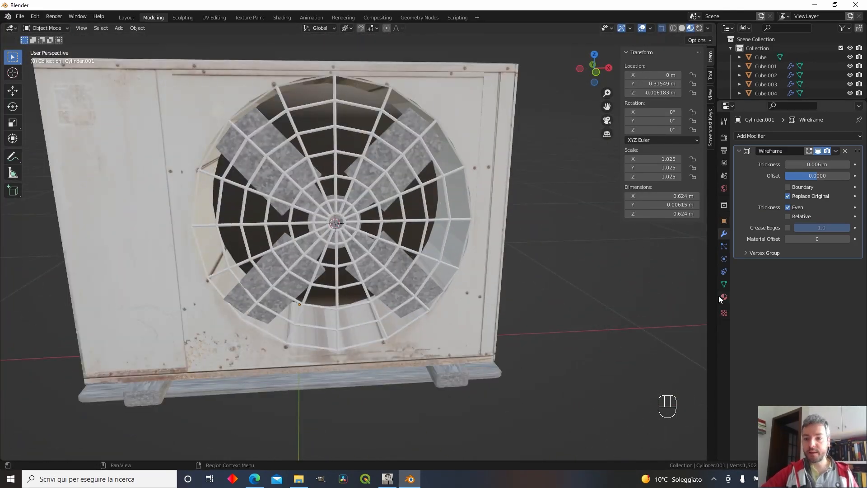
Give the grille Material.002 and place its UVs on the grey metal area of the texture.
{"action": "left_click", "coordinate": [208, 18]}
{"action": "scroll", "coordinate": [188, 252], "scroll_direction": "down", "scroll_amount": 5}
{"action": "middle_click_drag", "start_coordinate": [565, 203], "coordinate": [571, 267]}
{"action": "left_click", "coordinate": [571, 267]}
{"action": "key", "text": "KP_1"}
{"action": "key", "text": "Tab"}
{"action": "key", "text": "g"}
{"action": "key", "text": "Tab"}
Set the Metallic value of Material.002 to 0.373.
{"action": "left_click", "coordinate": [154, 18]}
{"action": "scroll", "coordinate": [803, 356], "scroll_direction": "down", "scroll_amount": 3}
{"action": "left_click_drag", "start_coordinate": [804, 302], "coordinate": [825, 301]}
{"action": "scroll", "coordinate": [367, 191], "scroll_direction": "down", "scroll_amount": 5}
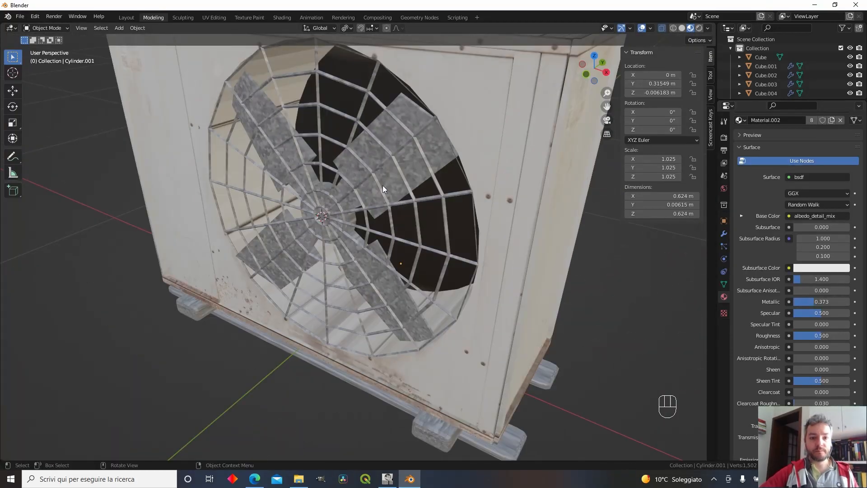
Move the fan along Y to about -0.083 m, inside the casing's opening.
{"action": "left_click", "coordinate": [367, 191]}
{"action": "middle_click_drag", "start_coordinate": [367, 192], "coordinate": [310, 170]}
{"action": "key", "text": "g"}
{"action": "key", "text": "Tab"}
{"action": "key", "text": "Tab"}
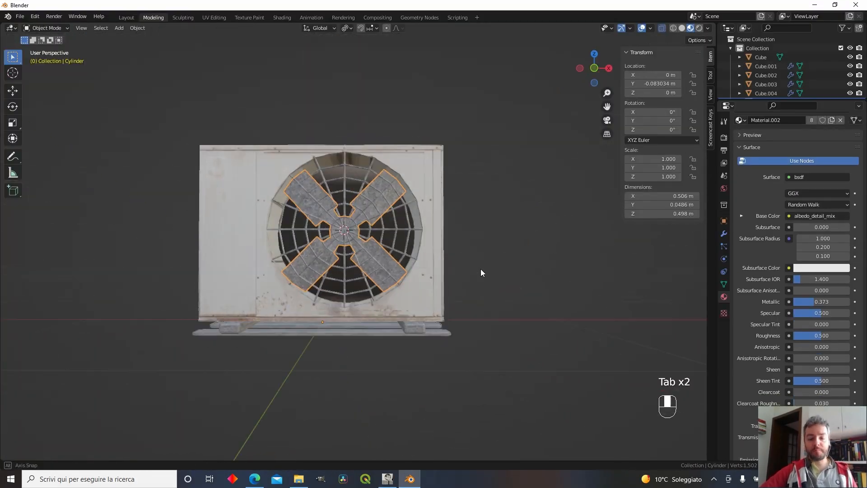
Extrude the fan's hub backwards into the casing, making the fan about 0.293 m deep.
{"action": "scroll", "coordinate": [481, 269], "scroll_direction": "up", "scroll_amount": 4}
{"action": "middle_click_drag", "start_coordinate": [448, 305], "coordinate": [459, 240]}
{"action": "key", "text": "Tab"}
{"action": "scroll", "coordinate": [381, 214], "scroll_direction": "up", "scroll_amount": 5}
{"action": "key", "text": "Tab"}
{"action": "key", "text": "Tab"}
{"action": "key", "text": "alt+h"}
{"action": "left_click", "coordinate": [431, 224]}
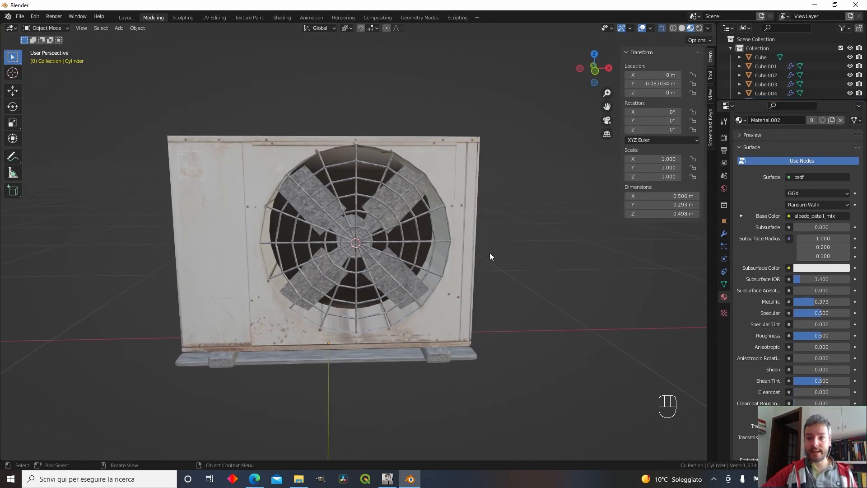
Inspect the fan behind the grille, and hide the front grille.
{"action": "left_click", "coordinate": [434, 305]}
{"action": "key", "text": "KP_1"}
{"action": "key", "text": "KP_Decimal"}
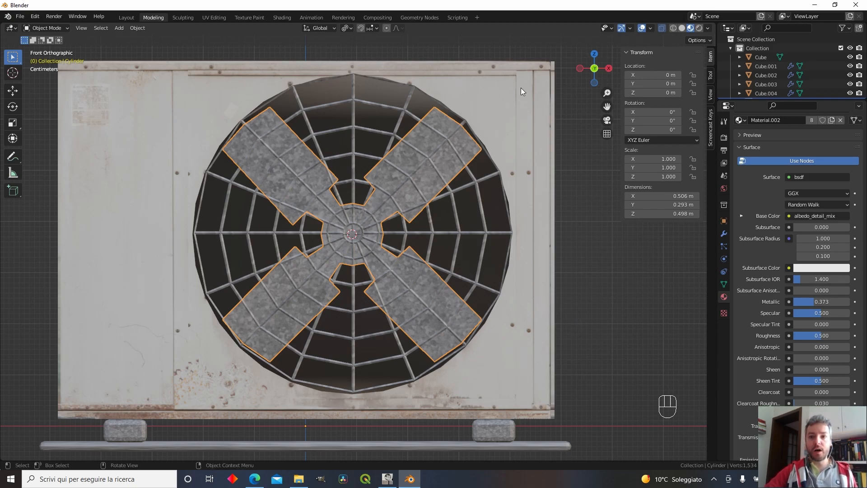
{"action": "middle_click_drag", "start_coordinate": [397, 219], "coordinate": [322, 245]}
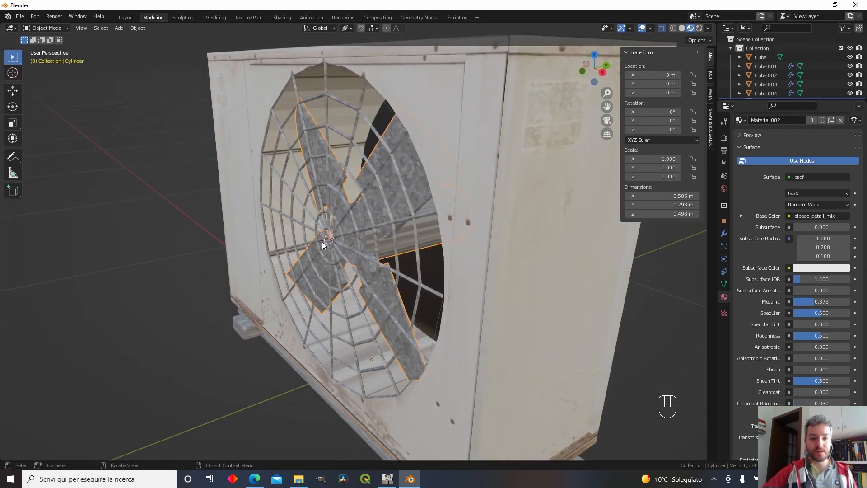
{"action": "middle_click_drag", "start_coordinate": [492, 209], "coordinate": [380, 256]}
{"action": "left_click", "coordinate": [360, 228]}
{"action": "key", "text": "h"}
Try rotating the fan in front view to check its pivot point.
{"action": "middle_click_drag", "start_coordinate": [392, 217], "coordinate": [397, 247]}
{"action": "left_click", "coordinate": [367, 226]}
{"action": "key", "text": "r"}
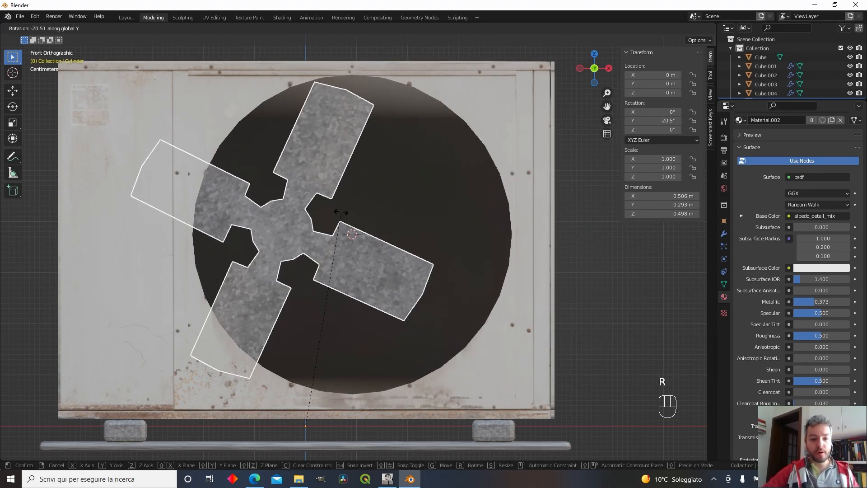
{"action": "right_click", "coordinate": [326, 366]}
Apply all transforms to the fan.
{"action": "middle_click_drag", "start_coordinate": [345, 300], "coordinate": [352, 273], "text": "shift"}
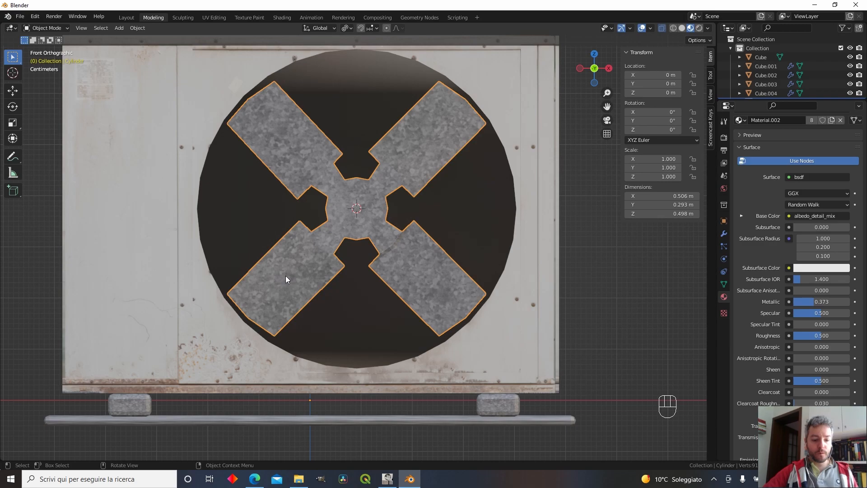
{"action": "key", "text": "ctrl+a"}
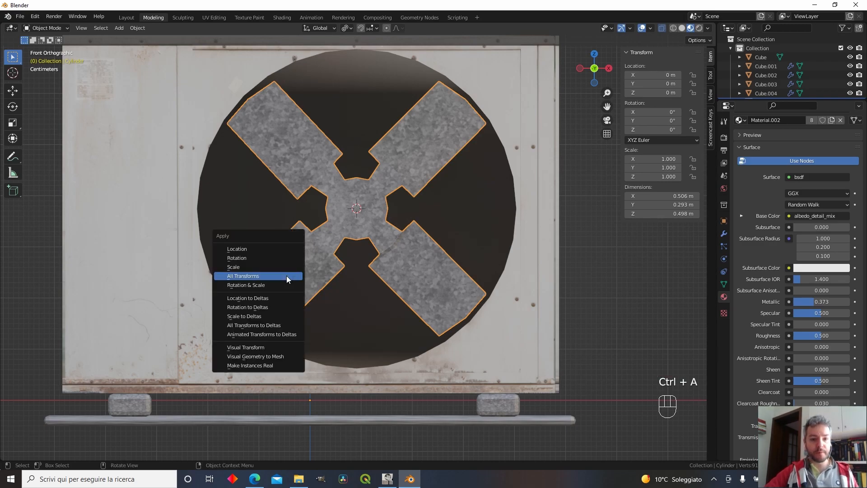
{"action": "left_click", "coordinate": [286, 276]}
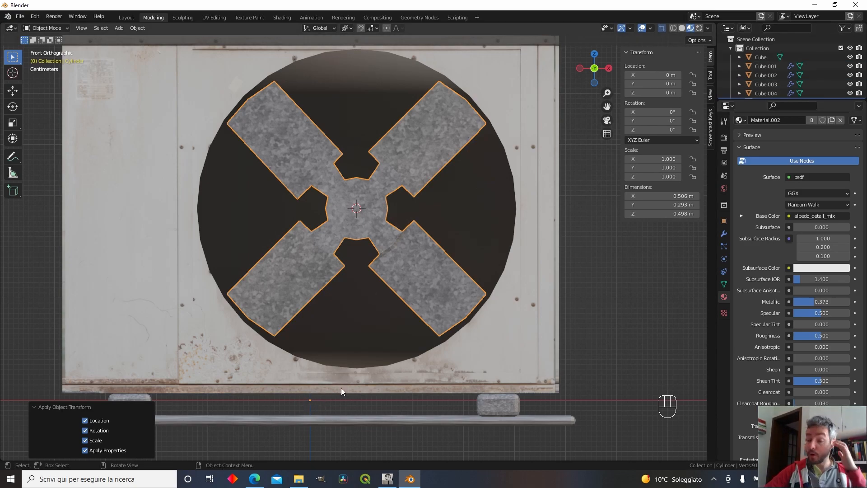
Select the inner edge ring at the fan hub's centre and snap the 3D cursor to the selection.
{"action": "scroll", "coordinate": [375, 221], "scroll_direction": "up", "scroll_amount": 5}
{"action": "scroll", "coordinate": [333, 200], "scroll_direction": "down", "scroll_amount": 4}
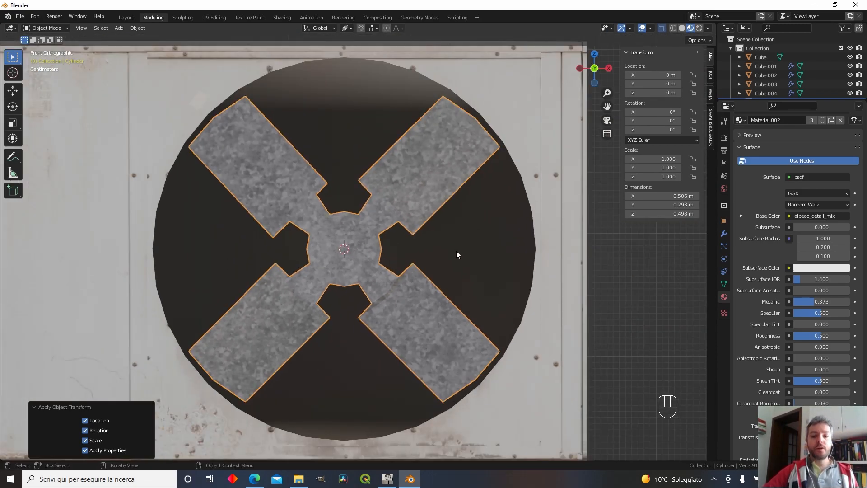
{"action": "left_click", "coordinate": [456, 251]}
{"action": "left_click", "coordinate": [356, 248]}
{"action": "scroll", "coordinate": [350, 250], "scroll_direction": "up", "scroll_amount": 2}
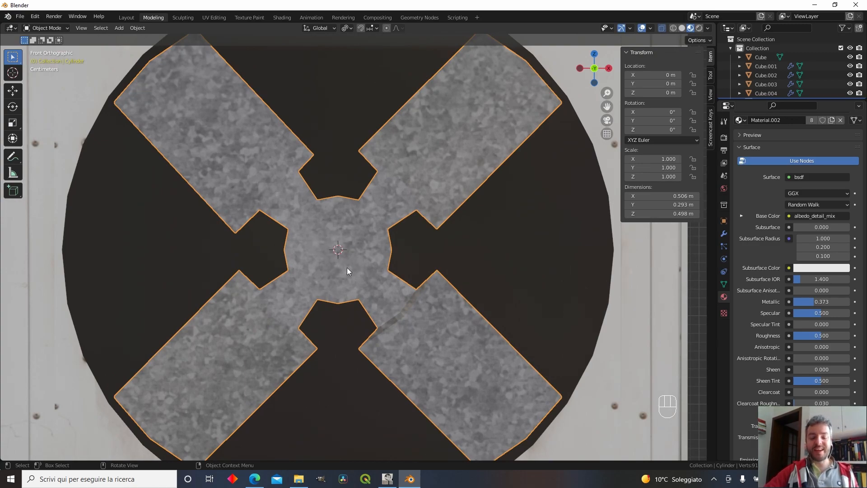
{"action": "key", "text": "Tab"}
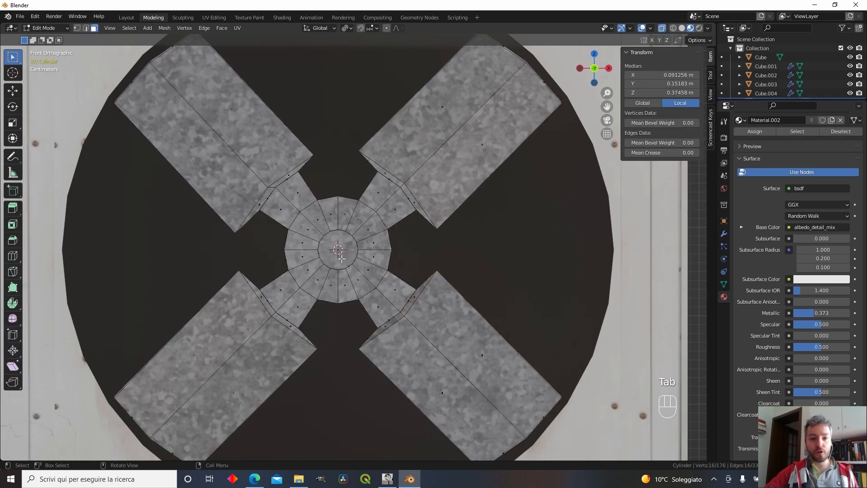
{"action": "left_click", "coordinate": [77, 28]}
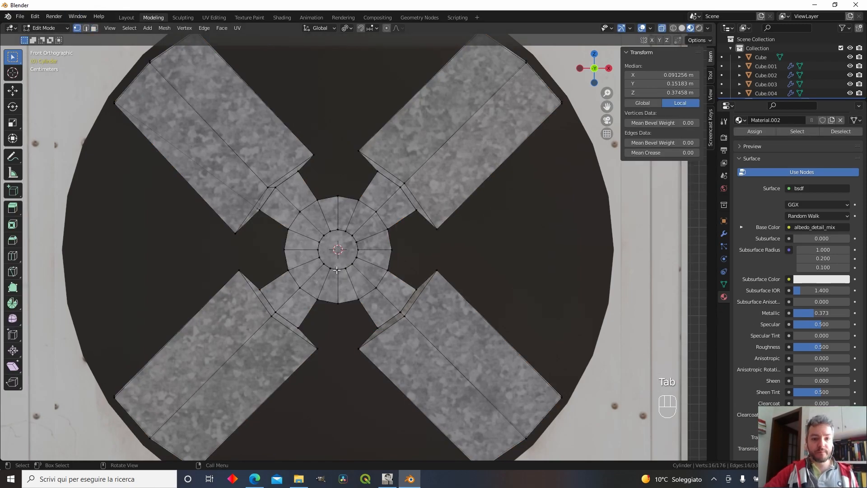
{"action": "left_click", "coordinate": [356, 259], "text": "alt+shift"}
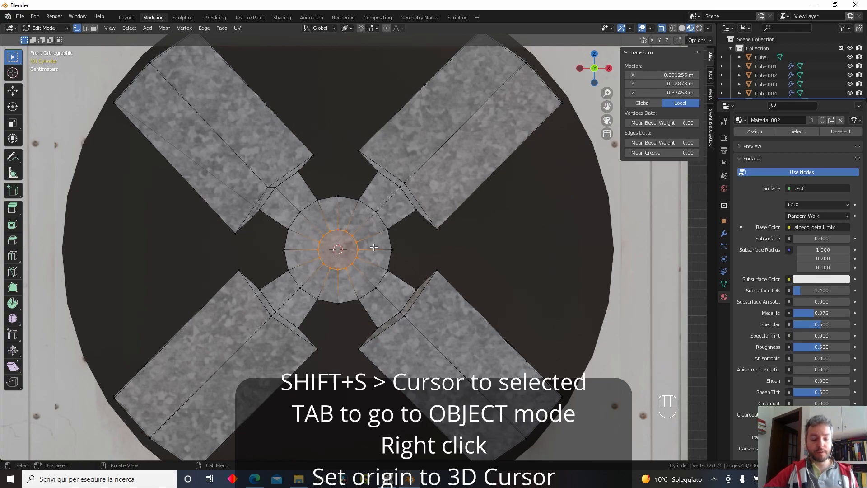
{"action": "key", "text": "shift"}
{"action": "key", "text": "shift+s"}
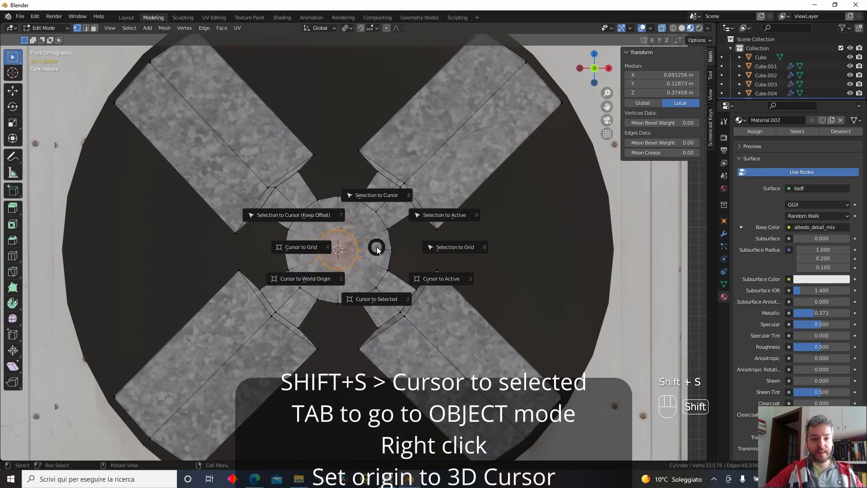
{"action": "left_click", "coordinate": [369, 299]}
Set the fan's origin to the 3D cursor in Object Mode and test its rotation around the new pivot.
{"action": "key", "text": "Tab"}
{"action": "right_click", "coordinate": [350, 251]}
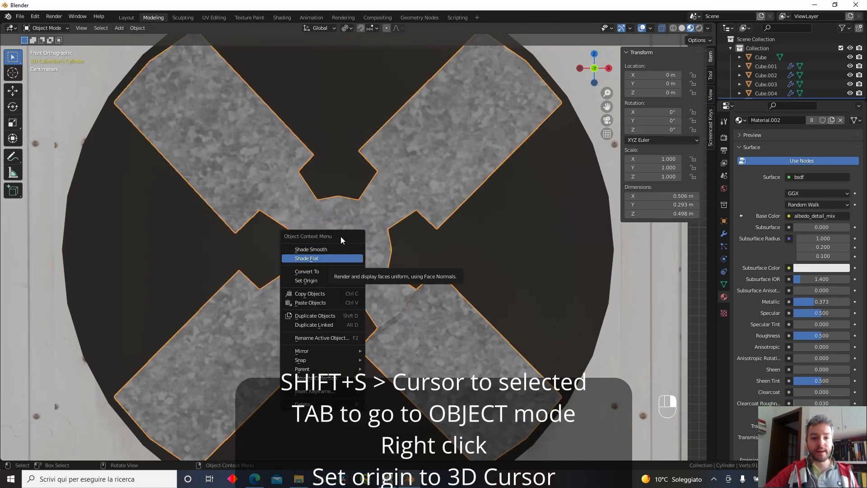
{"action": "mouse_move", "coordinate": [335, 281]}
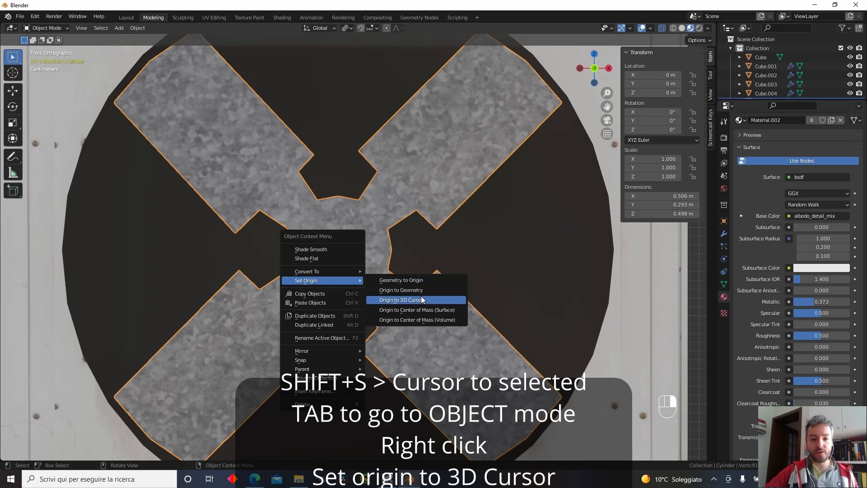
{"action": "left_click", "coordinate": [418, 298]}
{"action": "scroll", "coordinate": [339, 264], "scroll_direction": "down", "scroll_amount": 2}
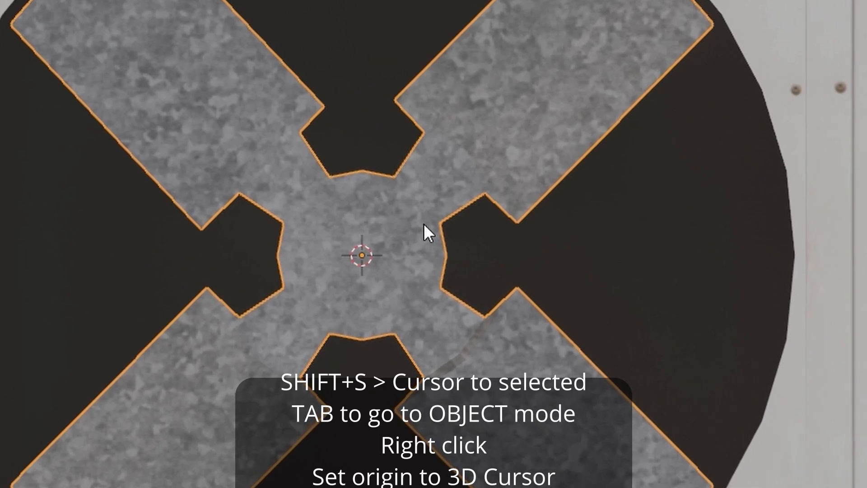
{"action": "key", "text": "r"}
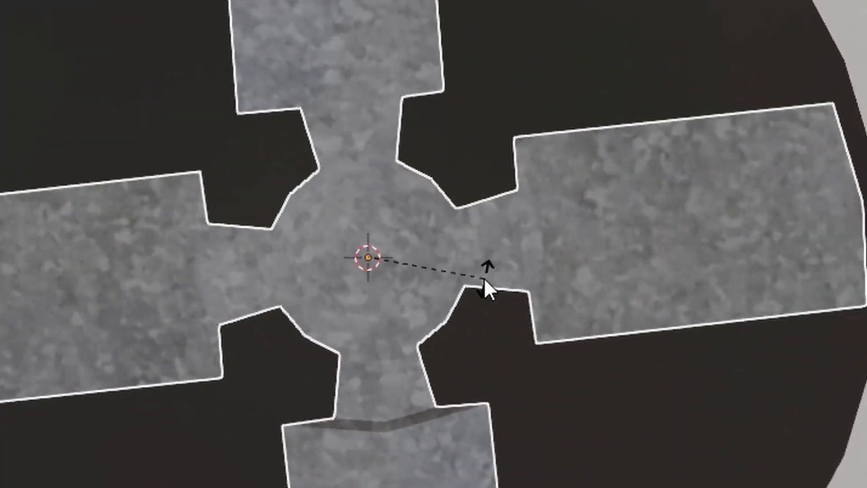
{"action": "left_click", "coordinate": [422, 294]}
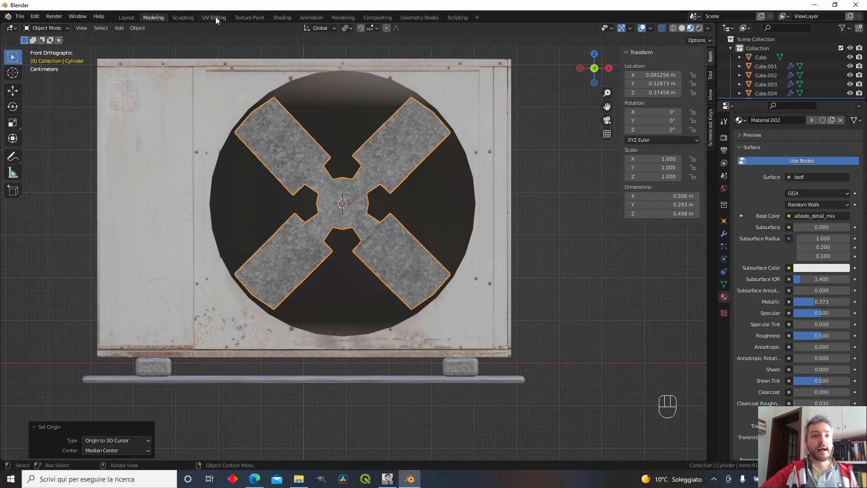
Switch to the Animation workspace, widen the main 3D viewport and show the air conditioner in front view.
{"action": "left_click", "coordinate": [318, 19]}
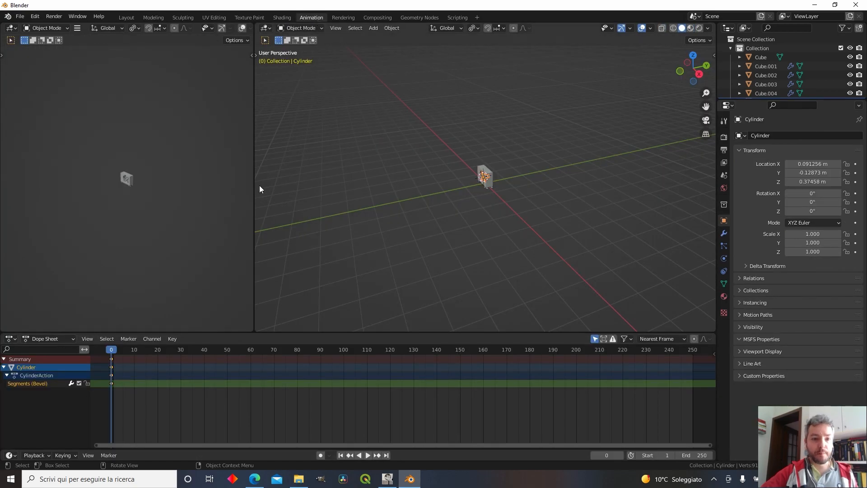
{"action": "left_click_drag", "start_coordinate": [254, 184], "coordinate": [163, 186]}
{"action": "scroll", "coordinate": [482, 190], "scroll_direction": "up", "scroll_amount": 6}
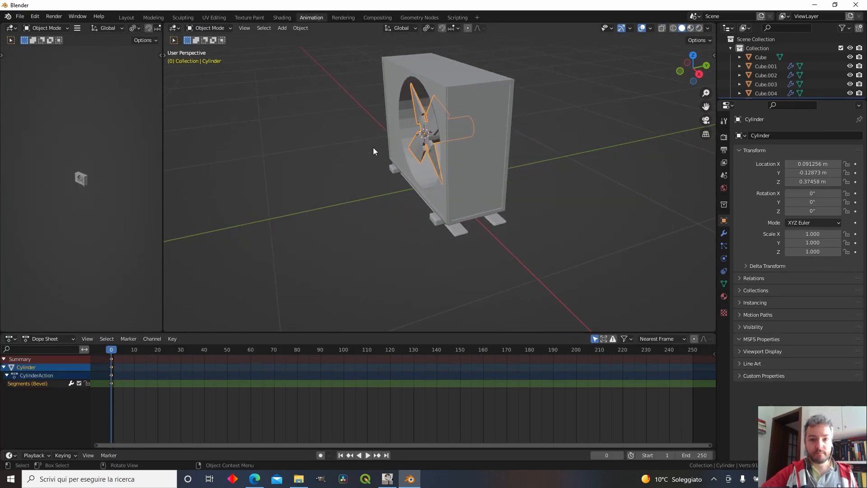
{"action": "middle_click_drag", "start_coordinate": [381, 156], "coordinate": [433, 141]}
{"action": "key", "text": "KP_7"}
{"action": "key", "text": "KP_1"}
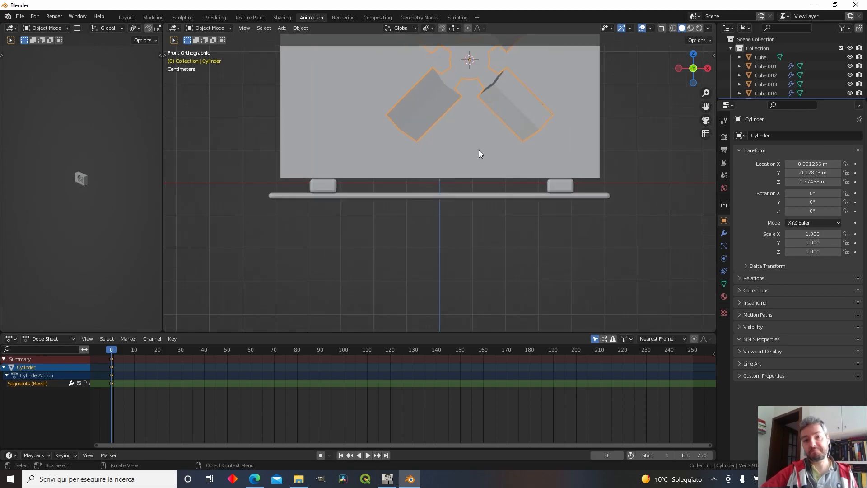
{"action": "key", "text": "KP_3"}
{"action": "key", "text": "KP_1"}
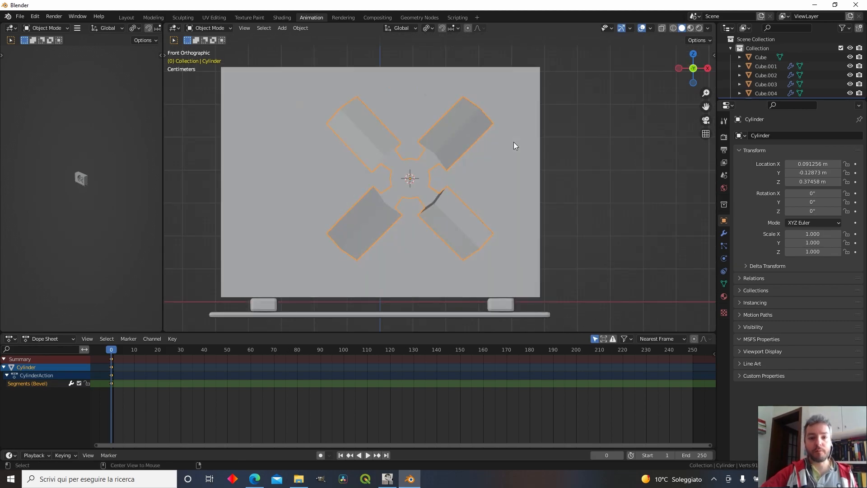
Display the main viewport in Material Preview shading and show the fan's transform values in its sidebar.
{"action": "left_click", "coordinate": [690, 29]}
{"action": "scroll", "coordinate": [457, 178], "scroll_direction": "up", "scroll_amount": 3}
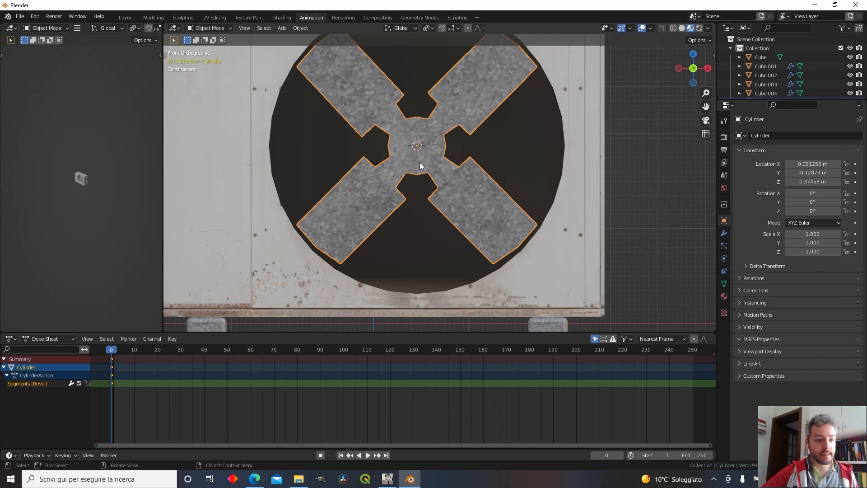
{"action": "scroll", "coordinate": [419, 160], "scroll_direction": "up", "scroll_amount": 2}
{"action": "scroll", "coordinate": [418, 136], "scroll_direction": "up", "scroll_amount": 2}
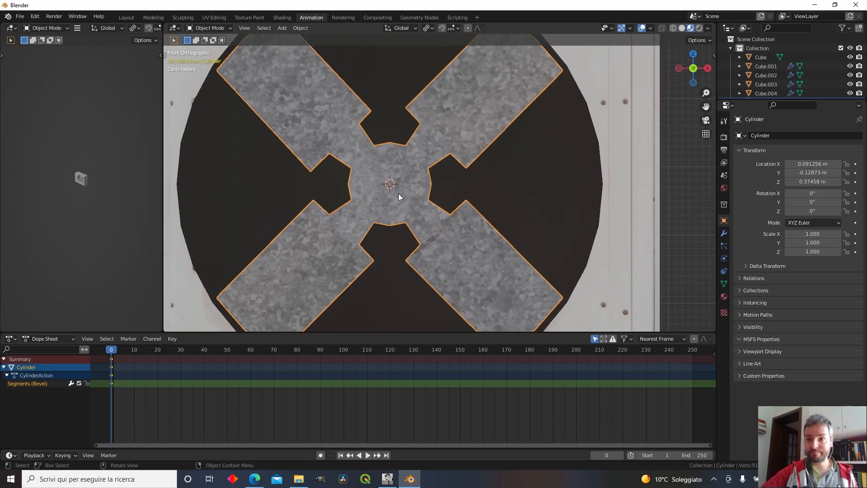
{"action": "key", "text": "n"}
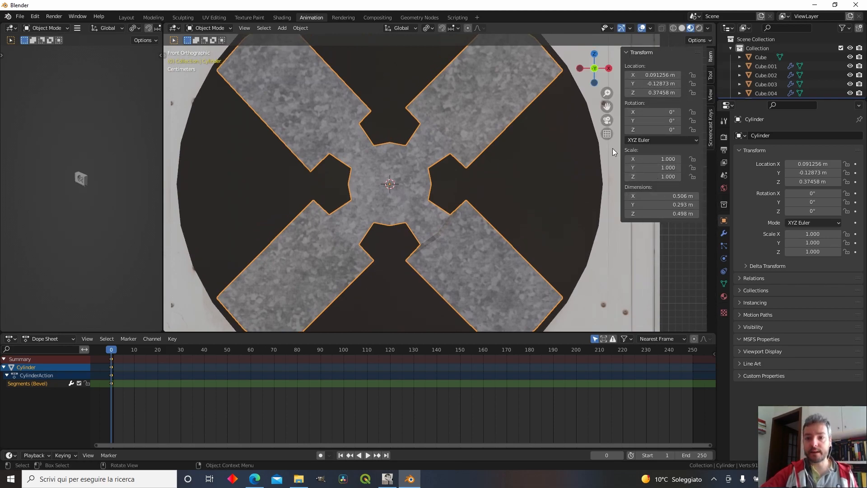
{"action": "scroll", "coordinate": [426, 184], "scroll_direction": "down", "scroll_amount": 3}
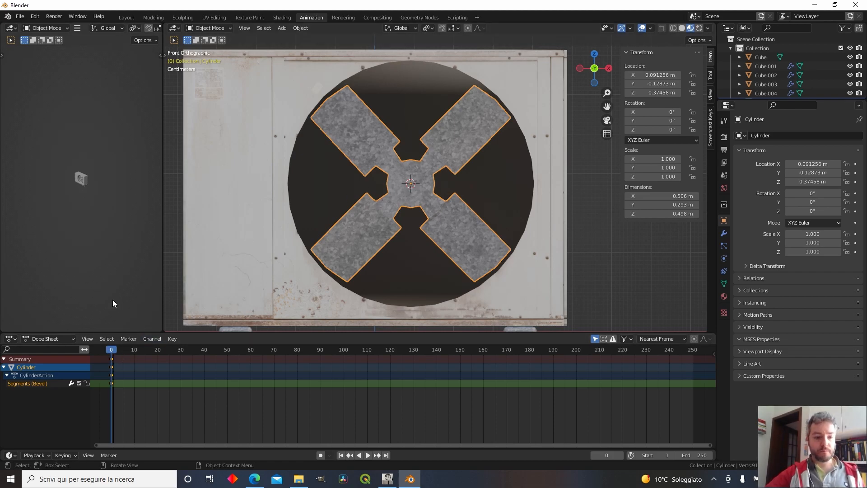
Delete the fan's Bevel Segments keyframe at frame 0 and insert a rotation keyframe there.
{"action": "mouse_move", "coordinate": [111, 355]}
{"action": "left_mouse_down"}
{"action": "mouse_move", "coordinate": [128, 355]}
{"action": "mouse_move", "coordinate": [106, 355]}
{"action": "left_mouse_up"}
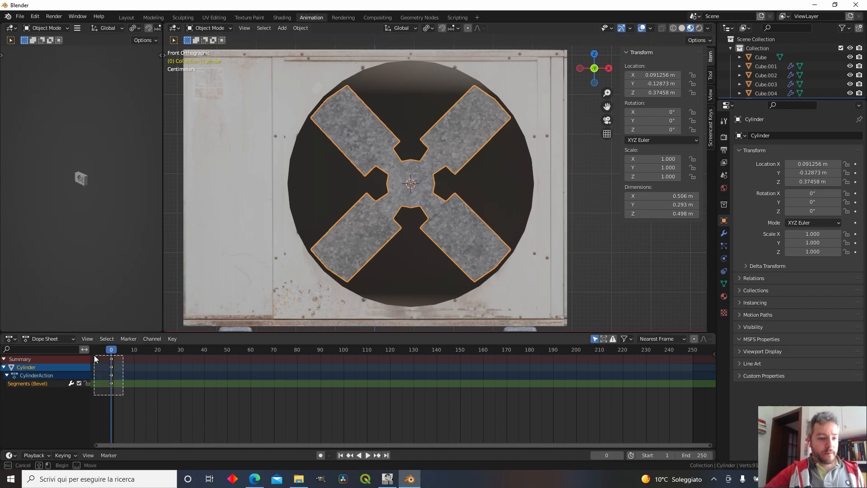
{"action": "key", "text": "Delete"}
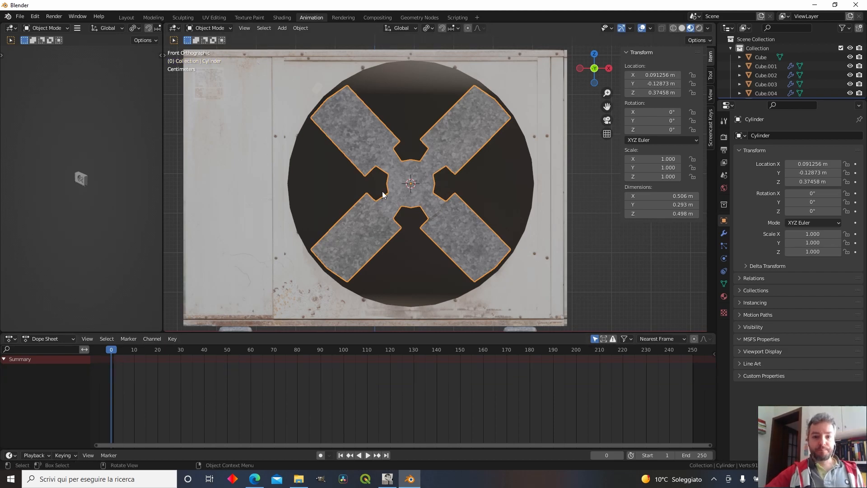
{"action": "key", "text": "i"}
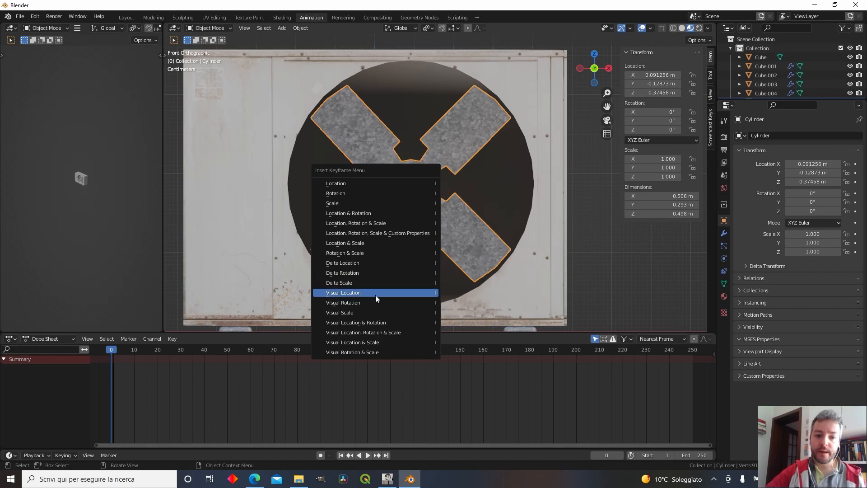
{"action": "left_click", "coordinate": [389, 195]}
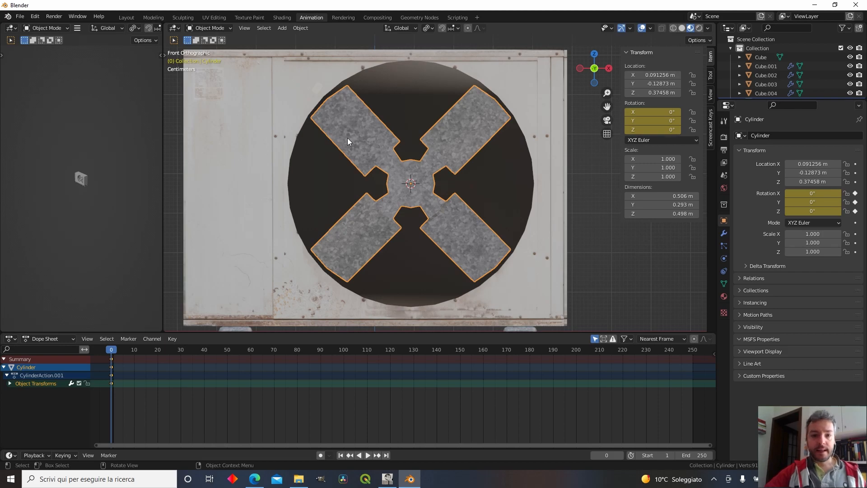
Play the timeline briefly and return the playhead to frame 0.
{"action": "key", "text": "space"}
{"action": "left_click", "coordinate": [111, 352]}
{"action": "key", "text": "space"}
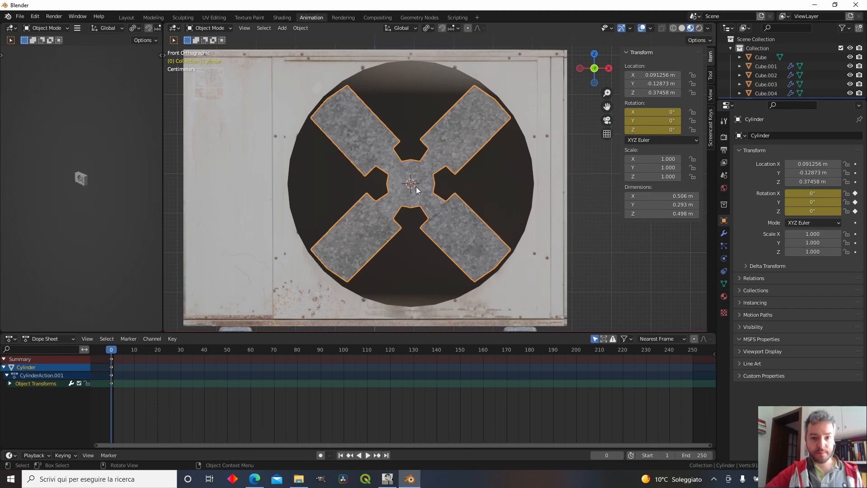
At frame 60, set the fan's Y rotation to 359° and insert a rotation keyframe.
{"action": "left_click_drag", "start_coordinate": [112, 353], "coordinate": [251, 352]}
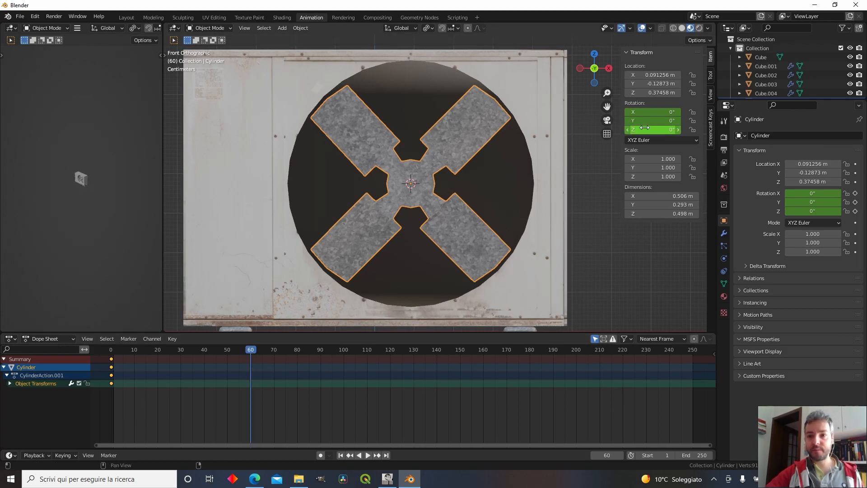
{"action": "key", "text": "r"}
{"action": "key", "text": "y"}
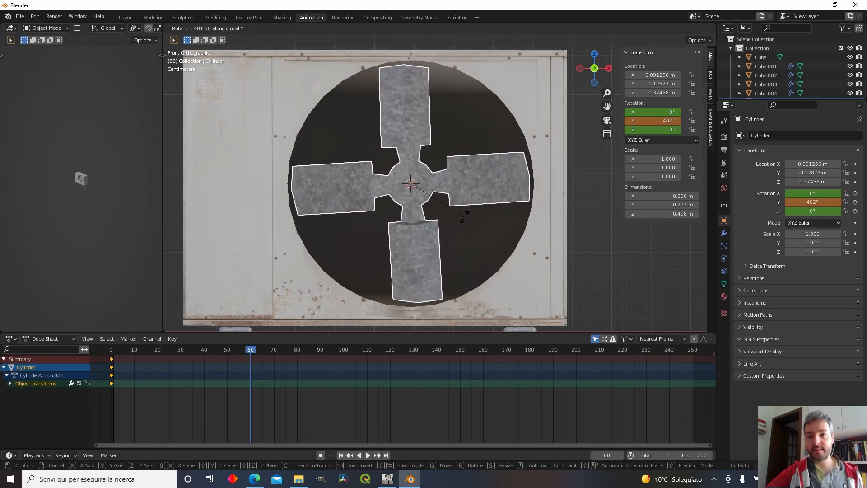
{"action": "left_click", "coordinate": [605, 131]}
{"action": "mouse_move", "coordinate": [653, 121]}
{"action": "left_mouse_down"}
{"action": "mouse_move", "coordinate": [590, 121]}
{"action": "mouse_move", "coordinate": [647, 120]}
{"action": "left_mouse_up"}
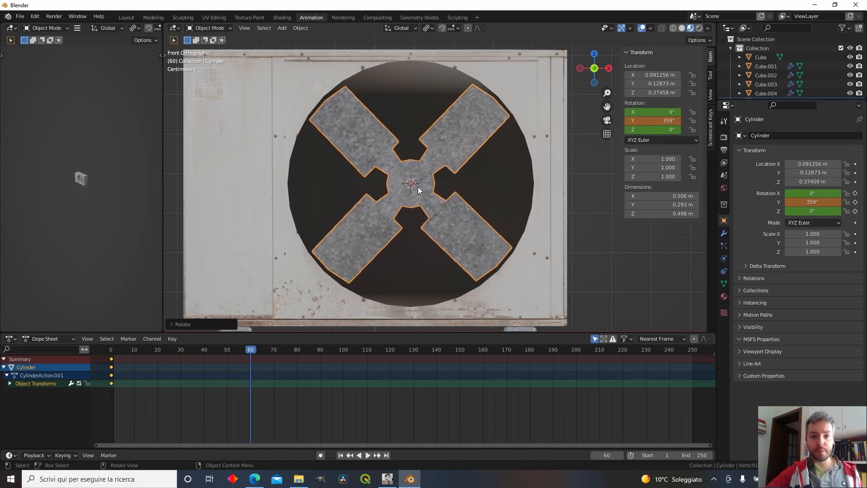
{"action": "key", "text": "i"}
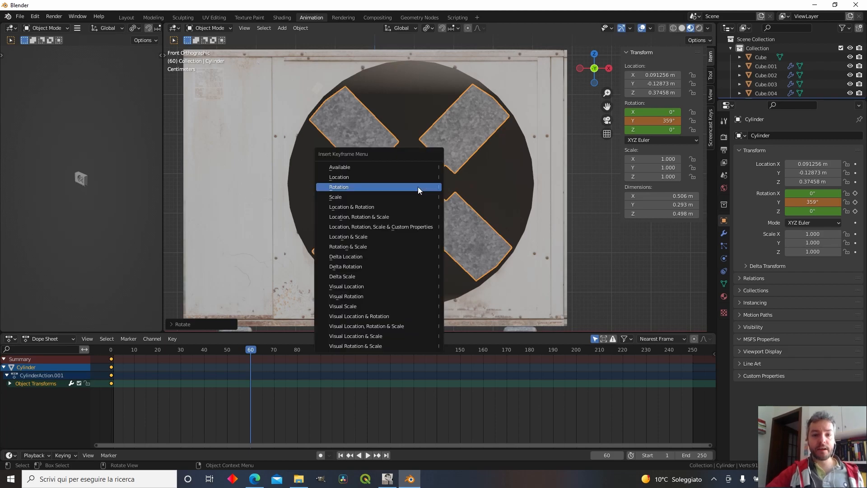
{"action": "left_click", "coordinate": [418, 188]}
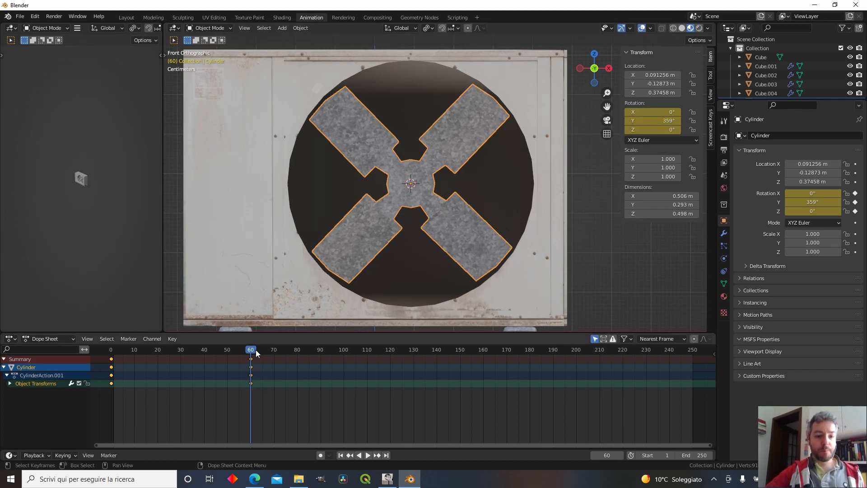
Compare the rotation keyframes at frames 0 and 60, and play the animation to check the fan's spin.
{"action": "key", "text": "Down"}
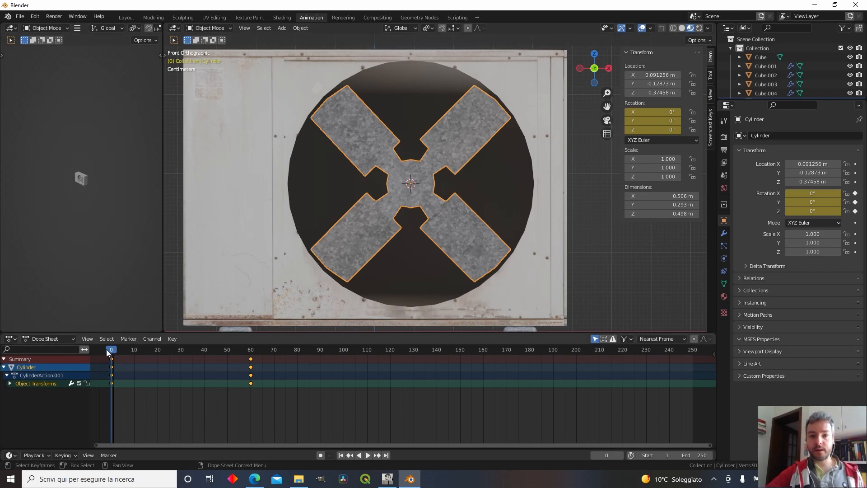
{"action": "left_click_drag", "start_coordinate": [105, 351], "coordinate": [251, 354]}
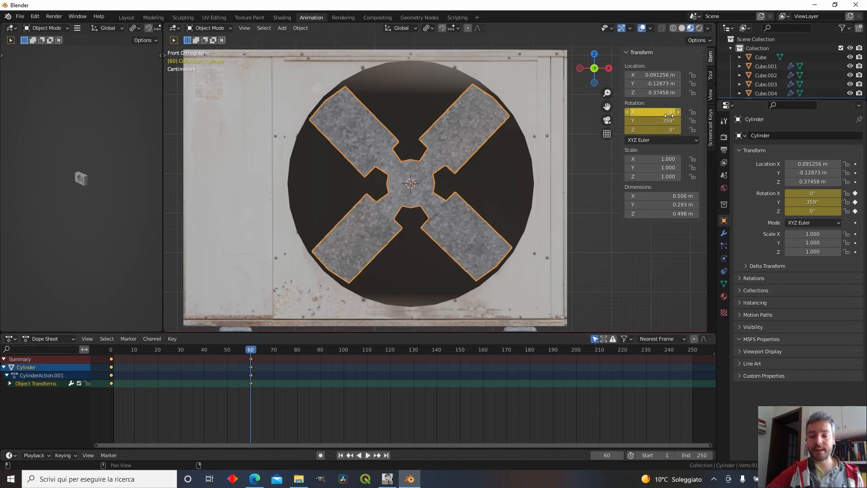
{"action": "left_click_drag", "start_coordinate": [253, 353], "coordinate": [112, 351]}
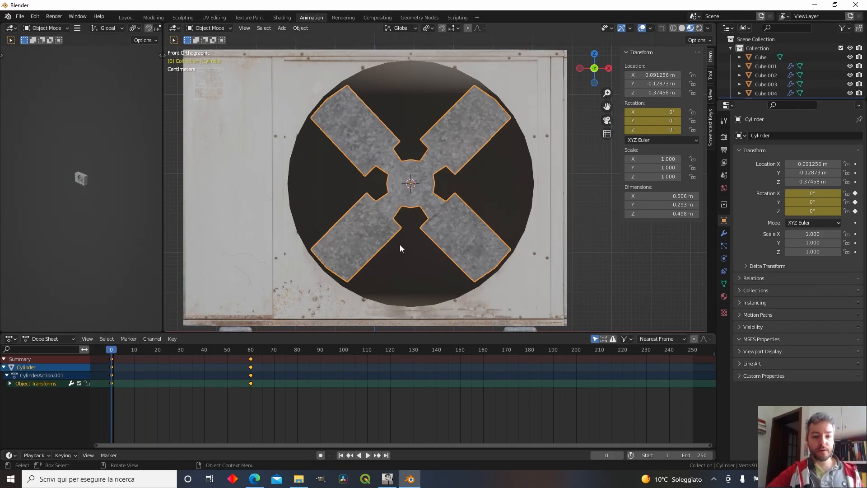
{"action": "key", "text": "space"}
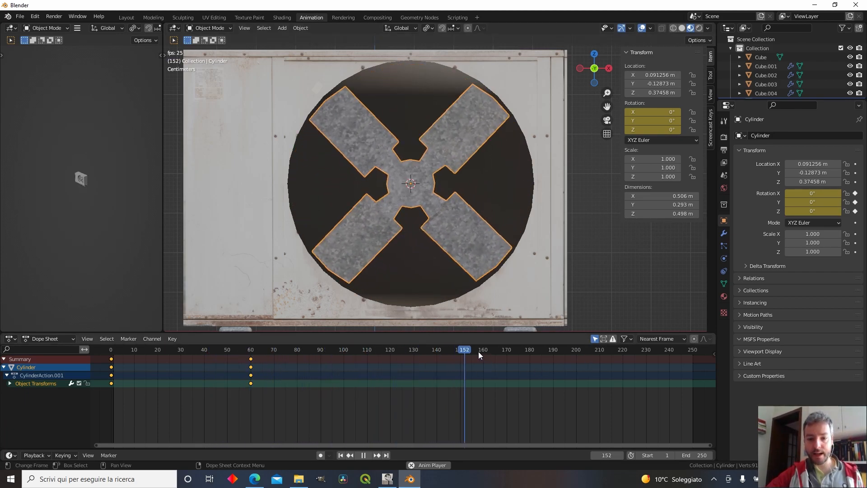
{"action": "key", "text": "space"}
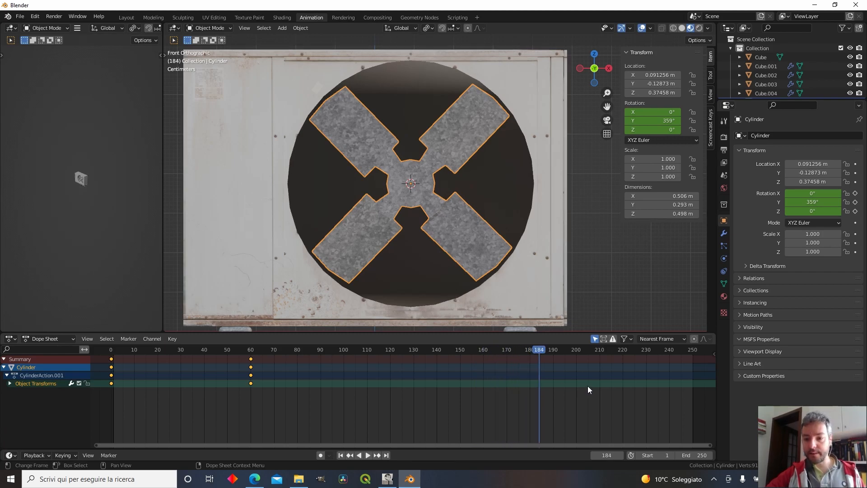
Set the animation's end frame to 60 and play the looped fan rotation from the start.
{"action": "left_click", "coordinate": [695, 455]}
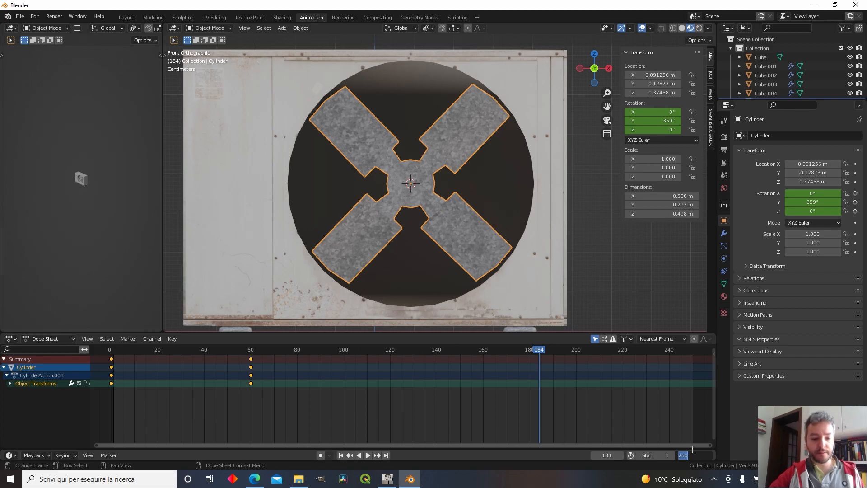
{"action": "type", "text": "60"}
{"action": "key", "text": "Return"}
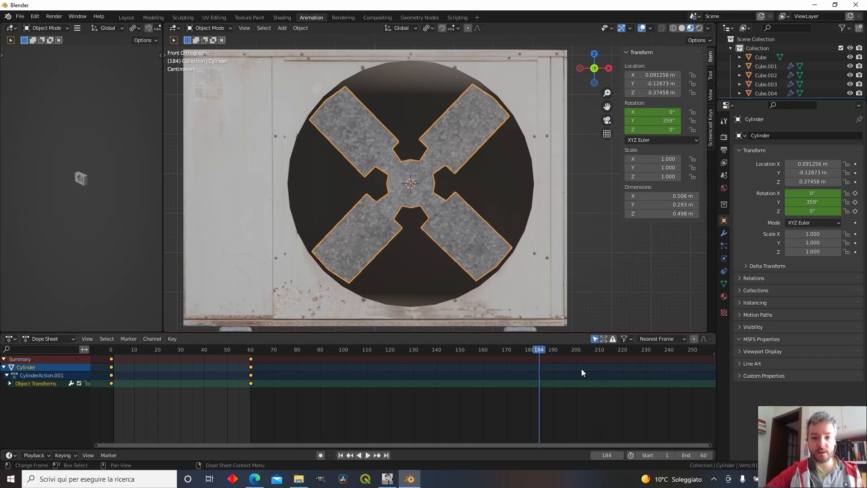
{"action": "left_click_drag", "start_coordinate": [528, 349], "coordinate": [139, 347]}
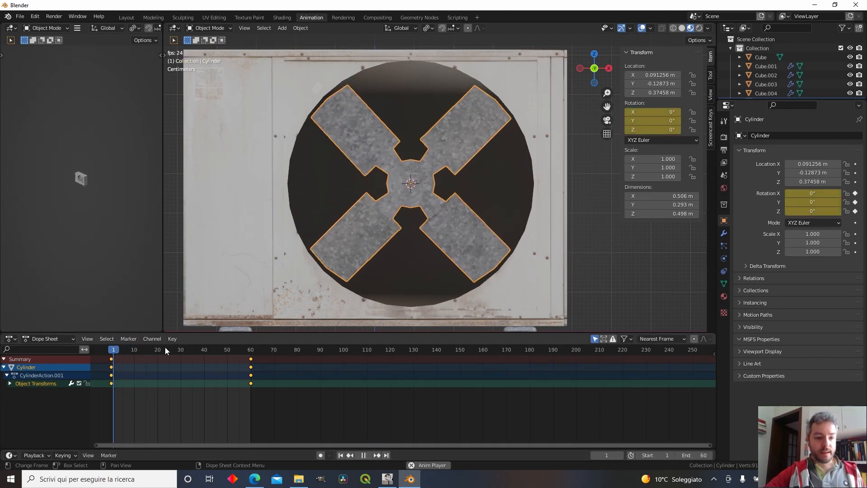
{"action": "key", "text": "space"}
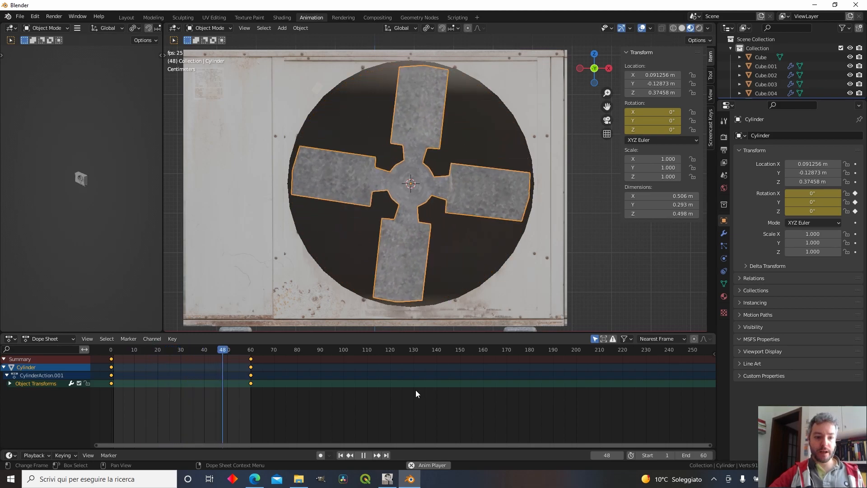
{"action": "key", "text": "space"}
Change the interpolation of the fan's rotation keyframe at frame 0 to Linear.
{"action": "left_click_drag", "start_coordinate": [237, 351], "coordinate": [110, 352]}
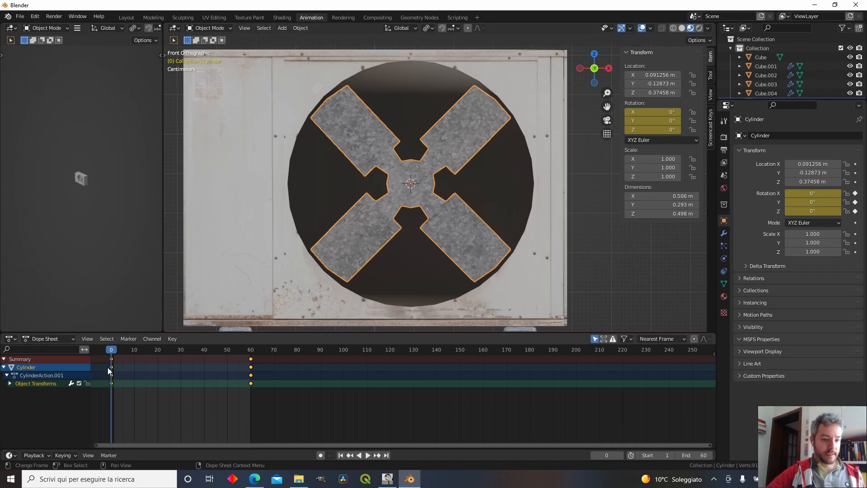
{"action": "left_click", "coordinate": [110, 367]}
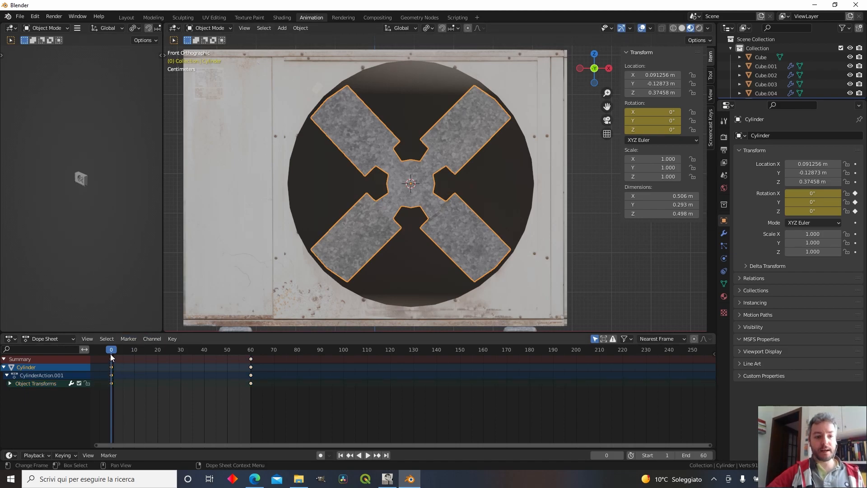
{"action": "mouse_move", "coordinate": [112, 353]}
{"action": "left_mouse_down"}
{"action": "mouse_move", "coordinate": [252, 354]}
{"action": "mouse_move", "coordinate": [106, 351]}
{"action": "mouse_move", "coordinate": [110, 360]}
{"action": "left_mouse_up"}
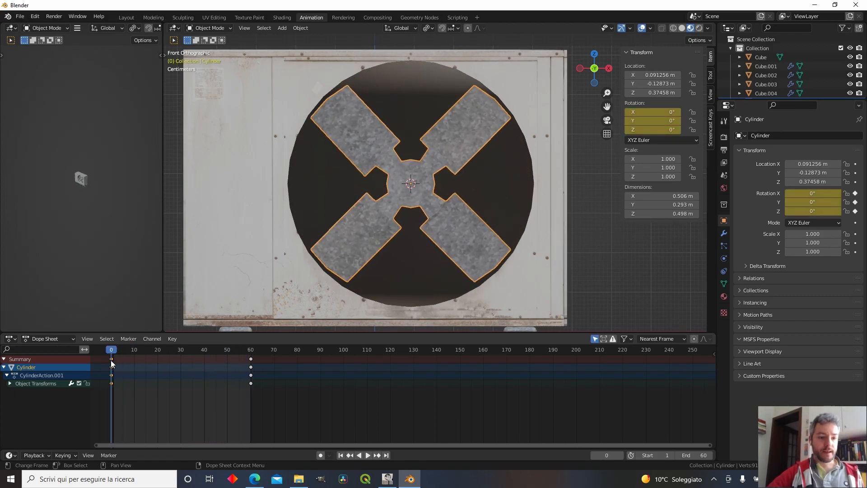
{"action": "right_click", "coordinate": [111, 359]}
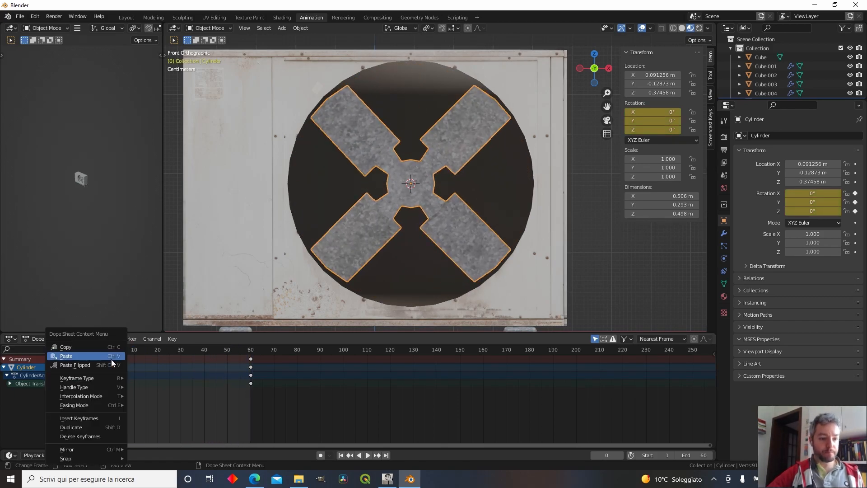
{"action": "mouse_move", "coordinate": [109, 397]}
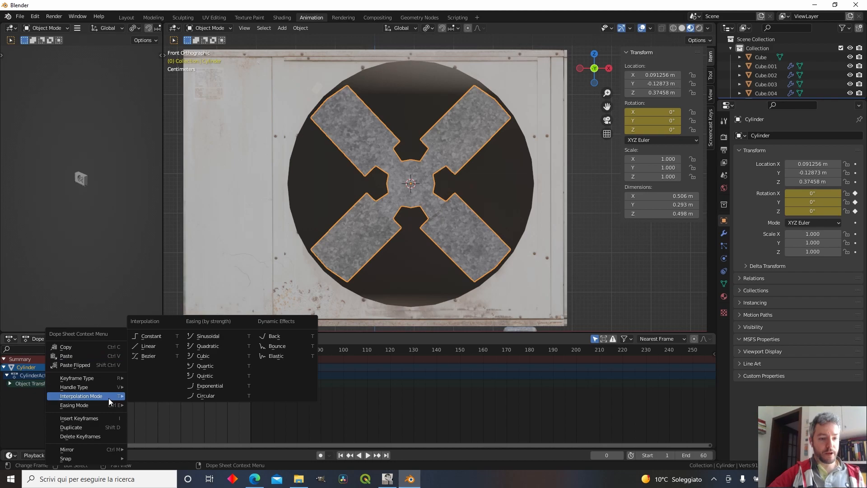
{"action": "left_click", "coordinate": [150, 358]}
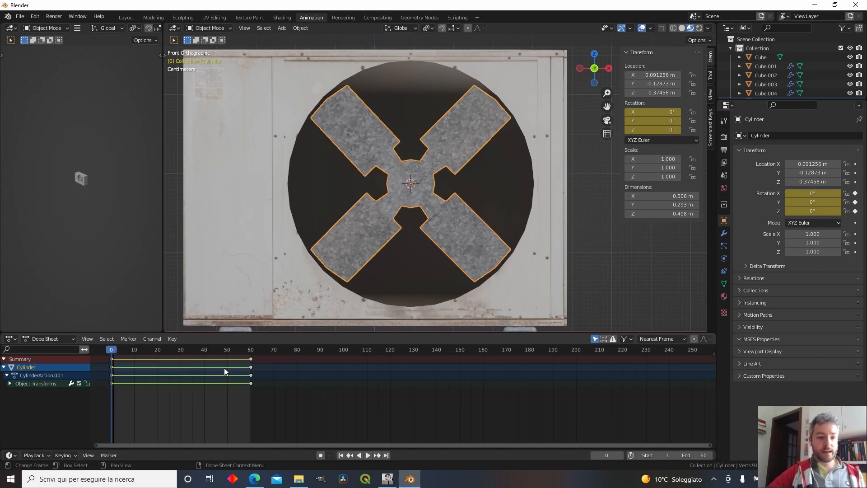
Play the animation to check the fan's constant-speed spin and return the playhead to frame 0.
{"action": "key", "text": "space"}
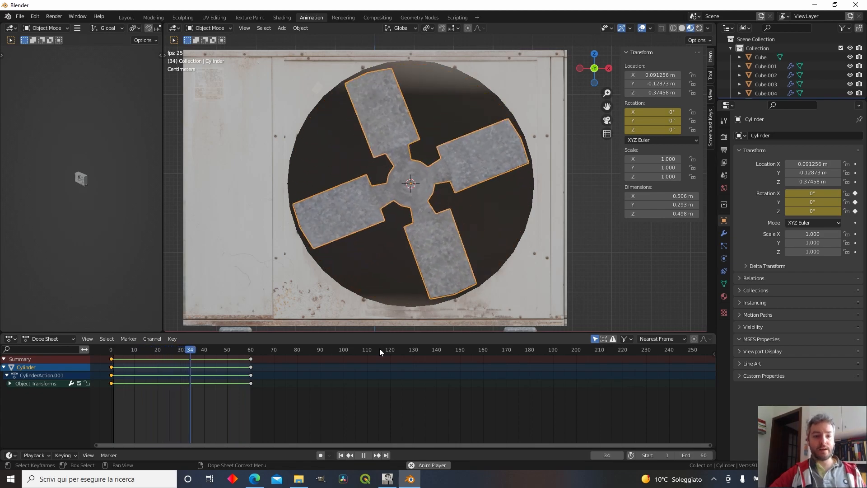
{"action": "key", "text": "space"}
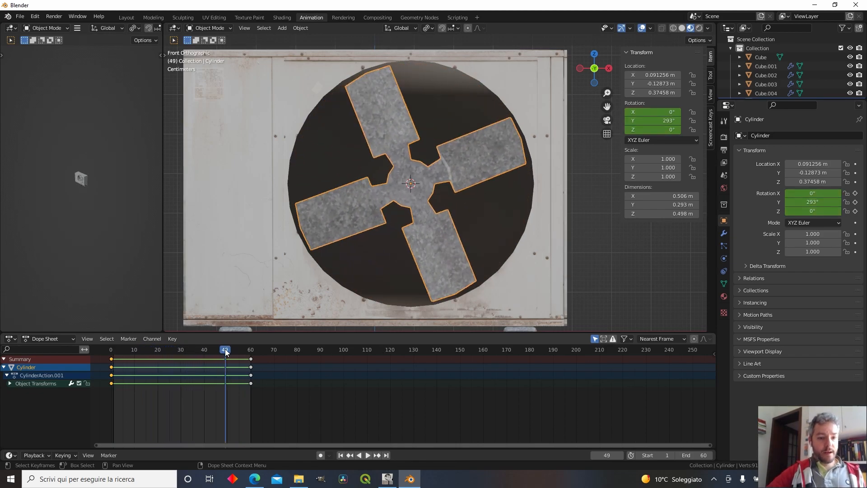
{"action": "left_click_drag", "start_coordinate": [226, 352], "coordinate": [98, 346]}
Enlarge the outliner and rename the fan's Cylinder object to airCon_fan.
{"action": "left_click_drag", "start_coordinate": [777, 98], "coordinate": [777, 168]}
{"action": "left_click", "coordinate": [739, 102]}
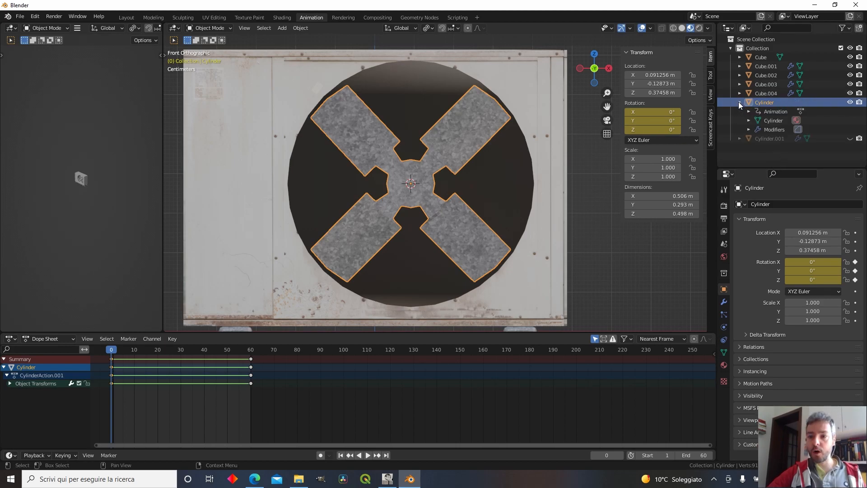
{"action": "double_click", "coordinate": [777, 103]}
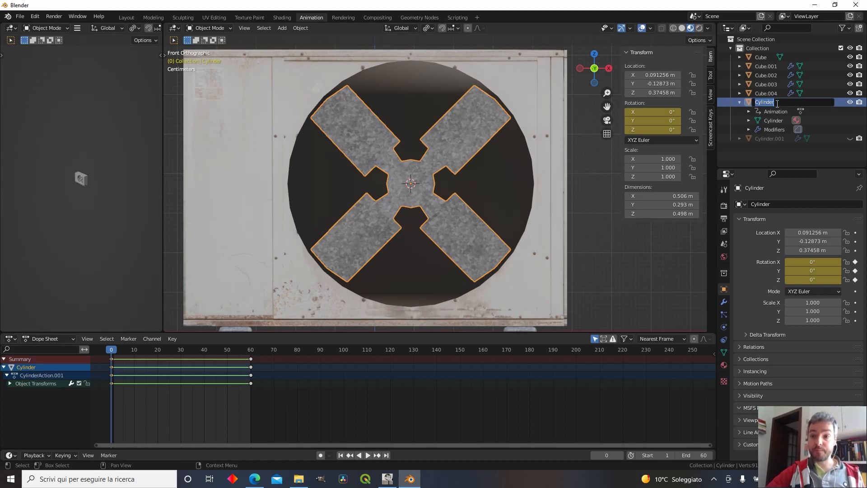
{"action": "key", "text": "BackSpace"}
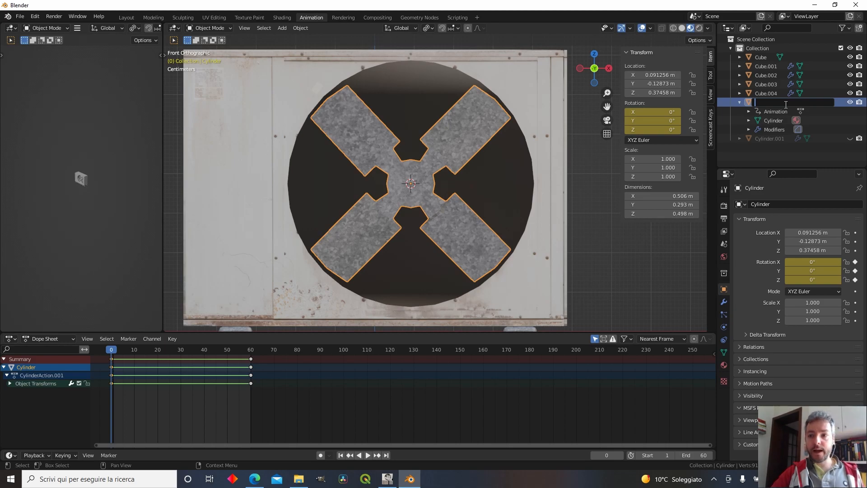
{"action": "key", "text": "Escape"}
{"action": "double_click", "coordinate": [779, 102]}
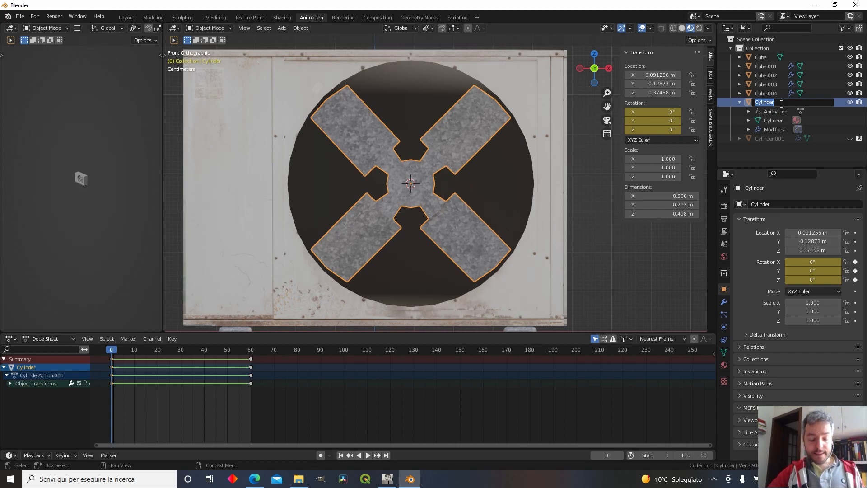
{"action": "type", "text": "airc"}
{"action": "type", "text": "Con_fan"}
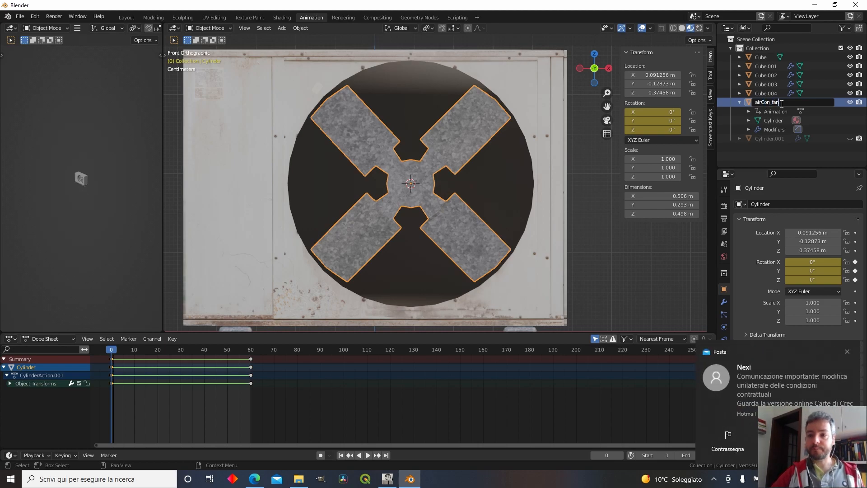
{"action": "key", "text": "Return"}
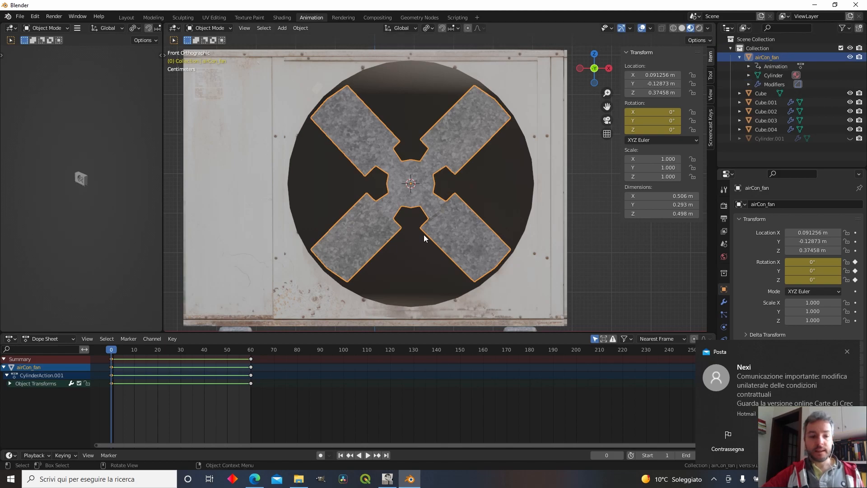
Rename the fan's action CylinderAction.001 to airCon_fan.
{"action": "left_click", "coordinate": [749, 66]}
{"action": "double_click", "coordinate": [790, 75]}
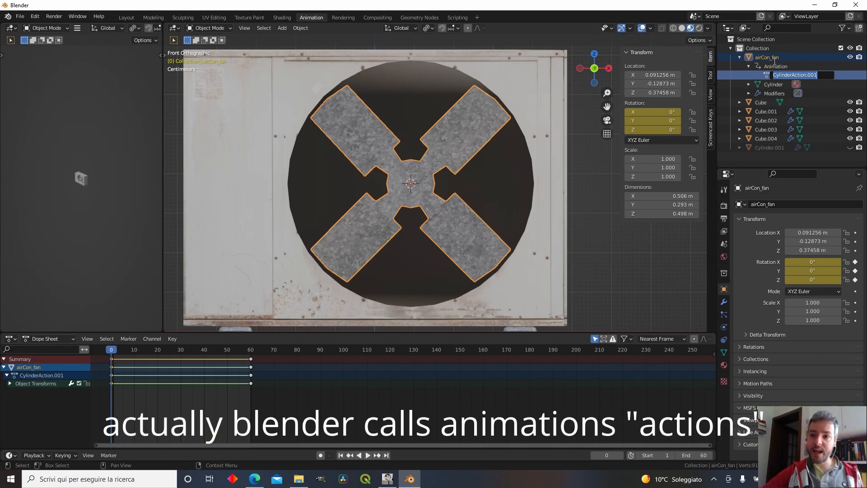
{"action": "type", "text": "airCpn"}
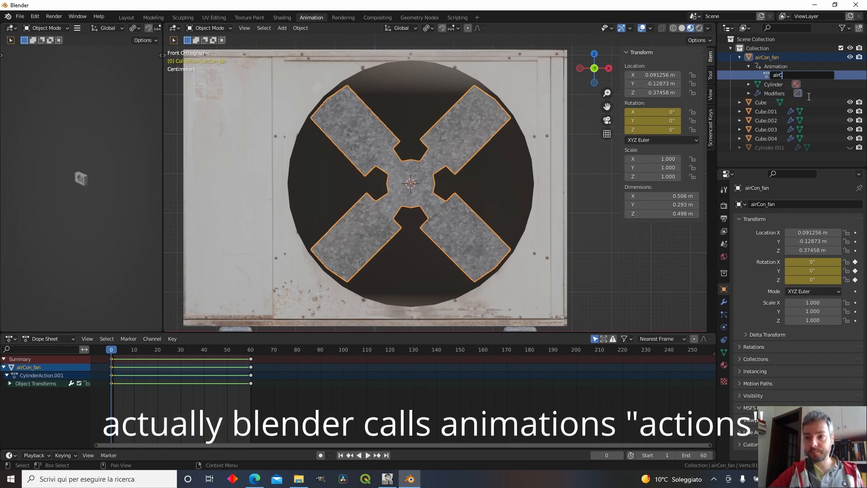
{"action": "key", "text": "BackSpace"}
{"action": "key", "text": "BackSpace"}
{"action": "type", "text": "on_"}
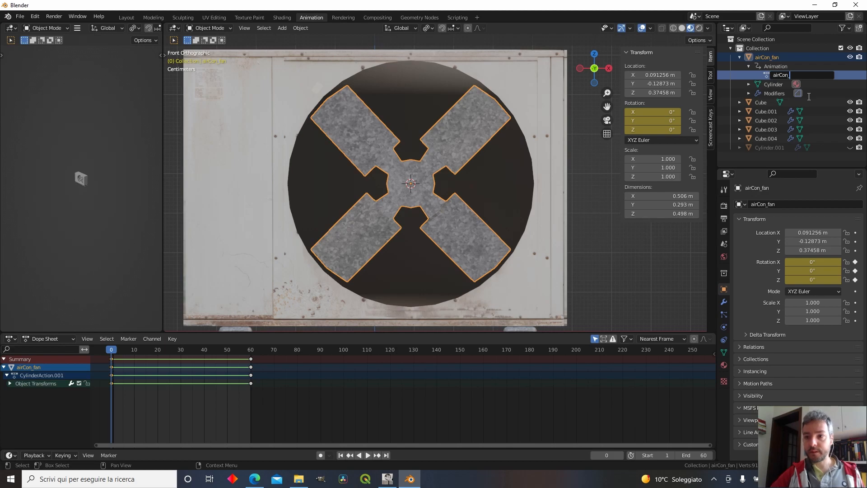
{"action": "type", "text": "fan"}
{"action": "key", "text": "Return"}
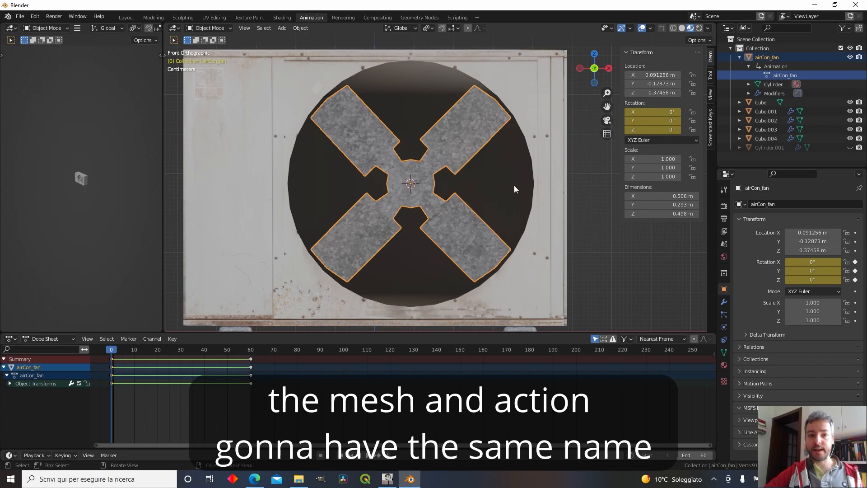
Replay the fan's rotation and reset the playhead to frame 0.
{"action": "key", "text": "space"}
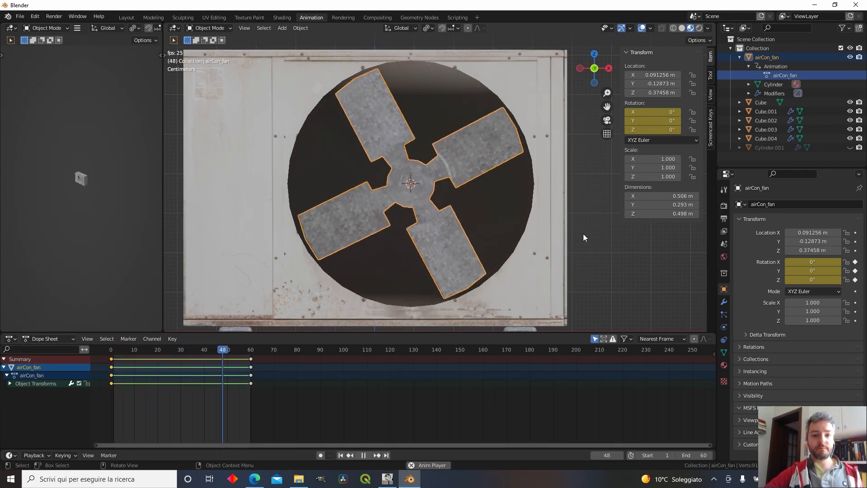
{"action": "key", "text": "space"}
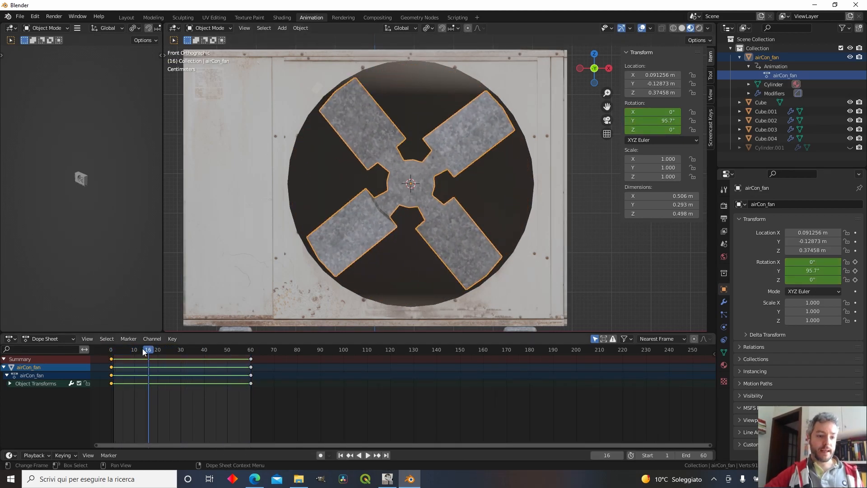
{"action": "left_click", "coordinate": [113, 353]}
{"action": "left_click_drag", "start_coordinate": [113, 355], "coordinate": [93, 357]}
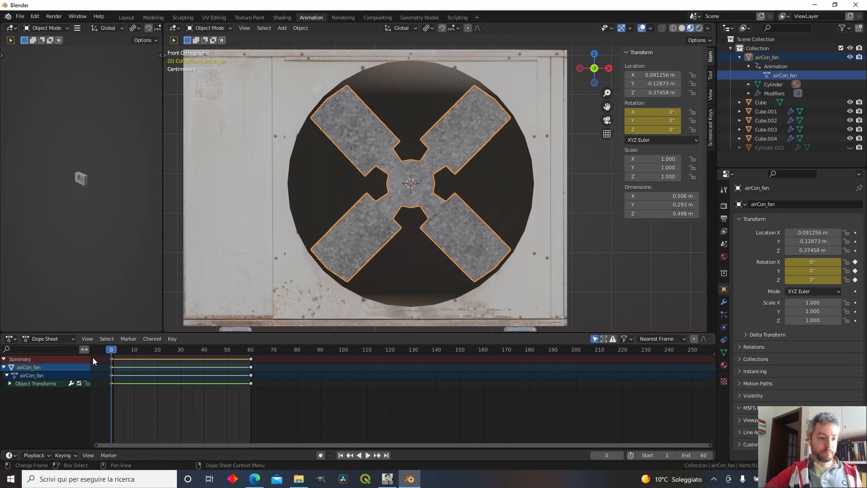
Switch the Dope Sheet to Action Editor mode and push the airCon_fan action down onto an NLA track.
{"action": "left_click", "coordinate": [10, 339]}
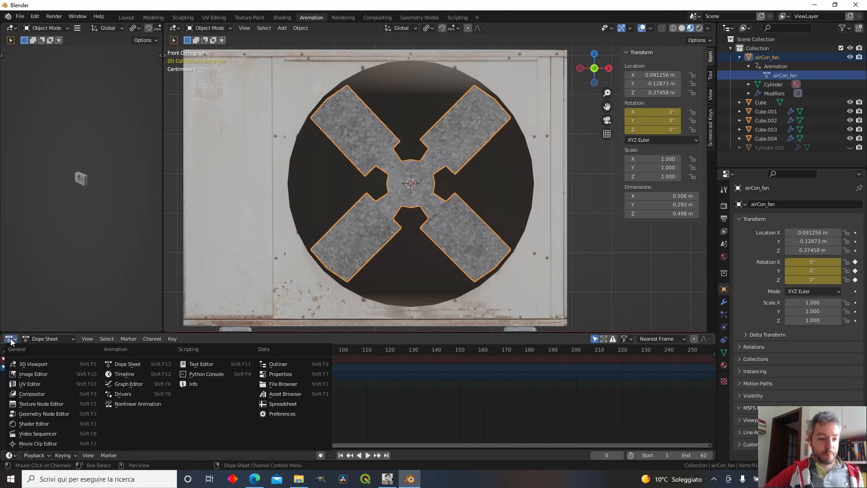
{"action": "left_click", "coordinate": [44, 340]}
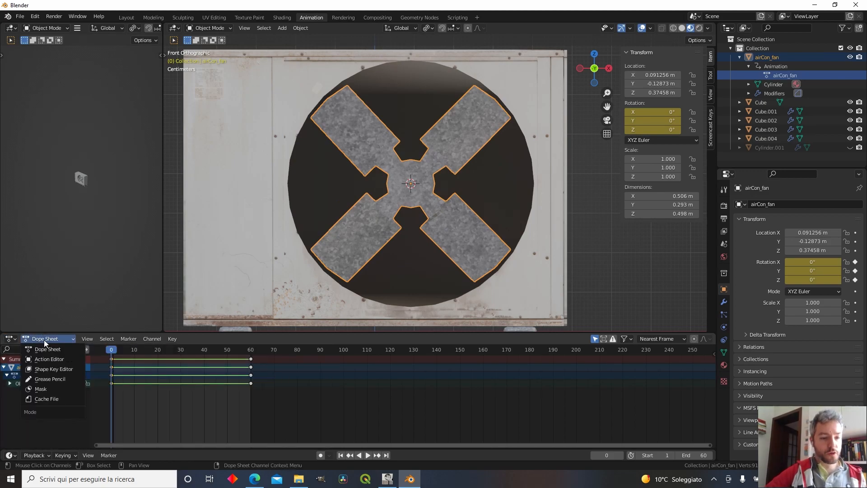
{"action": "left_click", "coordinate": [58, 360]}
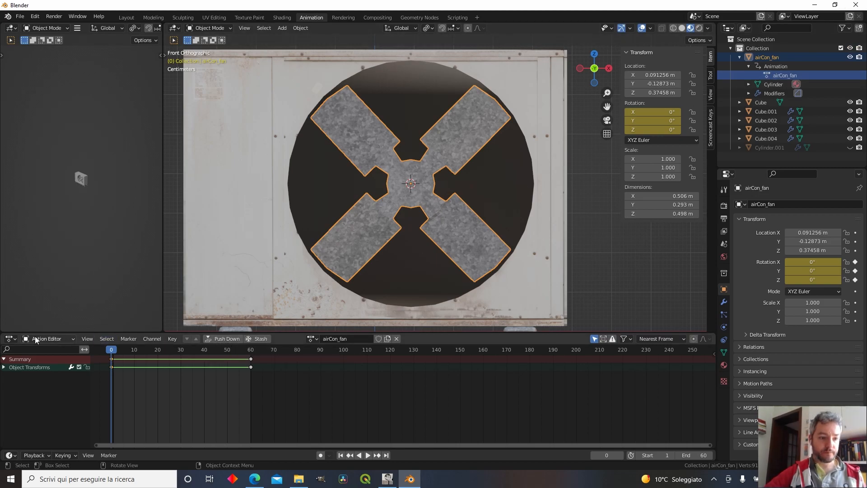
{"action": "left_click", "coordinate": [10, 339]}
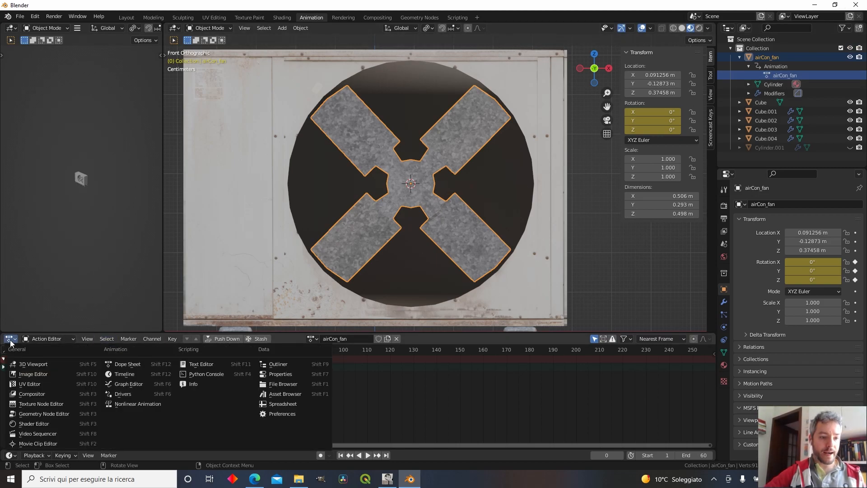
{"action": "left_click", "coordinate": [134, 365]}
{"action": "left_click", "coordinate": [40, 341]}
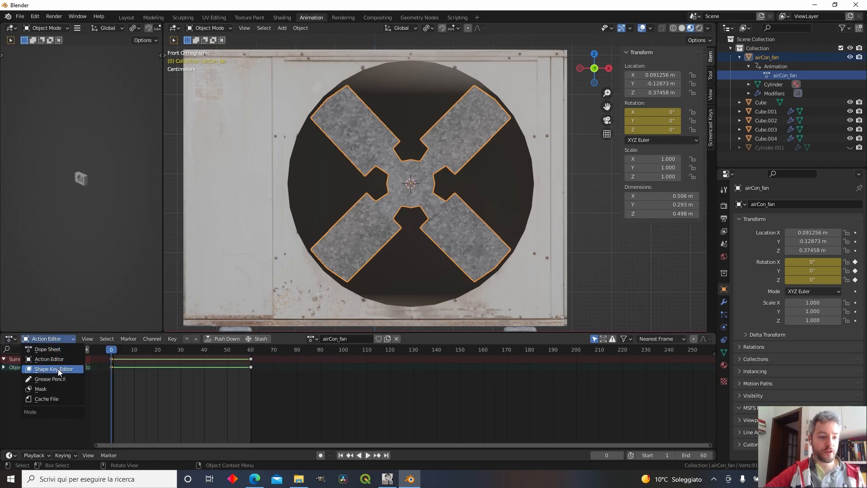
{"action": "left_click", "coordinate": [62, 355]}
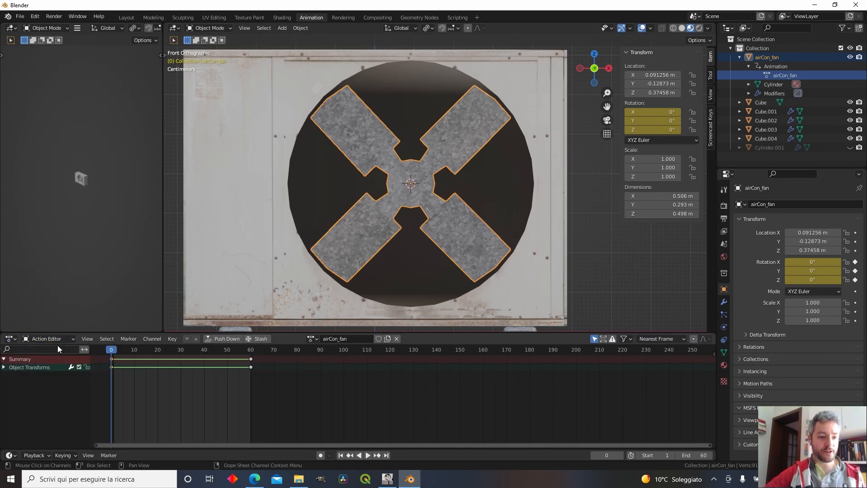
{"action": "left_click", "coordinate": [219, 338]}
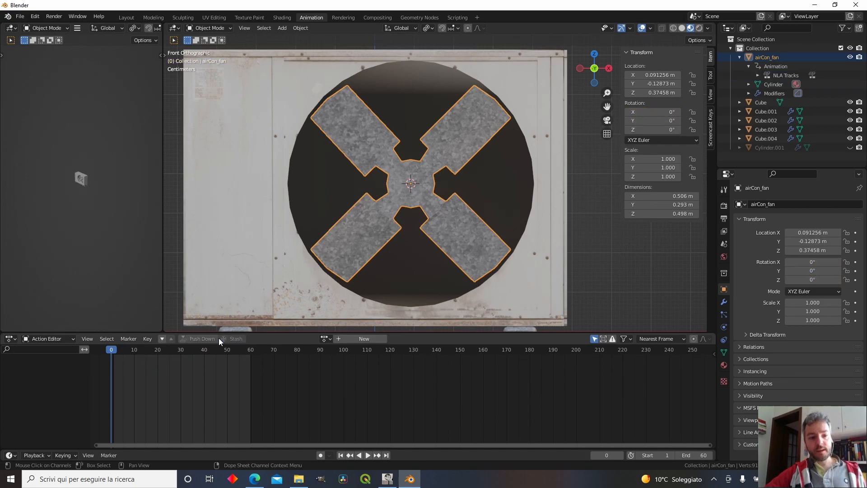
In the Nonlinear Animation editor, rename the fan's NLA track to airCon_fan and play the animation.
{"action": "left_click", "coordinate": [10, 340]}
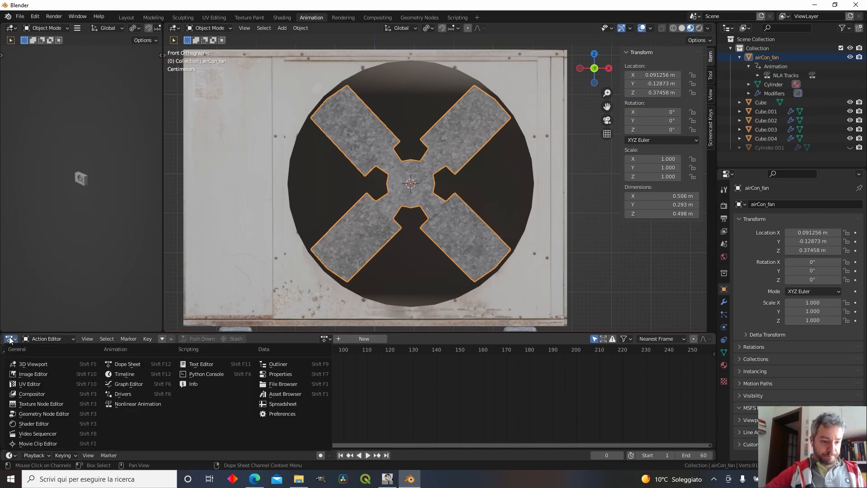
{"action": "left_click", "coordinate": [136, 404]}
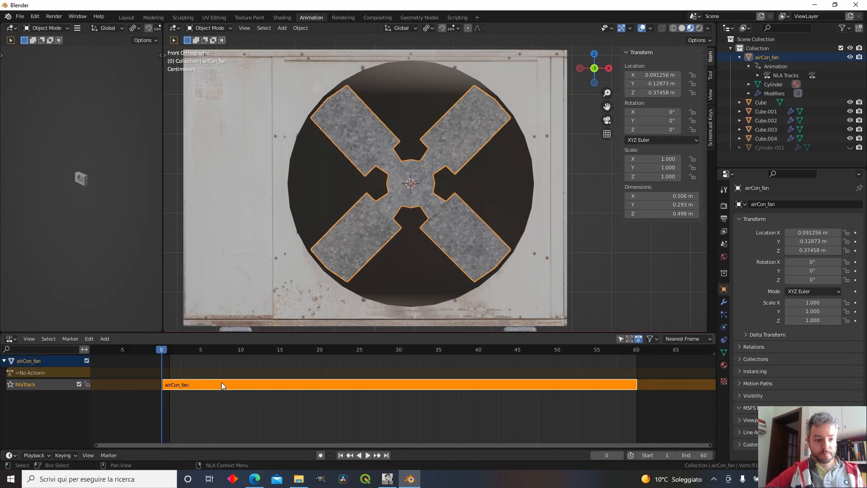
{"action": "double_click", "coordinate": [39, 384]}
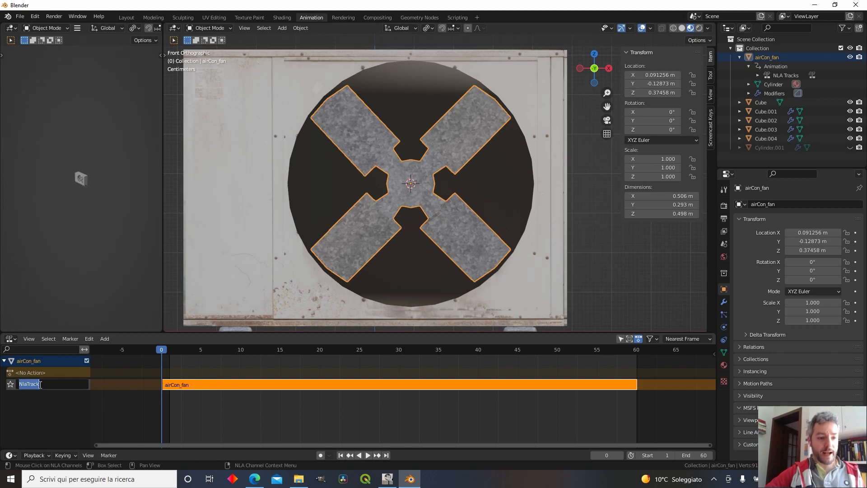
{"action": "type", "text": "air"}
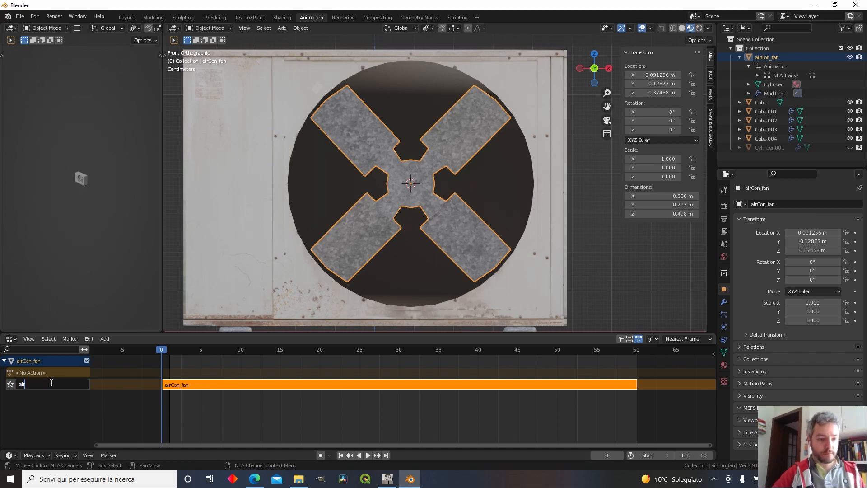
{"action": "type", "text": "Con"}
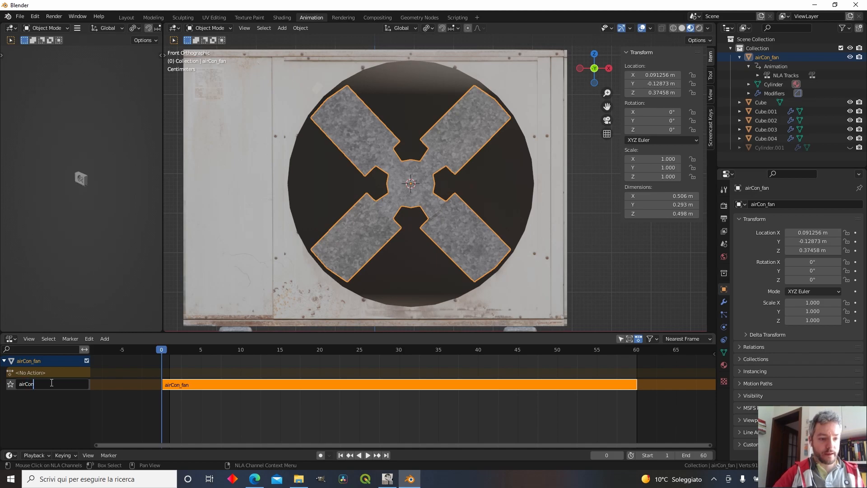
{"action": "type", "text": "_fan"}
{"action": "key", "text": "Return"}
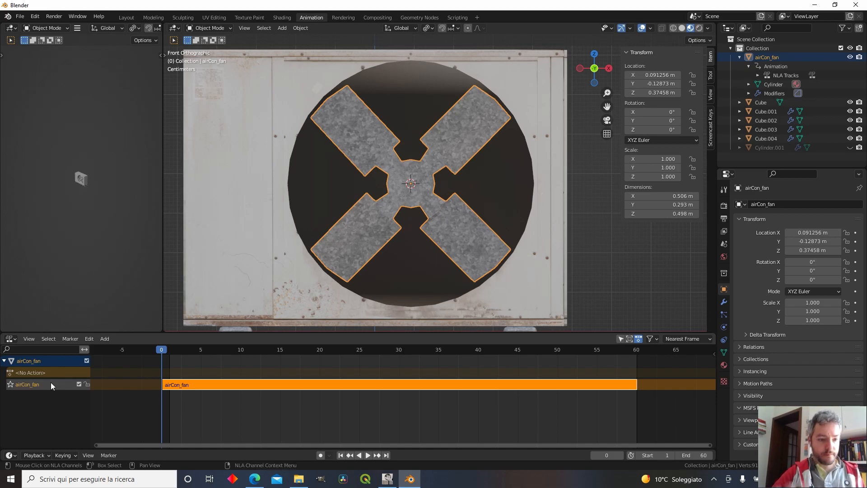
{"action": "key", "text": "space"}
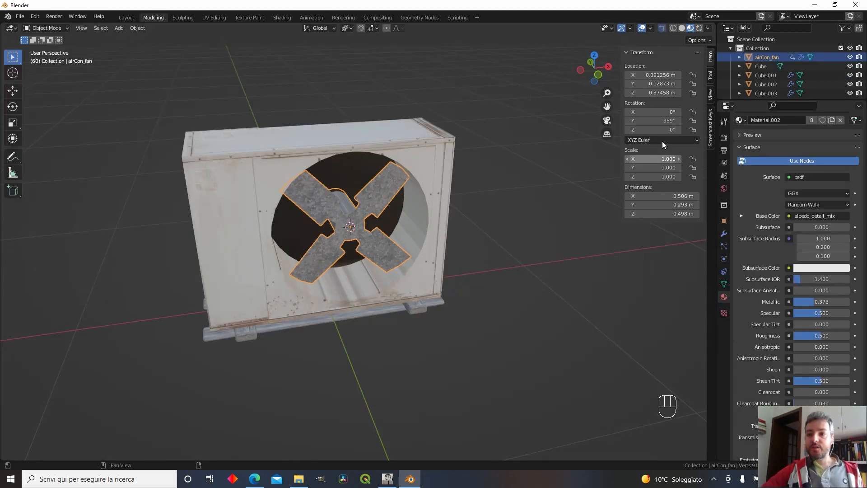
Select all objects of the air conditioner and start an export to extended glTF 2.0 for MSFS.
{"action": "key", "text": "a"}
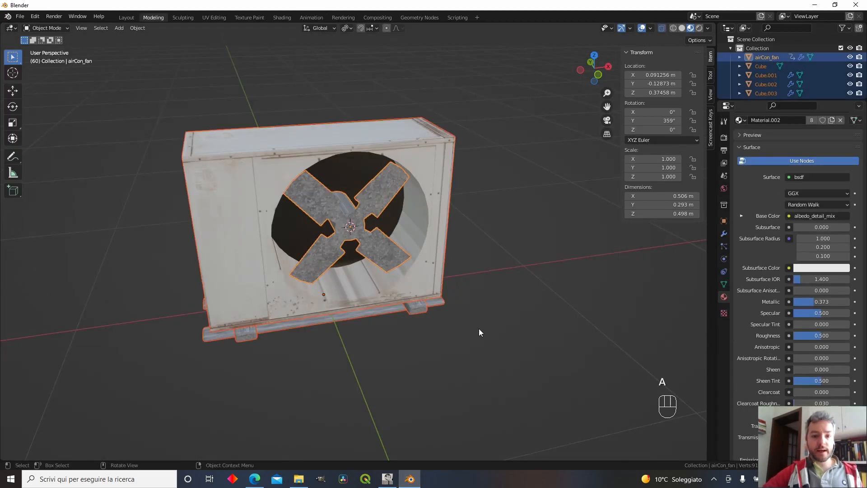
{"action": "middle_click_drag", "start_coordinate": [458, 336], "coordinate": [436, 288]}
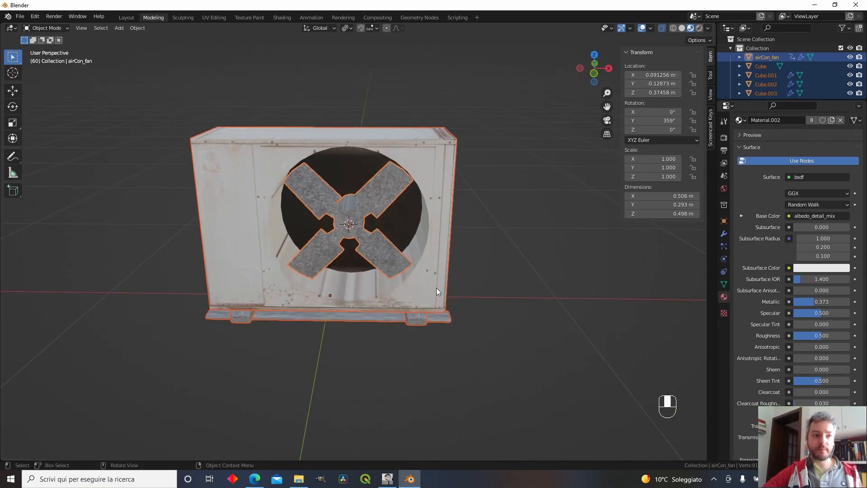
{"action": "left_click", "coordinate": [20, 18]}
{"action": "mouse_move", "coordinate": [58, 145]}
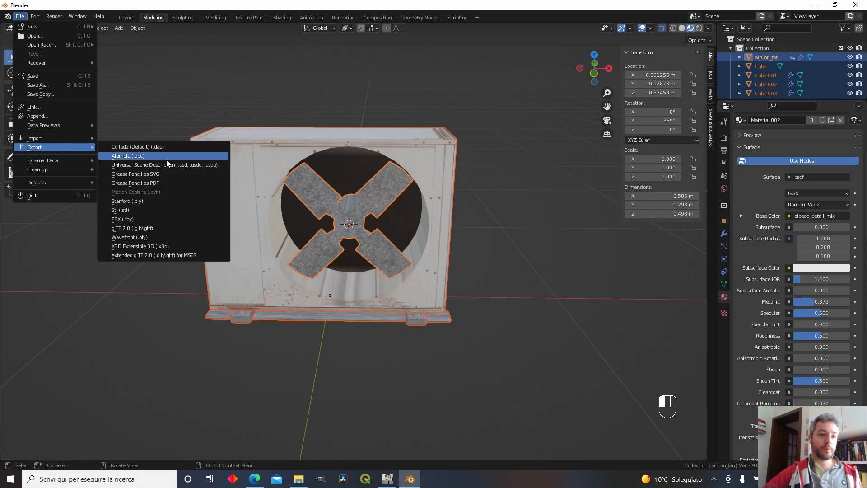
{"action": "left_click", "coordinate": [188, 259]}
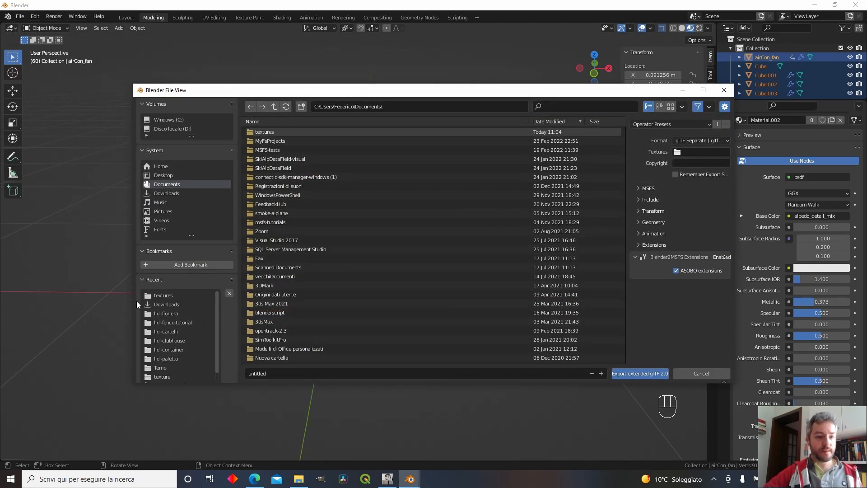
Create a lidl-airCond folder inside lidl-modelLib as the export destination and name the export file lidl-airCond.
{"action": "left_click", "coordinate": [175, 318]}
{"action": "double_click", "coordinate": [271, 131]}
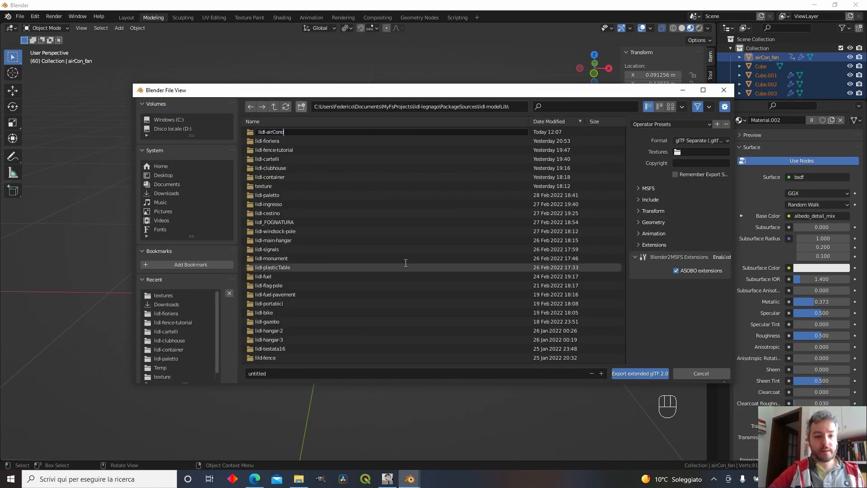
{"action": "double_click", "coordinate": [288, 133]}
{"action": "left_click", "coordinate": [258, 373]}
{"action": "type", "text": "lidl-airCond"}
Set the textures folder to ../texture, remember the export settings, and set the MSFS XML file name to lidl-airCond.xml.
{"action": "left_click", "coordinate": [700, 152]}
{"action": "type", "text": "../texture"}
{"action": "left_click", "coordinate": [676, 174]}
{"action": "left_click", "coordinate": [638, 188]}
{"action": "left_click", "coordinate": [261, 373]}
{"action": "key", "text": "ctrl+c"}
{"action": "left_click", "coordinate": [701, 227]}
{"action": "key", "text": "ctrl+v"}
{"action": "type", "text": ".xml"}
{"action": "left_click", "coordinate": [676, 238]}
Adjust the Include options and export the model as extended glTF 2.0.
{"action": "left_click", "coordinate": [651, 251]}
{"action": "left_click", "coordinate": [675, 265]}
{"action": "scroll", "coordinate": [653, 295], "scroll_direction": "down", "scroll_amount": 2}
{"action": "left_click", "coordinate": [652, 295]}
{"action": "left_click", "coordinate": [640, 373]}
Switch to File Explorer, go into the lidl-airCond folder and open lidl-airCond.xml in Notepad.
{"action": "key", "text": "alt+Tab"}
{"action": "double_click", "coordinate": [228, 358]}
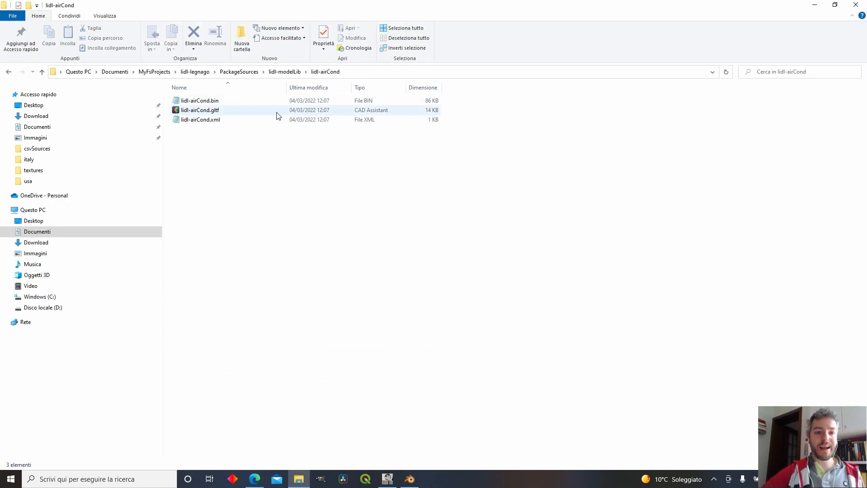
{"action": "double_click", "coordinate": [208, 121]}
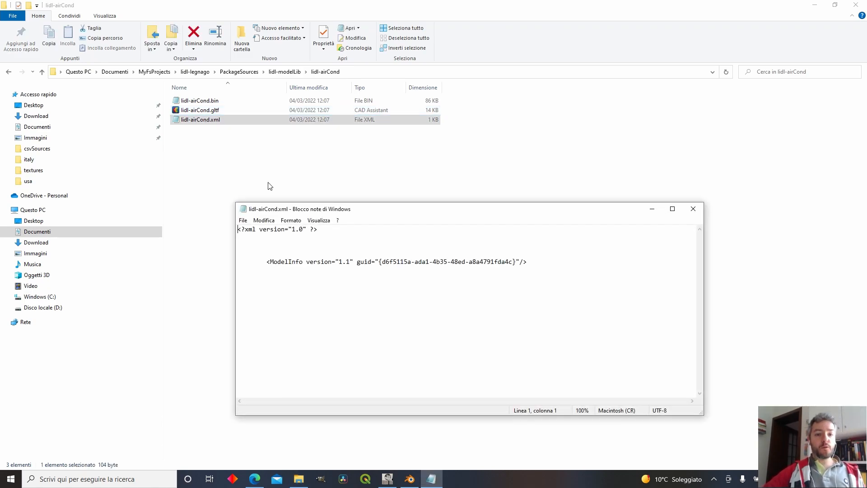
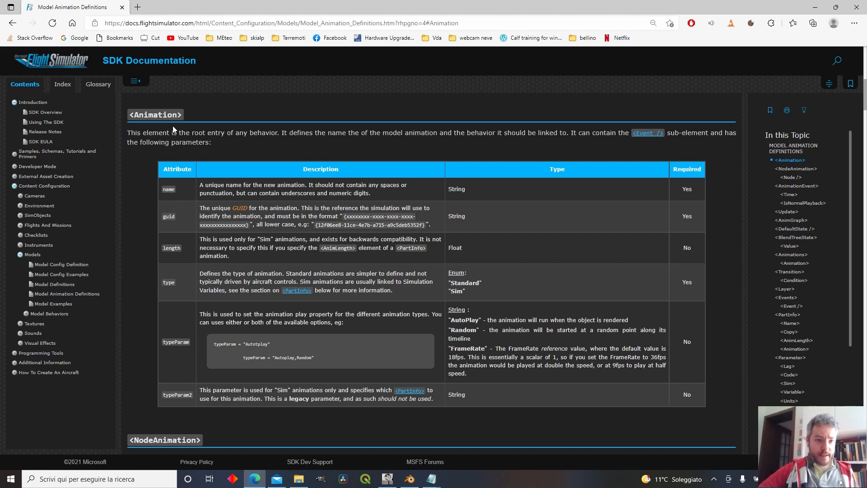
Copy the <Animation> tag from the SDK documentation in Edge and return to lidl-airCond.xml in Notepad.
{"action": "left_click_drag", "start_coordinate": [130, 111], "coordinate": [182, 115]}
{"action": "key", "text": "ctrl+c"}
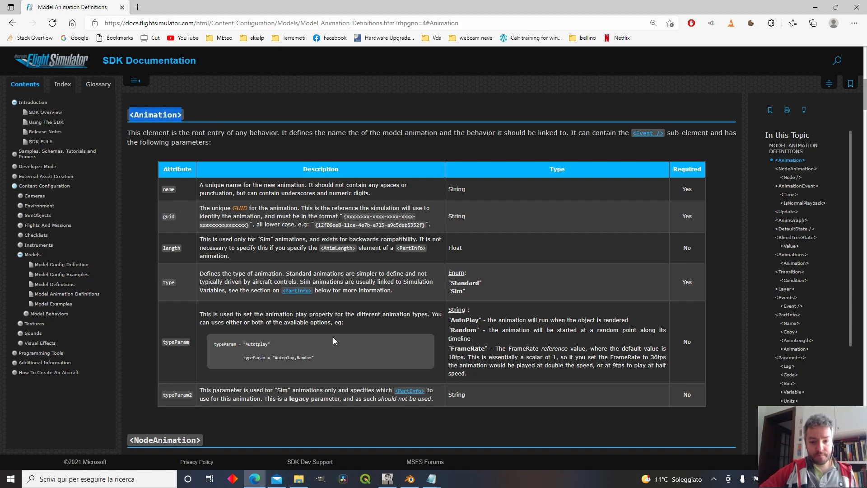
{"action": "mouse_move", "coordinate": [431, 479]}
{"action": "left_click", "coordinate": [397, 441]}
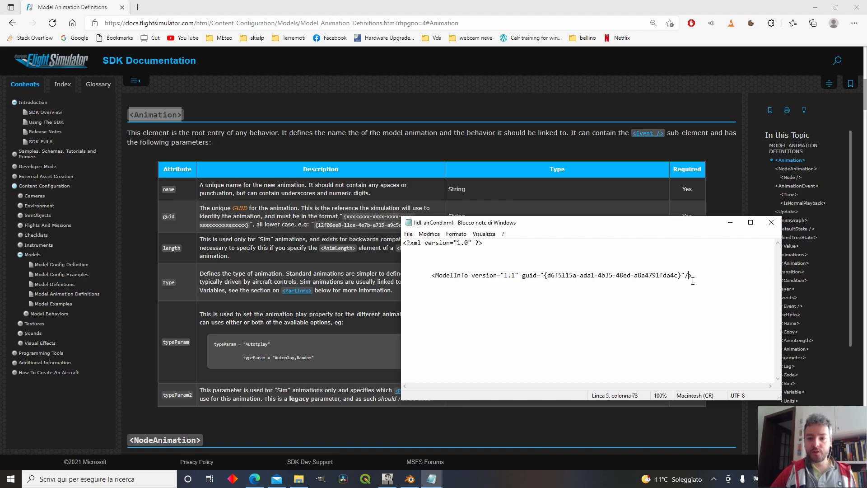
Replace the self-closing ModelInfo tag with an opening tag and a separate </ModelInfo> line, removing the indentation and leaving blank lines between them.
{"action": "key", "text": "BackSpace"}
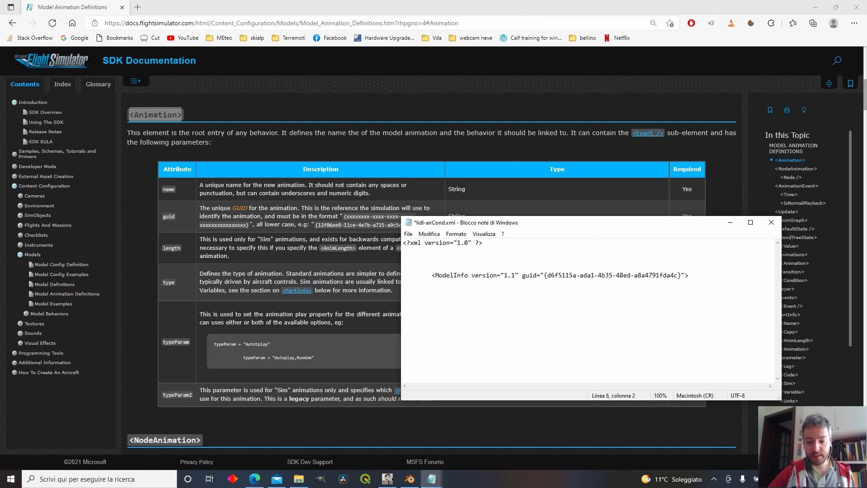
{"action": "type", "text": "<Mod"}
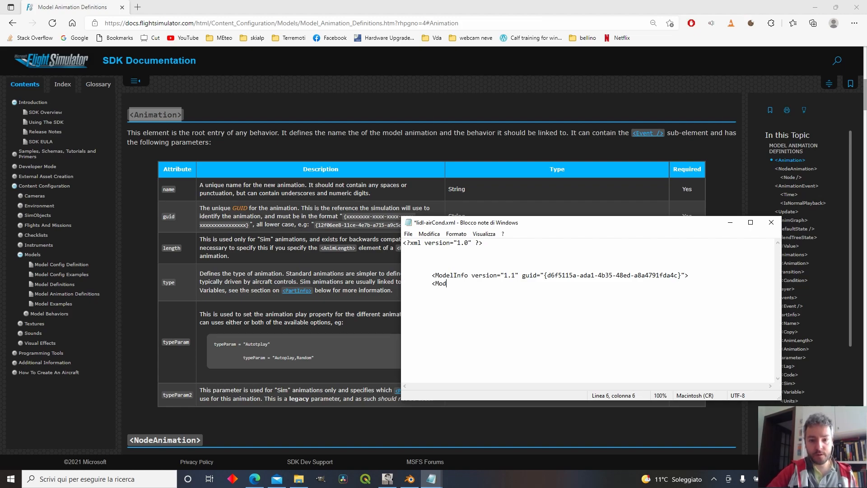
{"action": "type", "text": "elInfo"}
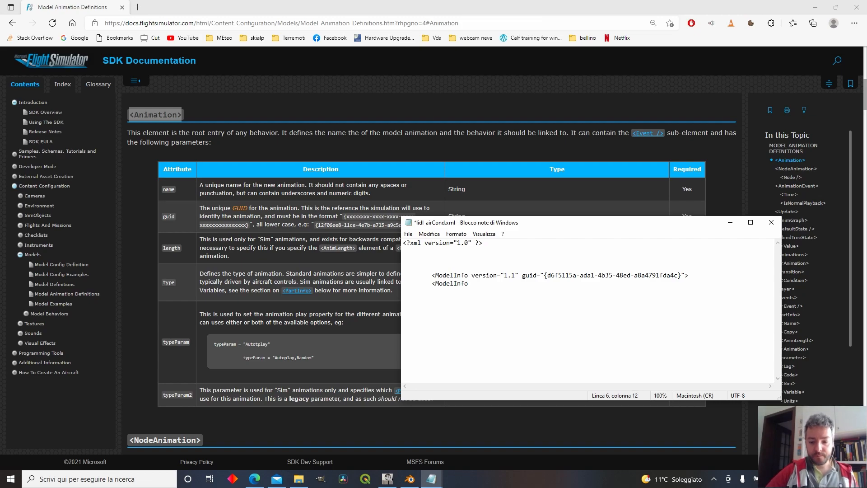
{"action": "type", "text": ">"}
{"action": "left_click", "coordinate": [442, 283]}
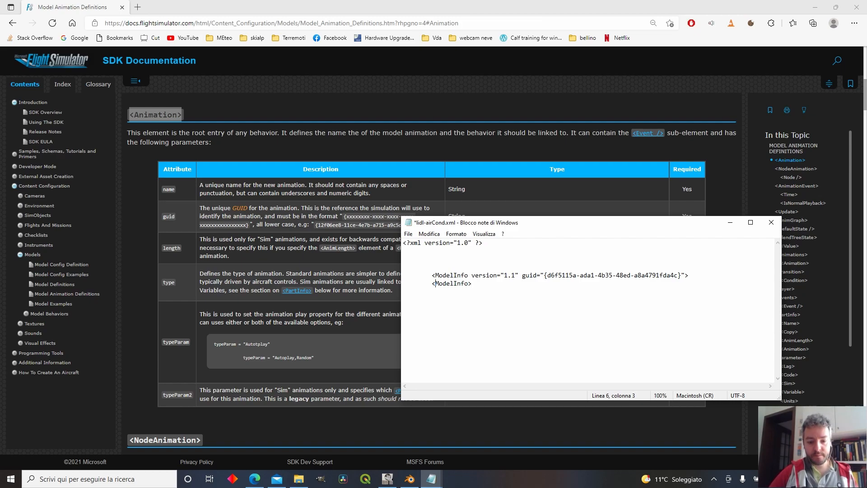
{"action": "type", "text": "/"}
{"action": "key", "text": "Return"}
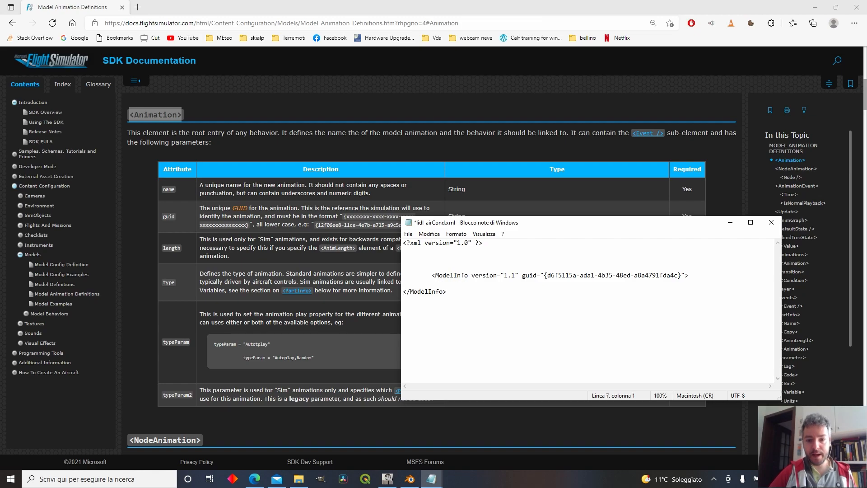
{"action": "key", "text": "Up"}
{"action": "key", "text": "Delete"}
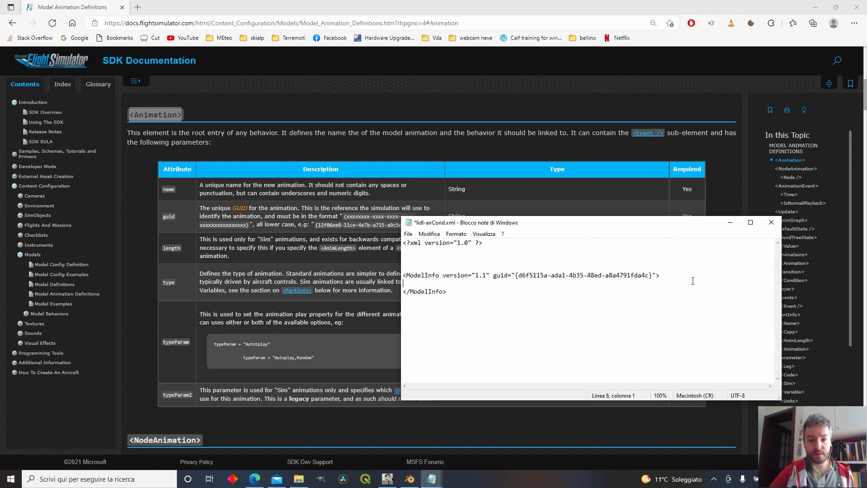
{"action": "key", "text": "Return"}
{"action": "key", "text": "Down"}
Paste the <Animation> tag inside ModelInfo, give it name="airCon_fan" and start a guid= attribute.
{"action": "key", "text": "ctrl+v"}
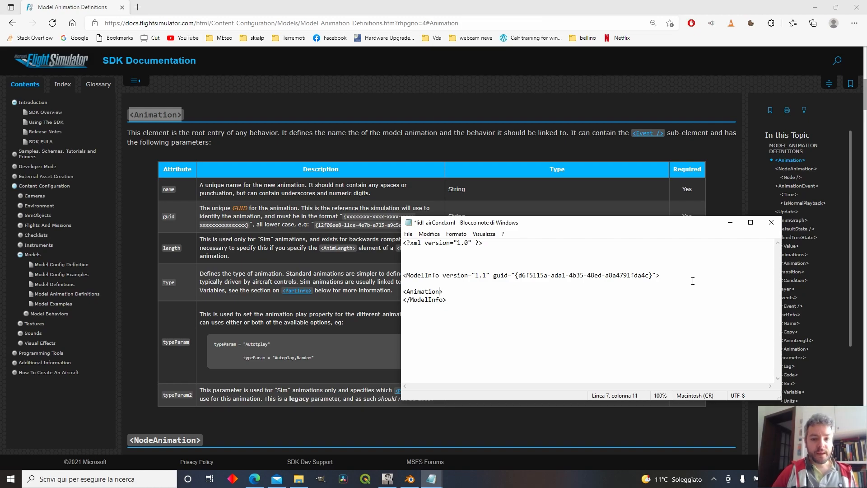
{"action": "type", "text": "name=\""}
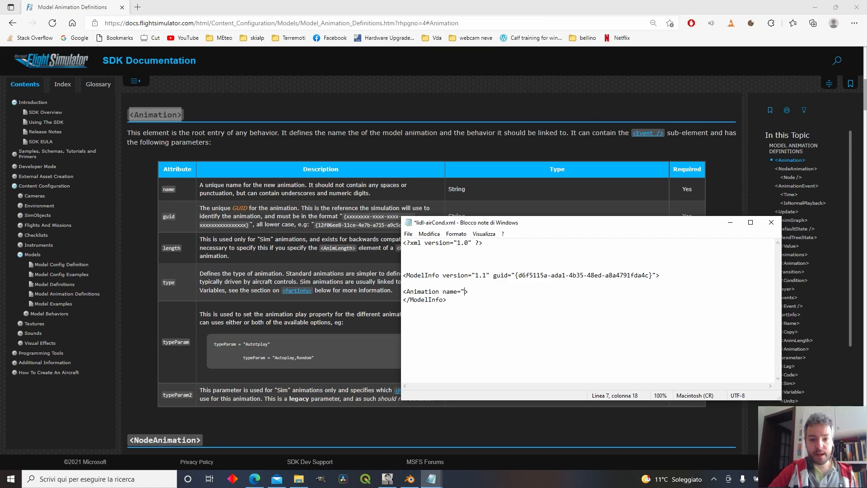
{"action": "type", "text": "Aircond"}
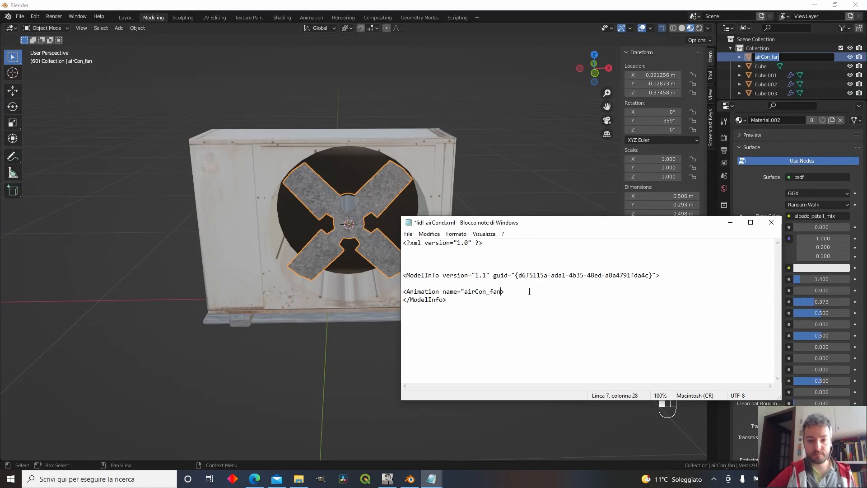
{"action": "type", "text": "\" "}
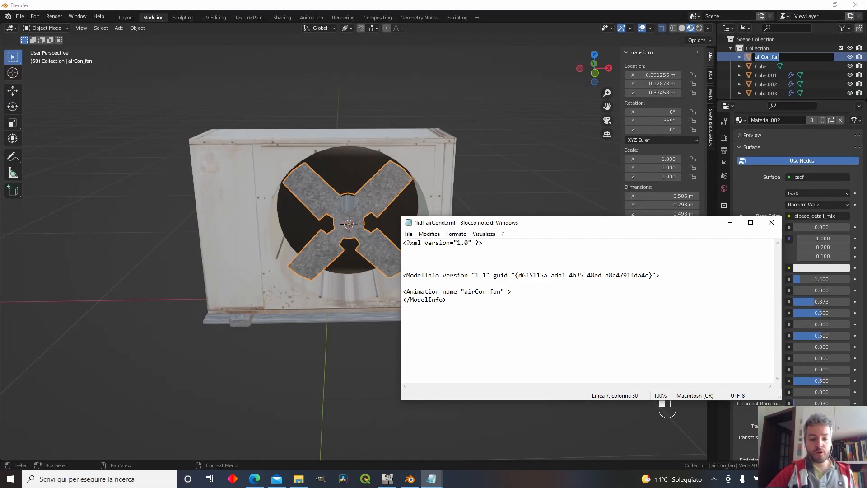
{"action": "type", "text": "guid"}
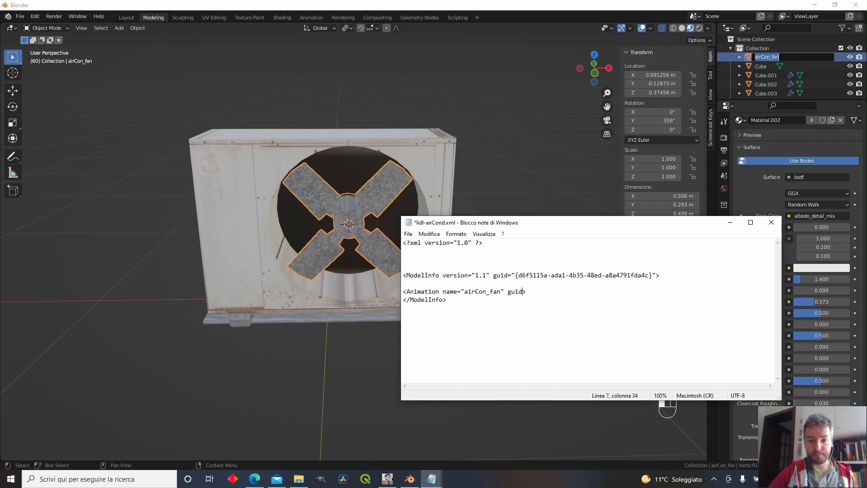
{"action": "type", "text": "="}
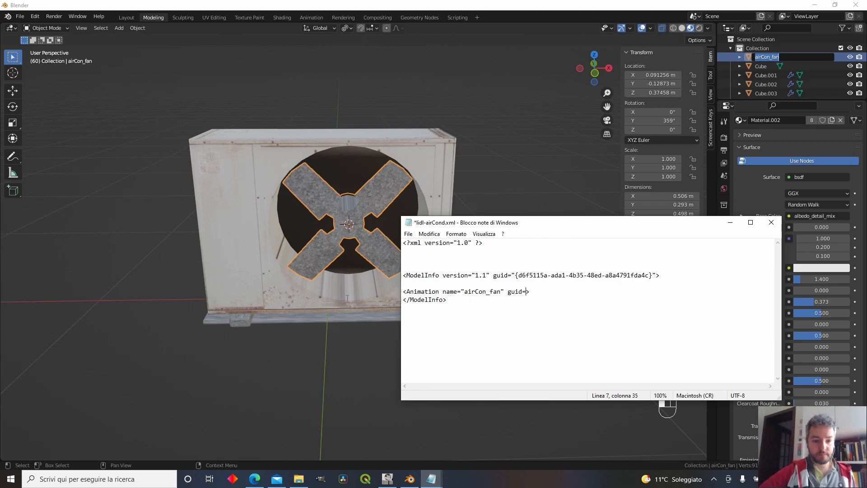
In a new Edge tab, search Google for guid generator, open Free Online GUID Generator, generate one GUID and copy it.
{"action": "left_click", "coordinate": [253, 480]}
{"action": "left_click", "coordinate": [138, 7]}
{"action": "left_click", "coordinate": [89, 38]}
{"action": "type", "text": "guid generator"}
{"action": "key", "text": "Return"}
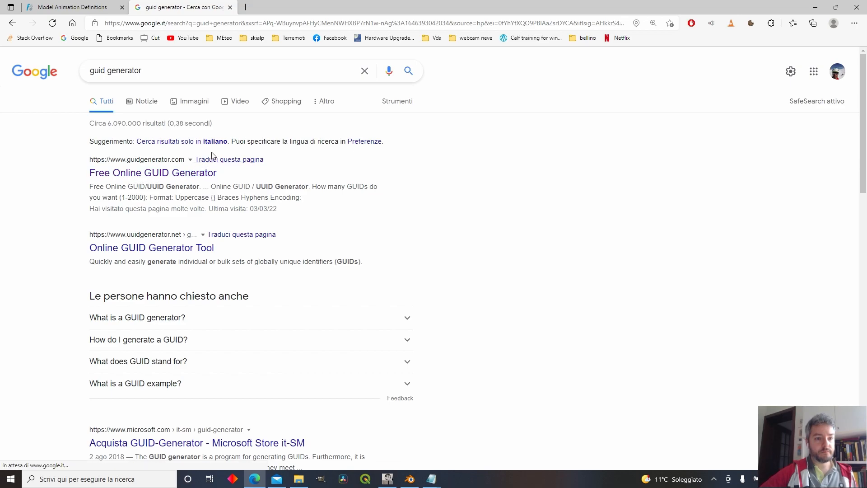
{"action": "left_click", "coordinate": [201, 173]}
{"action": "left_click", "coordinate": [88, 124]}
{"action": "left_click", "coordinate": [186, 174]}
{"action": "key", "text": "ctrl+a"}
{"action": "key", "text": "ctrl+c"}
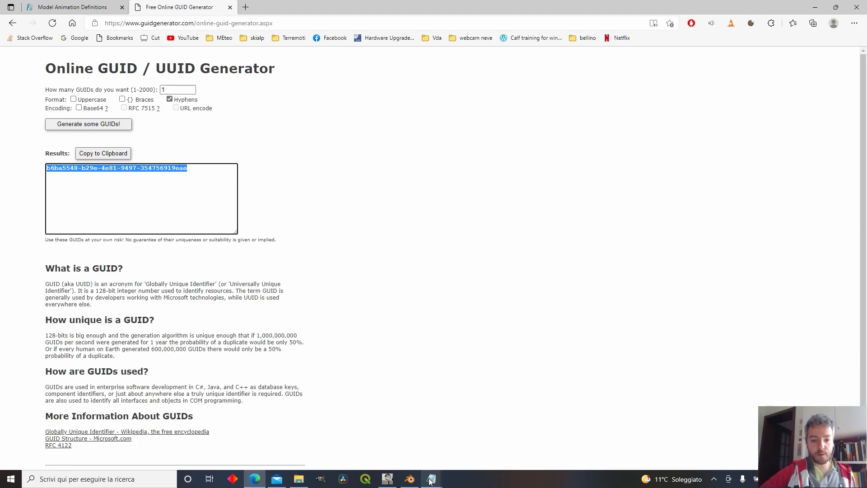
Return to lidl-airCond.xml in Notepad and paste the generated GUID as the Animation element's guid value.
{"action": "mouse_move", "coordinate": [430, 481]}
{"action": "left_click", "coordinate": [404, 438]}
{"action": "key", "text": "ctrl+v"}
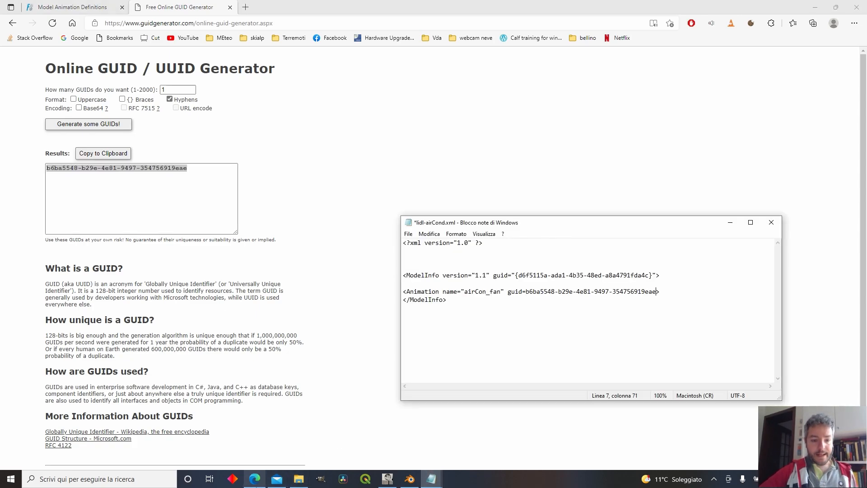
Check the <Animation> attributes in the SDK documentation and bring up ASO_Boarding_Stairs.xml in Notepad as a reference.
{"action": "left_click", "coordinate": [255, 479]}
{"action": "left_click", "coordinate": [48, 6]}
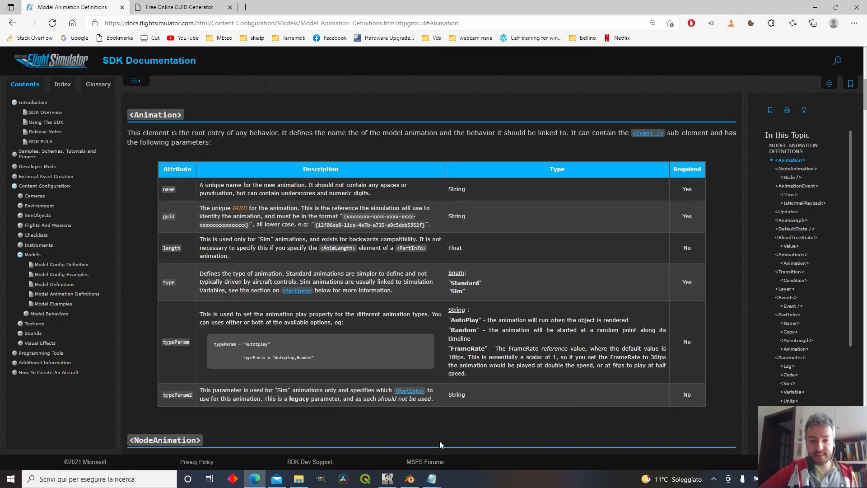
{"action": "mouse_move", "coordinate": [431, 479]}
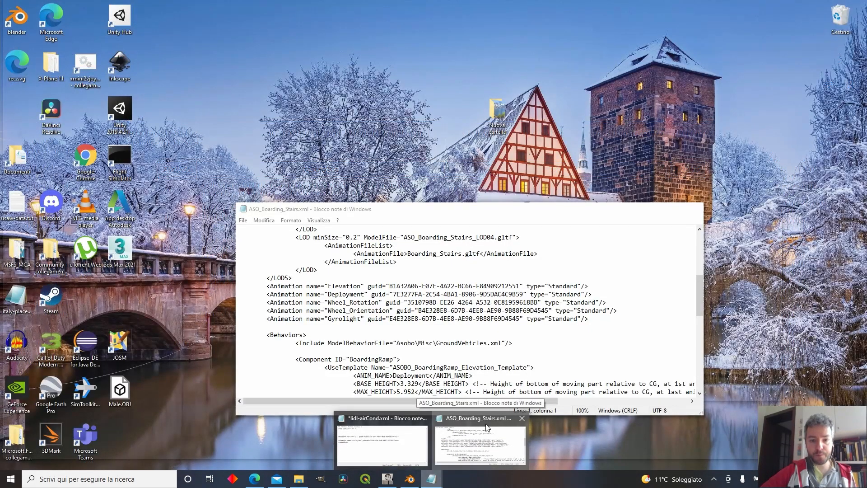
{"action": "left_click", "coordinate": [477, 429]}
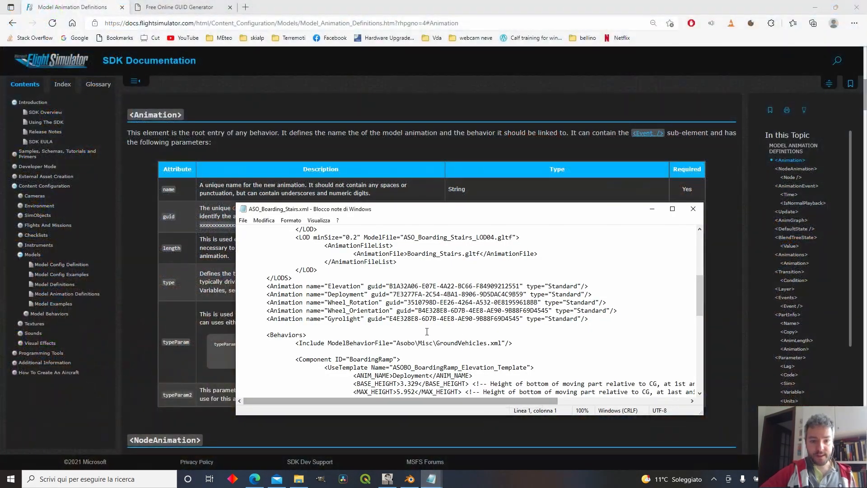
Bring lidl-airCond.xml back up in Notepad and enclose the Animation element's guid value in double quotes.
{"action": "left_click", "coordinate": [390, 287]}
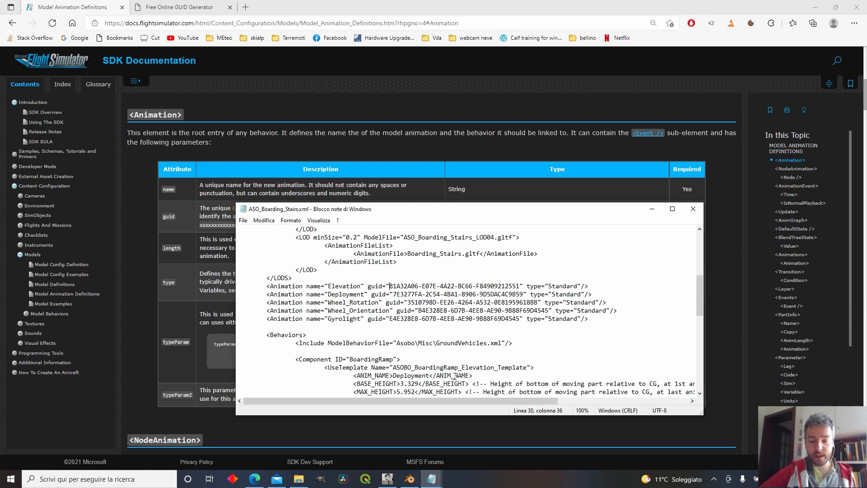
{"action": "left_click", "coordinate": [181, 7]}
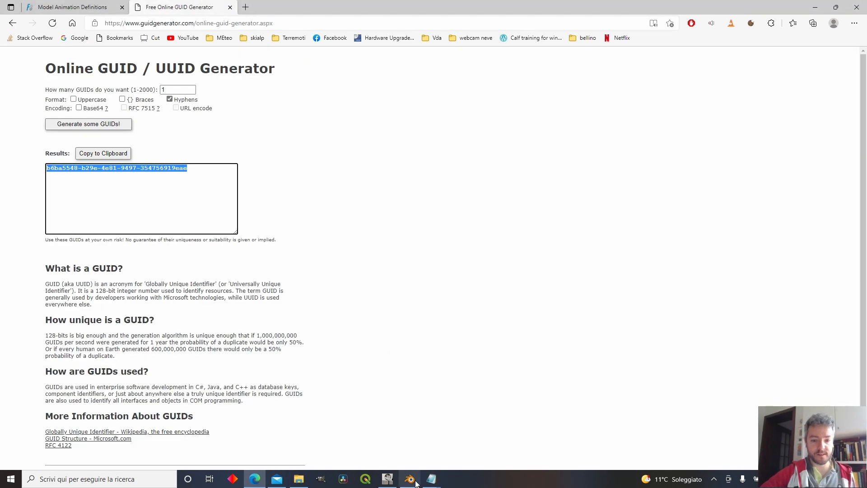
{"action": "mouse_move", "coordinate": [431, 479]}
{"action": "left_click", "coordinate": [377, 434]}
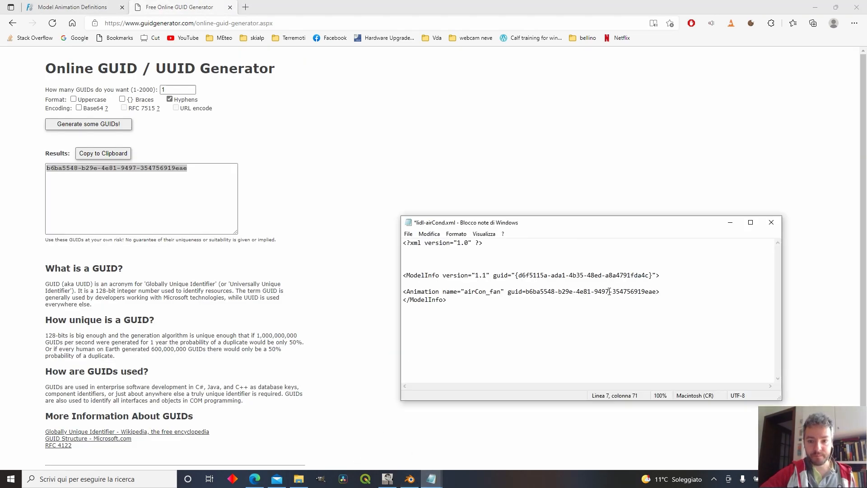
{"action": "type", "text": "\""}
{"action": "key", "text": "Left"}
{"action": "key", "text": "Left"}
{"action": "key", "text": "Left"}
{"action": "key", "text": "Left"}
{"action": "key", "text": "Left"}
{"action": "key", "text": "Left"}
{"action": "key", "text": "Left"}
{"action": "key", "text": "Left"}
{"action": "key", "text": "Left"}
{"action": "key", "text": "Left"}
{"action": "key", "text": "Left"}
{"action": "key", "text": "Left"}
{"action": "key", "text": "Left"}
{"action": "key", "text": "Left"}
{"action": "key", "text": "Left"}
{"action": "key", "text": "Left"}
{"action": "key", "text": "Left"}
{"action": "key", "text": "Left"}
{"action": "key", "text": "Left"}
{"action": "key", "text": "Left"}
{"action": "key", "text": "Left"}
{"action": "type", "text": "\""}
With the SDK attribute table in view for reference, add type="Standard" and typaram="Autoplay" to the Animation element.
{"action": "left_click", "coordinate": [352, 89]}
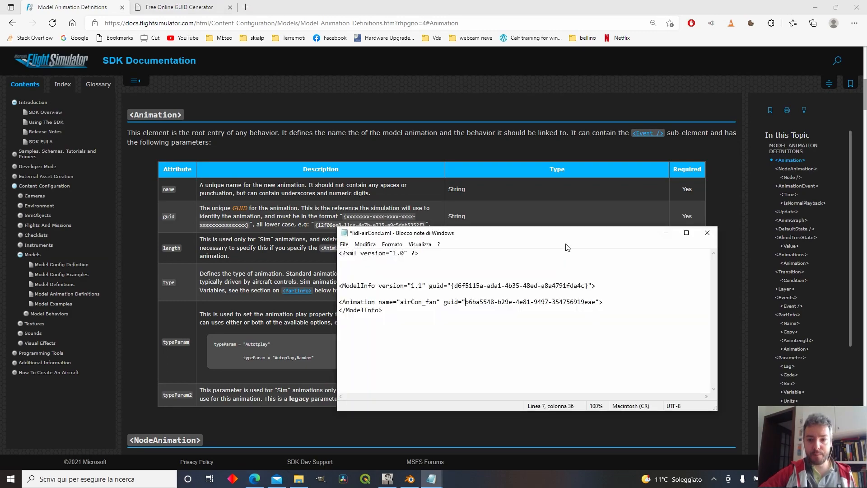
{"action": "left_click_drag", "start_coordinate": [567, 248], "coordinate": [450, 48]}
{"action": "left_click", "coordinate": [487, 112]}
{"action": "type", "text": "type=\""}
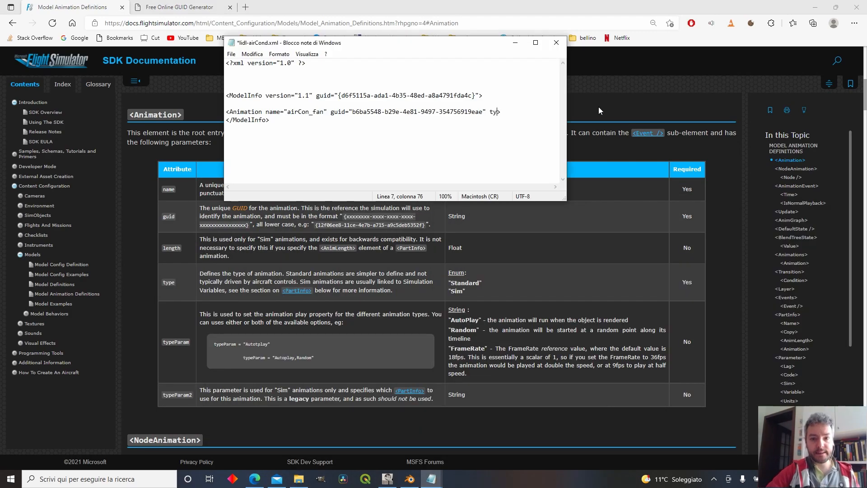
{"action": "type", "text": "Standard"}
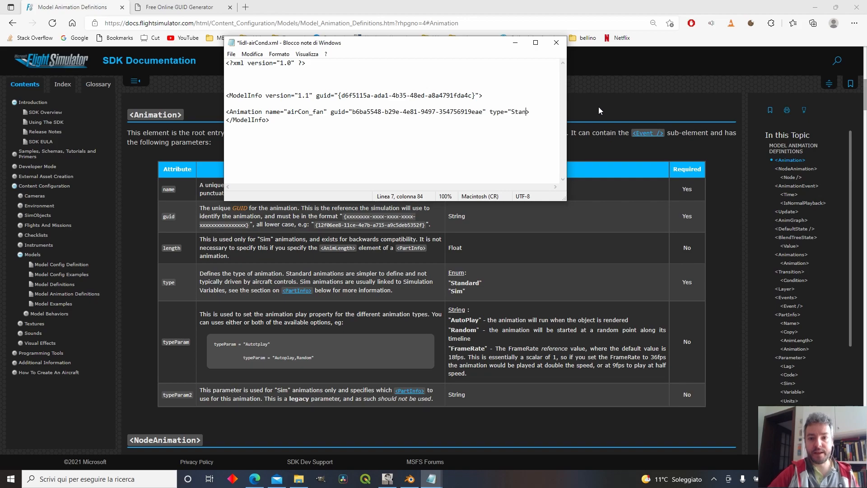
{"action": "type", "text": "\""}
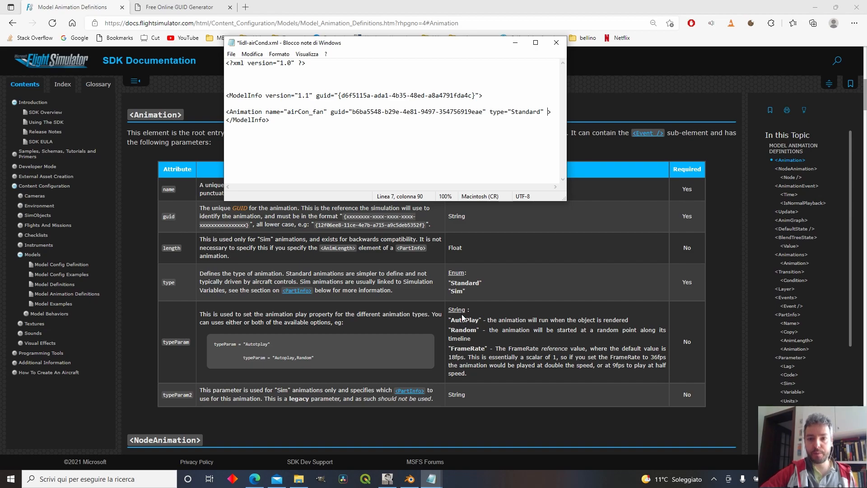
{"action": "type", "text": " typaram=\"Autoplay"}
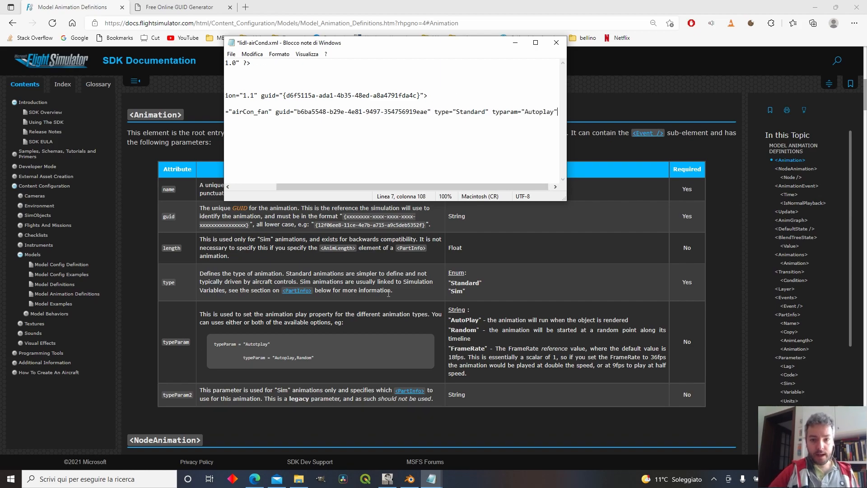
Close the Animation tag with /> in the enlarged Notepad window and save lidl-airCond.xml.
{"action": "left_click_drag", "start_coordinate": [406, 187], "coordinate": [362, 187]}
{"action": "left_click", "coordinate": [535, 43]}
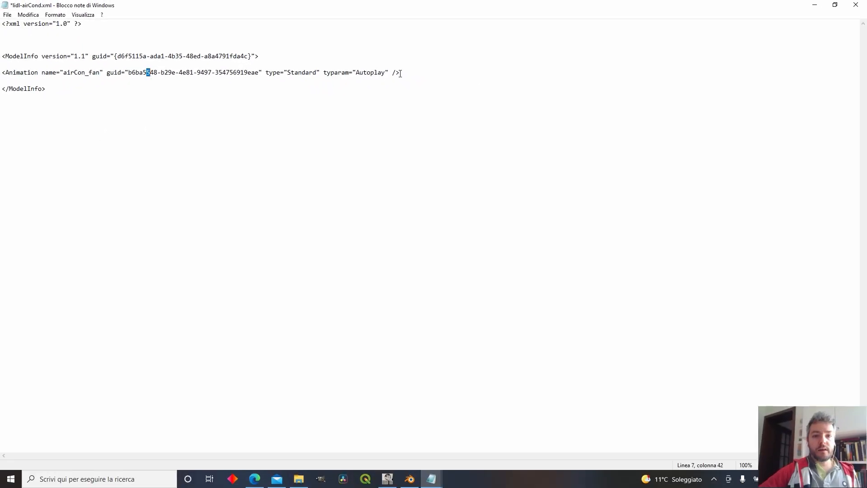
{"action": "left_click", "coordinate": [8, 14]}
{"action": "left_click", "coordinate": [31, 53]}
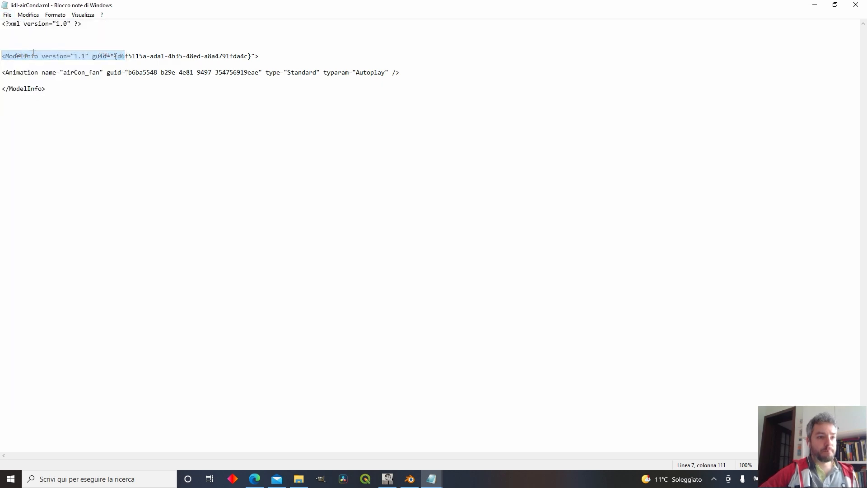
{"action": "key", "text": "ctrl+a"}
{"action": "left_click", "coordinate": [75, 89]}
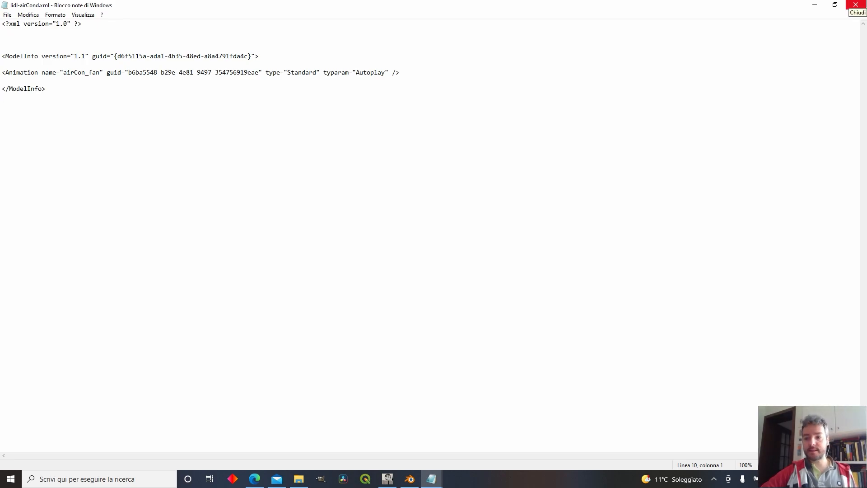
Switch to Microsoft Flight Simulator and add the lidl-airCond object to the scene from the Scenery Editor's object list.
{"action": "key", "text": "alt+Tab"}
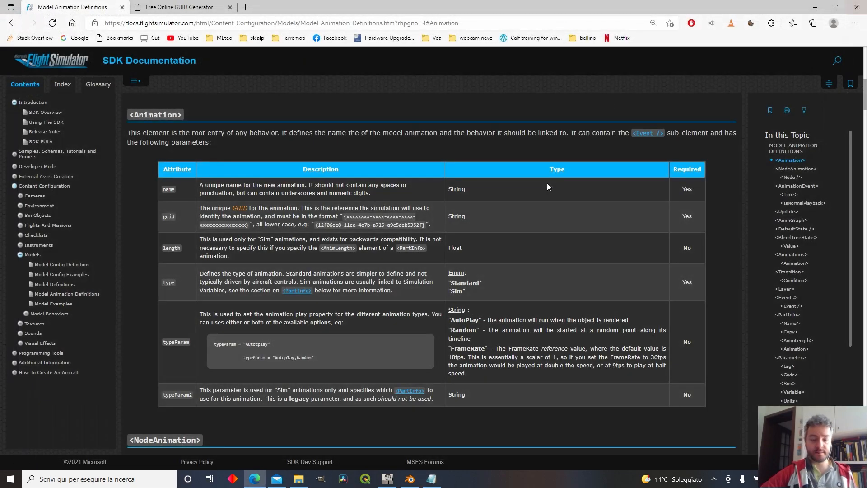
{"action": "key", "text": "alt+Tab"}
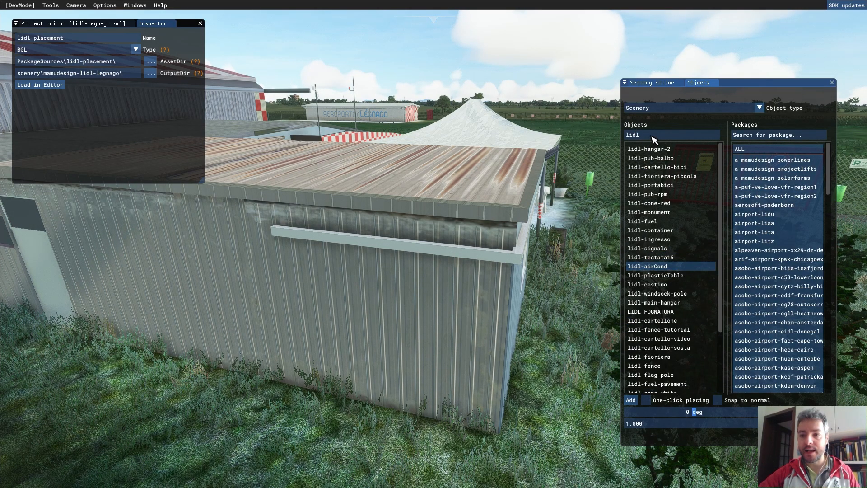
{"action": "left_click", "coordinate": [630, 401]}
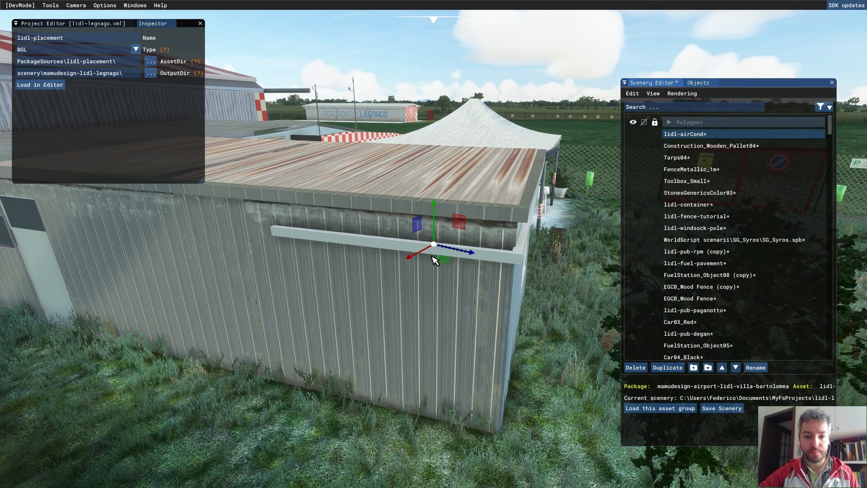
Move lidl-airCond onto the grass beside the metal-clad building and rotate it parallel to the wall, with its fan facing outward.
{"action": "left_click_drag", "start_coordinate": [433, 260], "coordinate": [138, 370]}
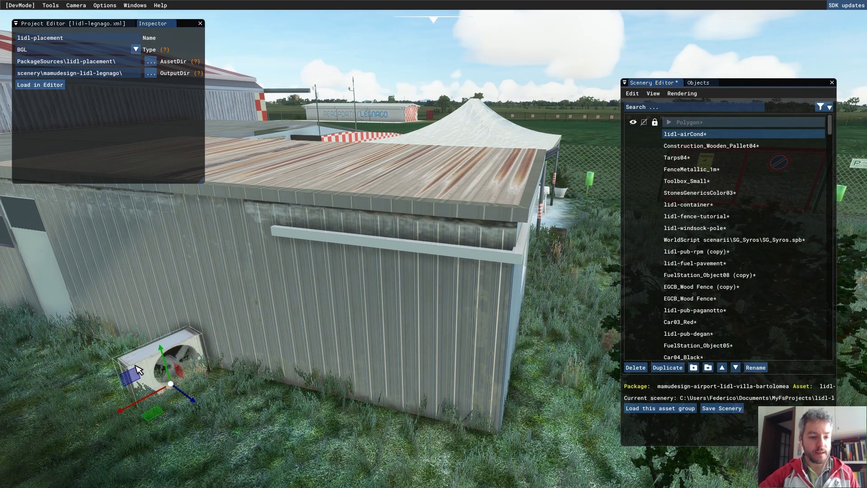
{"action": "left_click_drag", "start_coordinate": [190, 399], "coordinate": [217, 405]}
{"action": "key", "text": "r"}
{"action": "left_click_drag", "start_coordinate": [218, 447], "coordinate": [179, 439]}
{"action": "right_click_drag", "start_coordinate": [328, 471], "coordinate": [430, 441]}
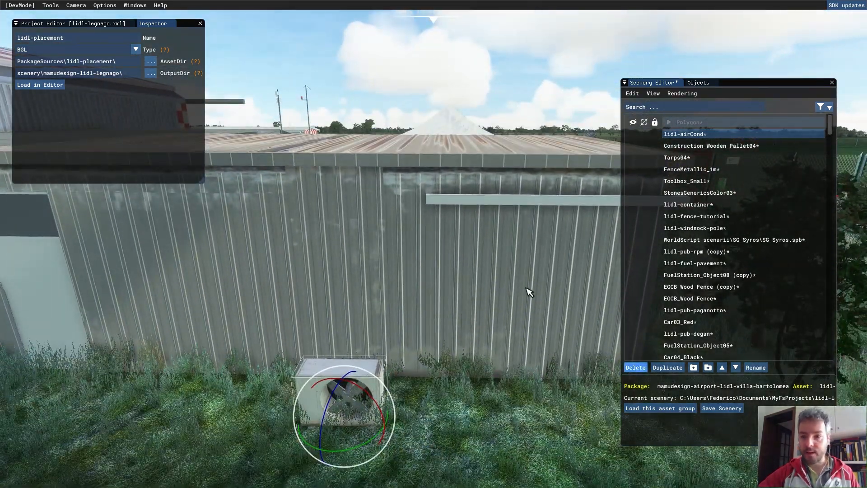
Return to lidl-airCond.xml in Notepad, check the Animation line with typeparam="Autoplay" and save the file.
{"action": "key", "text": "alt+Tab"}
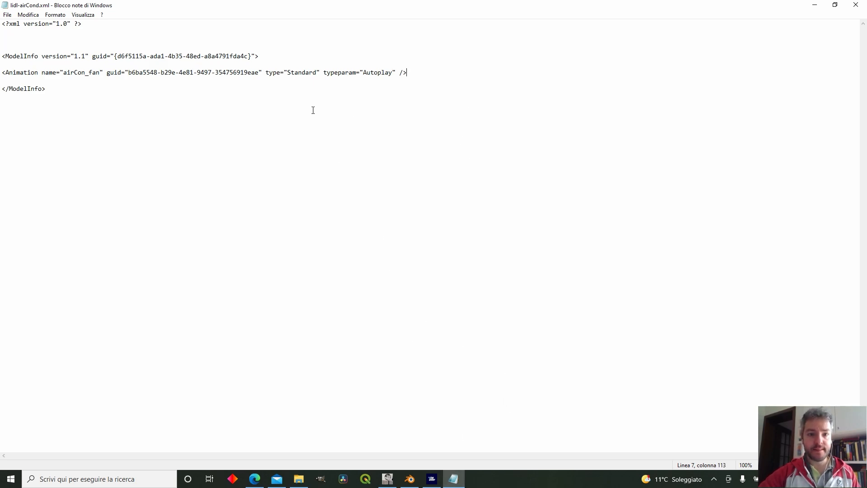
{"action": "left_click_drag", "start_coordinate": [427, 70], "coordinate": [31, 65]}
{"action": "left_click", "coordinate": [7, 15]}
{"action": "left_click", "coordinate": [21, 55]}
{"action": "left_click", "coordinate": [301, 73]}
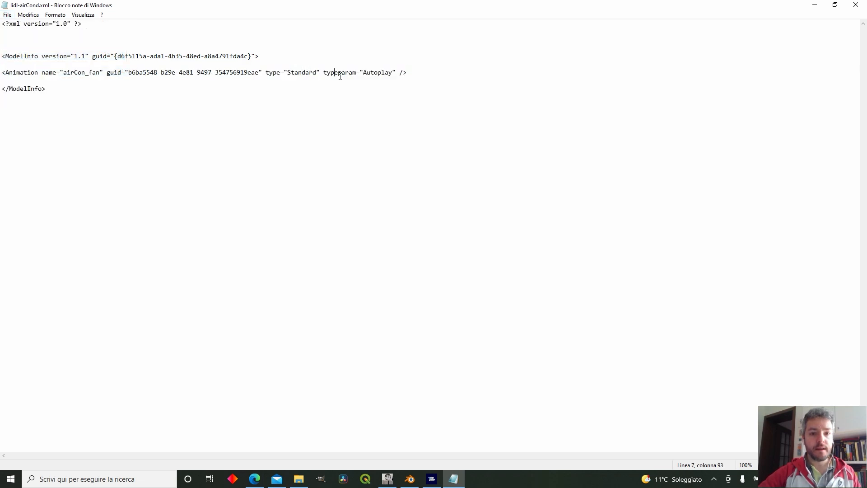
Switch to Blender, select all objects in Object Mode and re-export them as extended glTF 2.0 for MSFS, overwriting lidl-airCond.gltf.
{"action": "left_click", "coordinate": [432, 479]}
{"action": "key", "text": "alt+Tab"}
{"action": "key", "text": "Tab"}
{"action": "left_click", "coordinate": [536, 327]}
{"action": "key", "text": "a"}
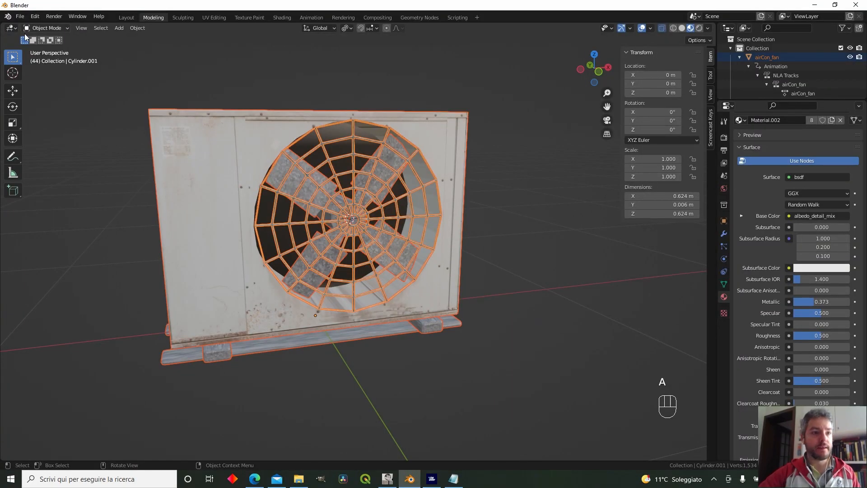
{"action": "left_click", "coordinate": [20, 16]}
{"action": "mouse_move", "coordinate": [74, 152]}
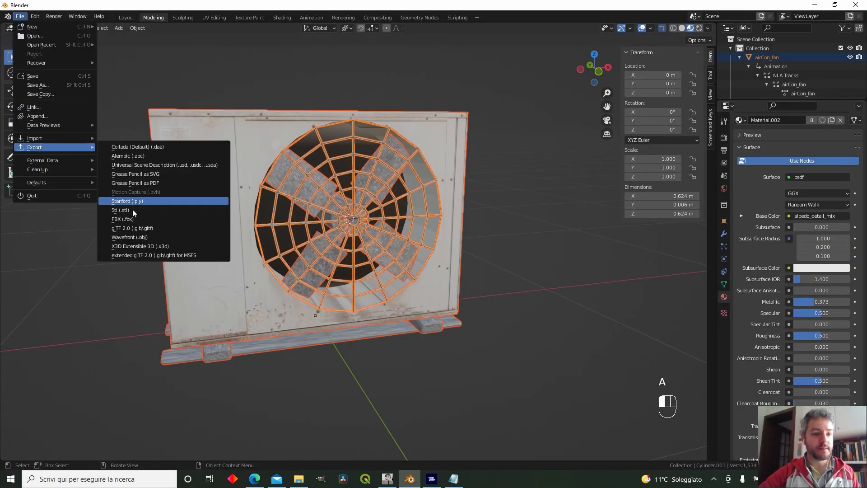
{"action": "left_click", "coordinate": [151, 251]}
{"action": "left_click", "coordinate": [641, 372]}
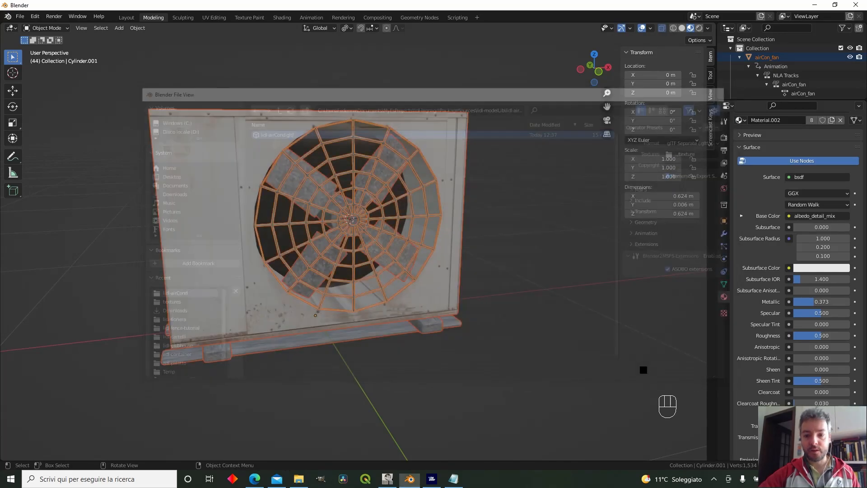
In File Explorer, open lidl-airCond.gltf from the lidl-airCond folder with Notepad to inspect it.
{"action": "left_click", "coordinate": [299, 479]}
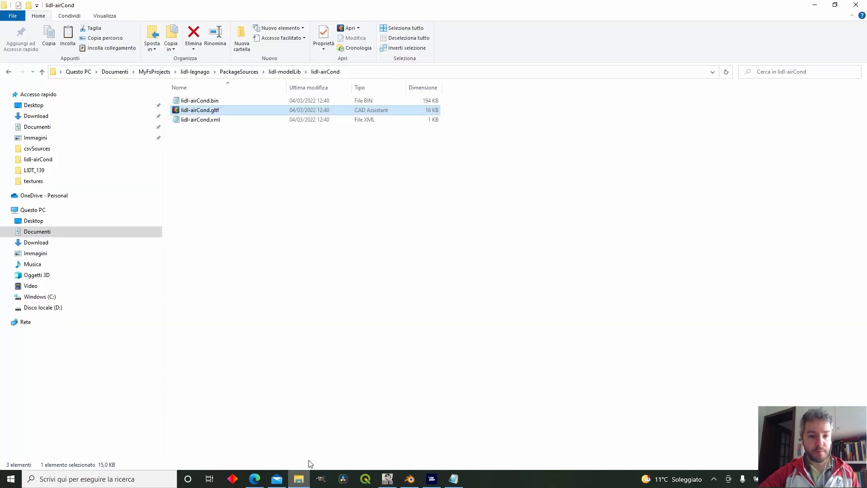
{"action": "right_click", "coordinate": [220, 112]}
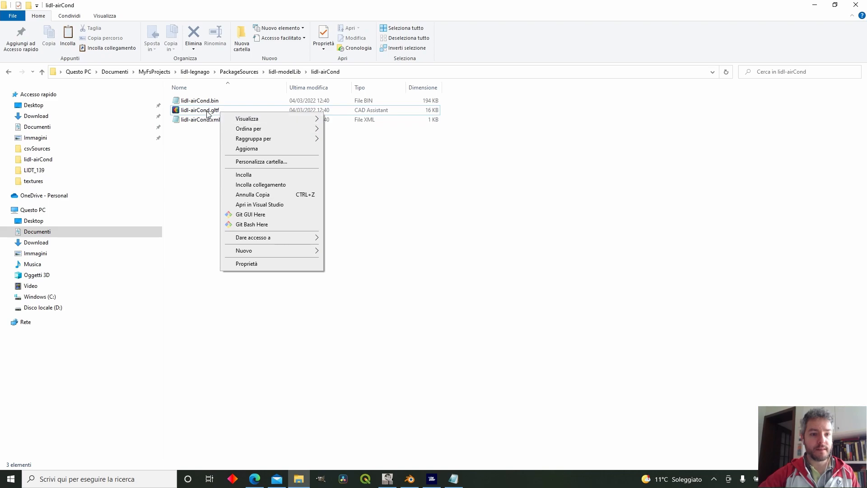
{"action": "right_click", "coordinate": [207, 110]}
{"action": "mouse_move", "coordinate": [296, 202]}
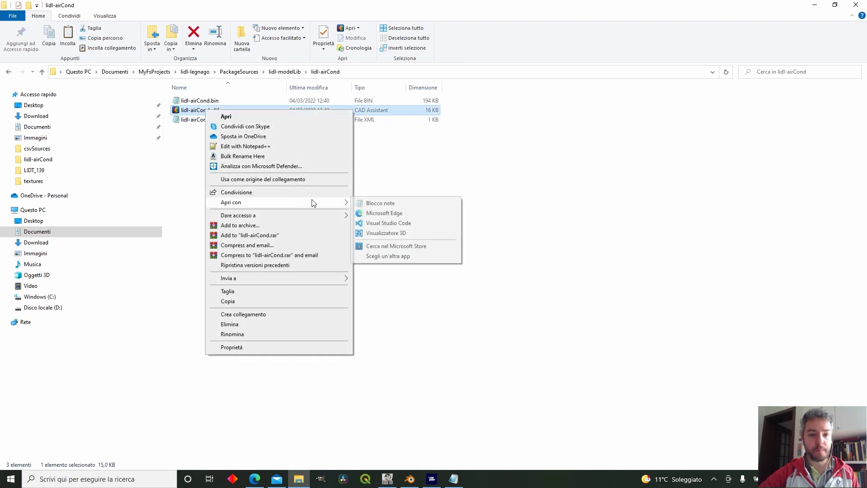
{"action": "left_click", "coordinate": [360, 202]}
{"action": "left_click", "coordinate": [231, 54]}
{"action": "key", "text": "Escape"}
Return to Microsoft Flight Simulator, open the properties of the placed lidl-airCond and turn off Snap to ground.
{"action": "left_click", "coordinate": [431, 479]}
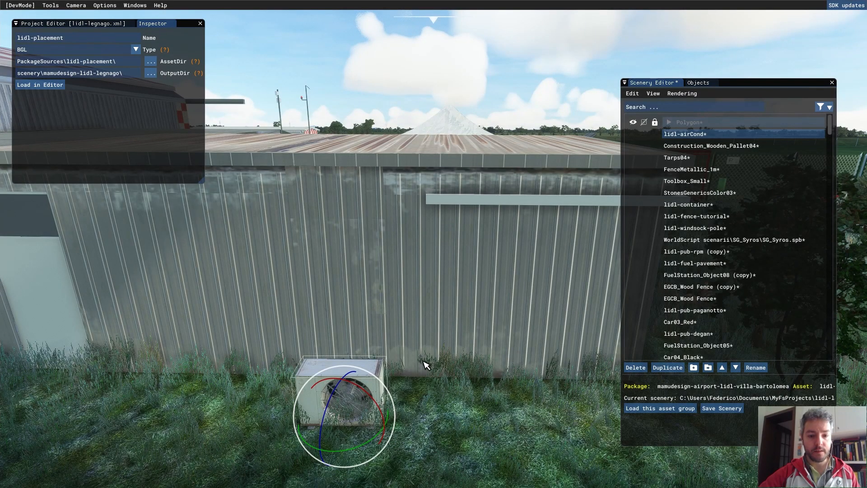
{"action": "key", "text": "w"}
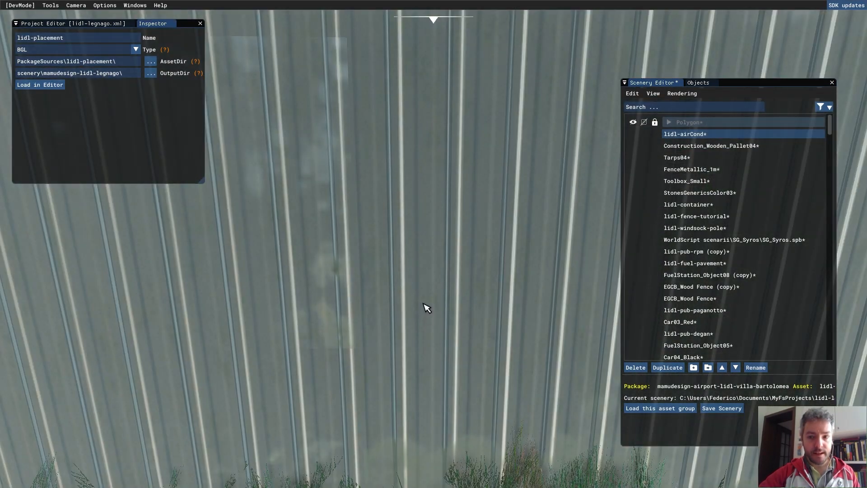
{"action": "key", "text": "s"}
{"action": "left_click", "coordinate": [656, 94]}
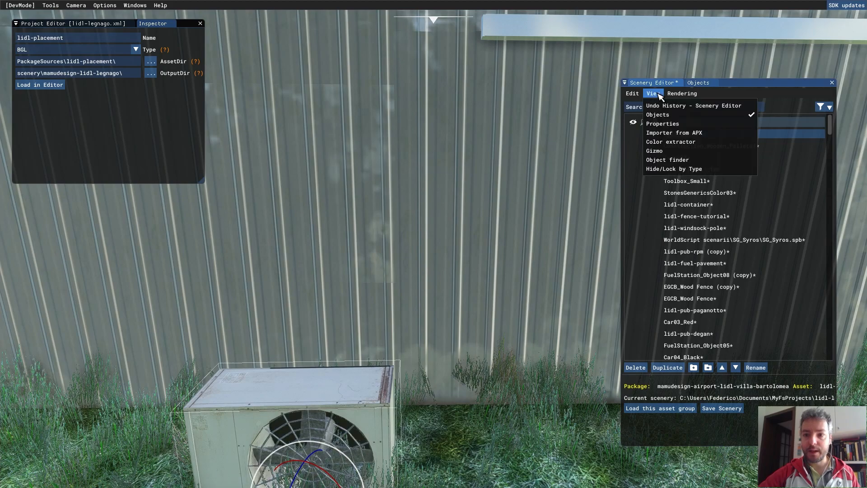
{"action": "left_click", "coordinate": [662, 123]}
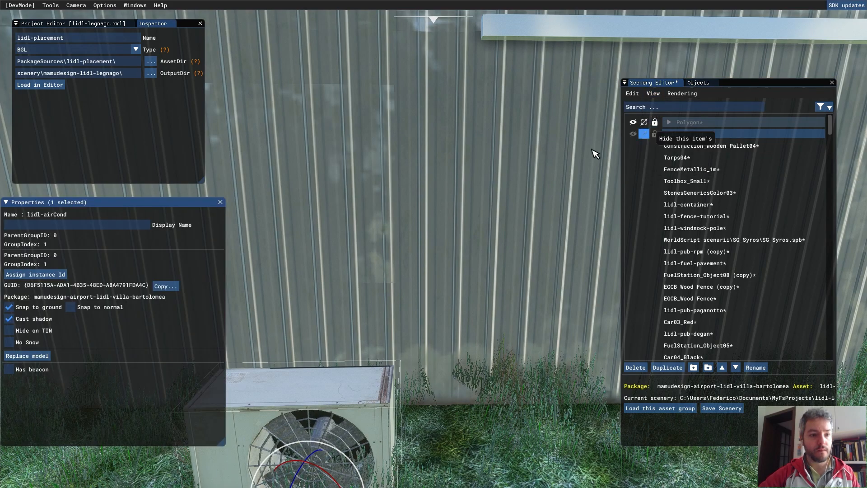
{"action": "left_click", "coordinate": [21, 311]}
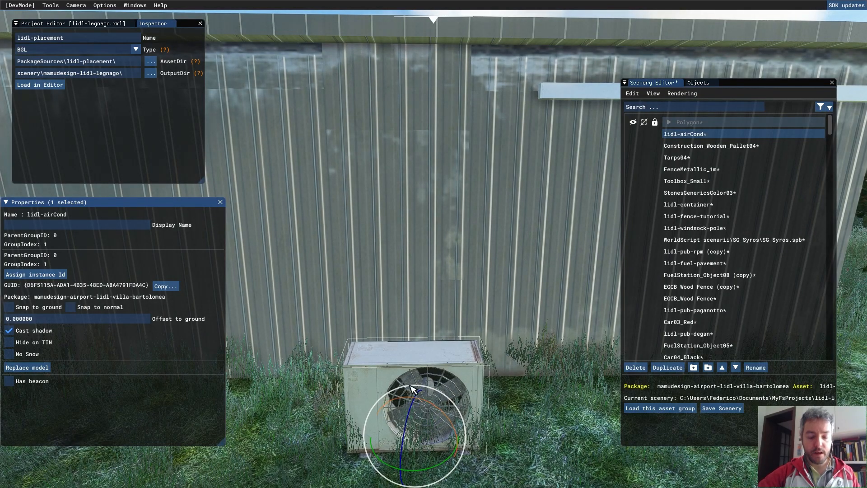
Move lidl-airCond up against the building's wall at an offset to ground of about 2.22, and save the scenery.
{"action": "key", "text": "space"}
{"action": "left_click_drag", "start_coordinate": [411, 434], "coordinate": [508, 211]}
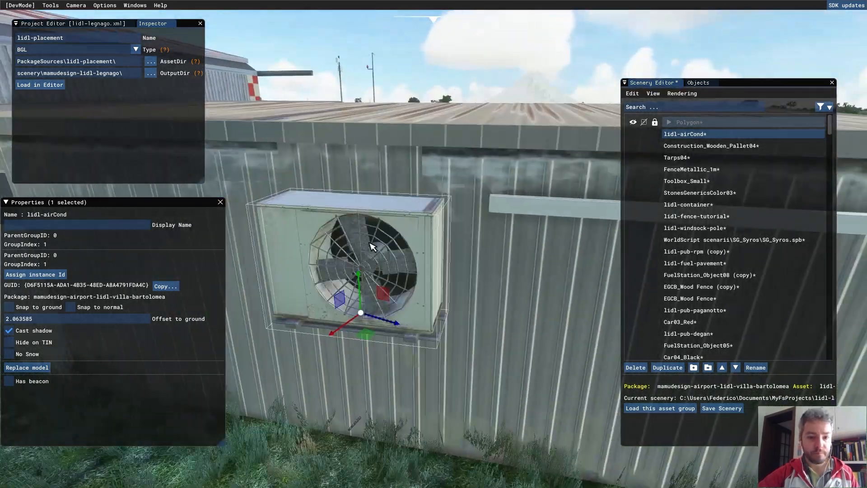
{"action": "left_click_drag", "start_coordinate": [344, 325], "coordinate": [392, 287]}
{"action": "right_click_drag", "start_coordinate": [347, 397], "coordinate": [362, 384]}
{"action": "left_click_drag", "start_coordinate": [367, 319], "coordinate": [359, 266]}
{"action": "right_click_drag", "start_coordinate": [393, 384], "coordinate": [355, 361]}
{"action": "left_click_drag", "start_coordinate": [291, 319], "coordinate": [299, 310]}
{"action": "right_click_drag", "start_coordinate": [343, 344], "coordinate": [513, 327]}
{"action": "scroll", "coordinate": [513, 327], "scroll_direction": "up", "scroll_amount": 3}
{"action": "scroll", "coordinate": [508, 319], "scroll_direction": "down", "scroll_amount": 3}
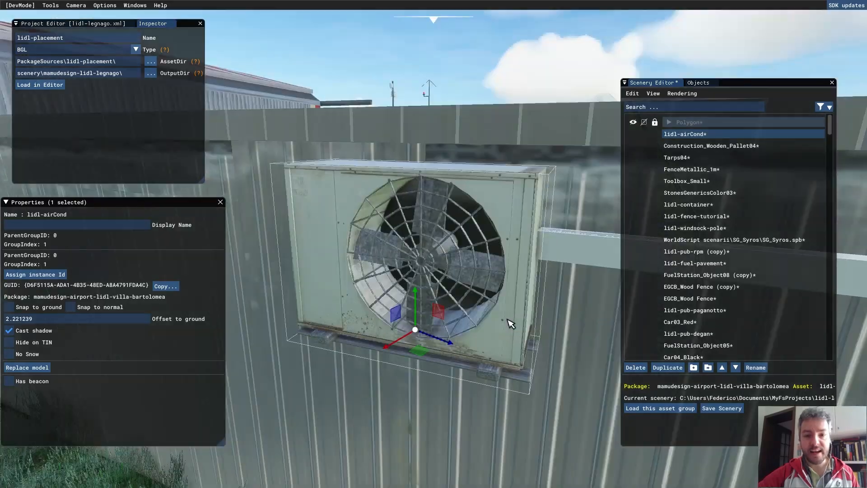
{"action": "left_click", "coordinate": [733, 409]}
Examine the wall-mounted air conditioner and its fan animation up close from several angles.
{"action": "scroll", "coordinate": [435, 287], "scroll_direction": "up", "scroll_amount": 3}
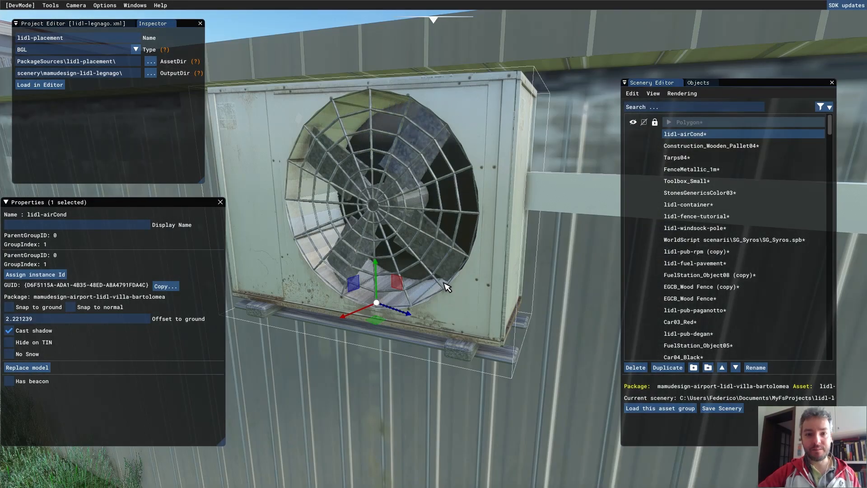
{"action": "key", "text": "a"}
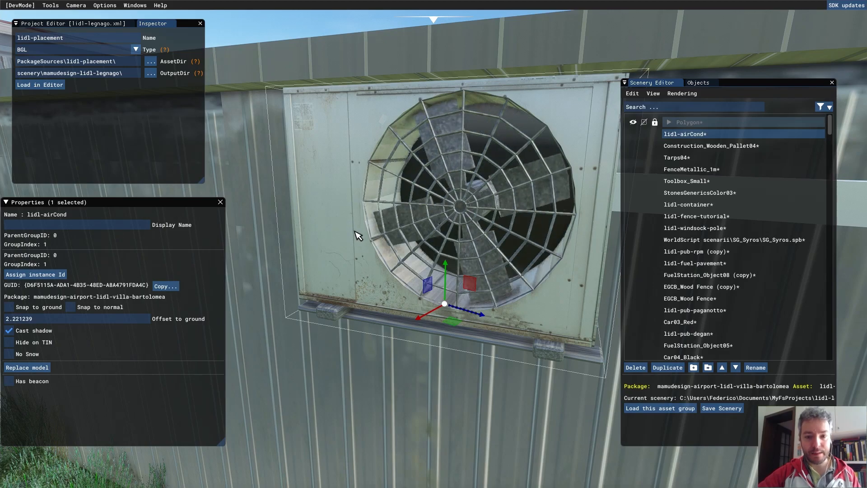
{"action": "key", "text": "d"}
{"action": "right_click_drag", "start_coordinate": [399, 251], "coordinate": [370, 245]}
{"action": "key", "text": "s"}
{"action": "key", "text": "w"}
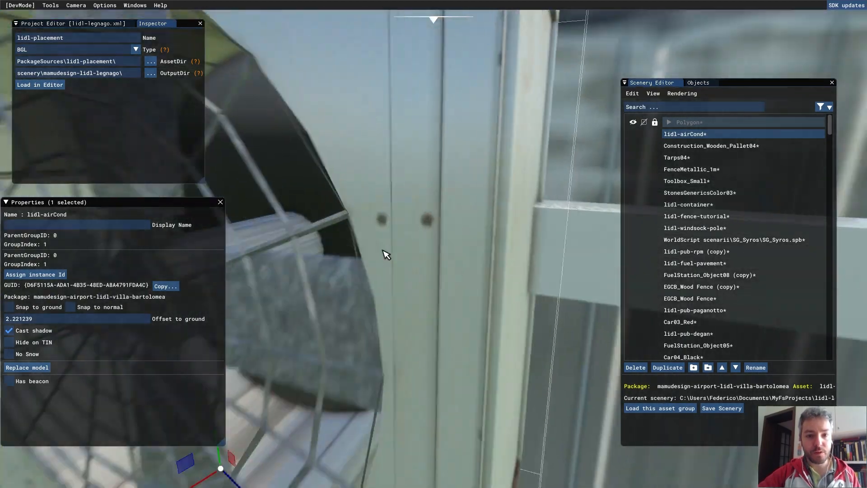
{"action": "key", "text": "a"}
{"action": "key", "text": "s"}
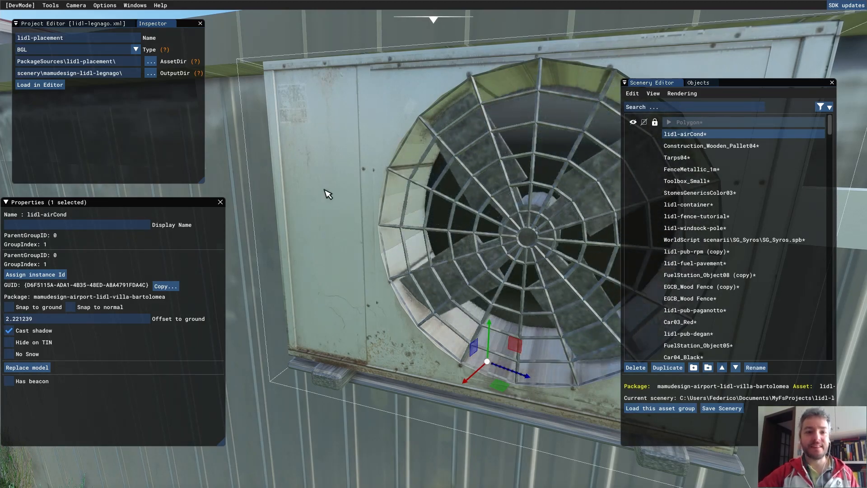
Duplicate lidl-airCond and move the copy away from the original, past the corner of the corrugated metal building.
{"action": "key", "text": "s"}
{"action": "key", "text": "d"}
{"action": "key", "text": "s"}
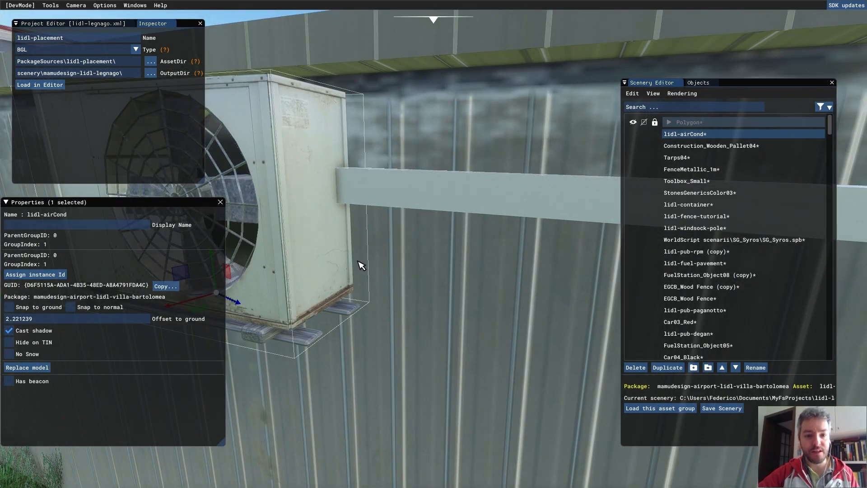
{"action": "key", "text": "s"}
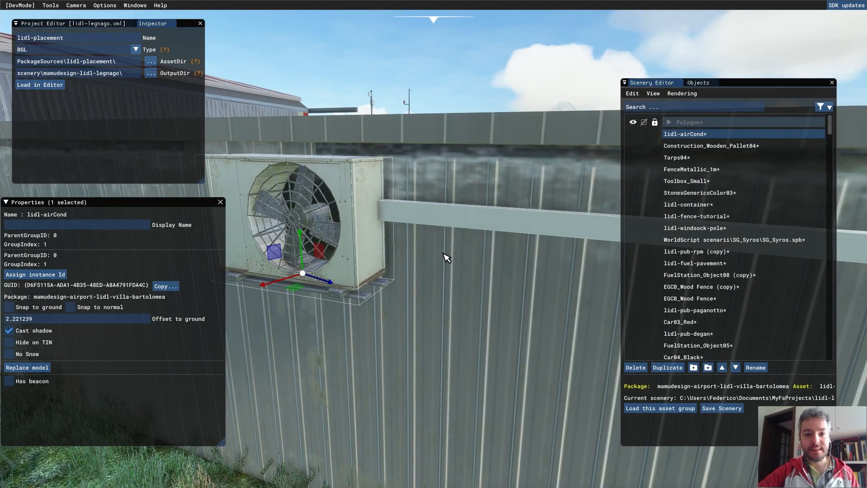
{"action": "key", "text": "s"}
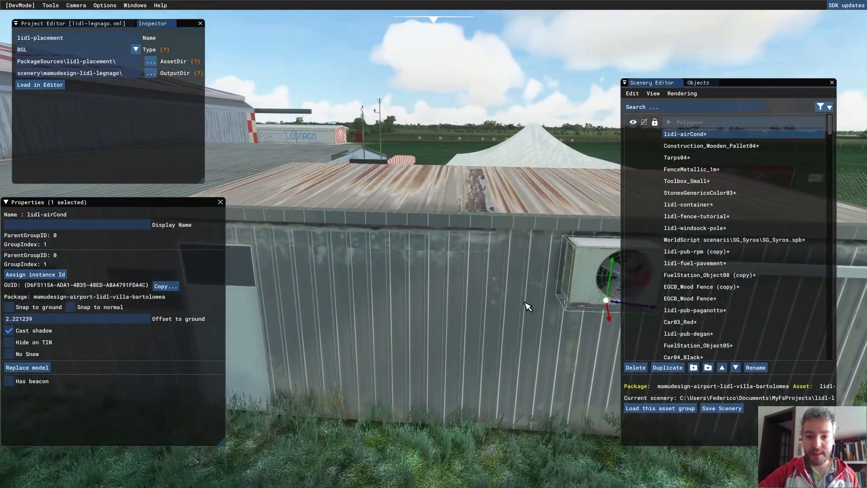
{"action": "key", "text": "s"}
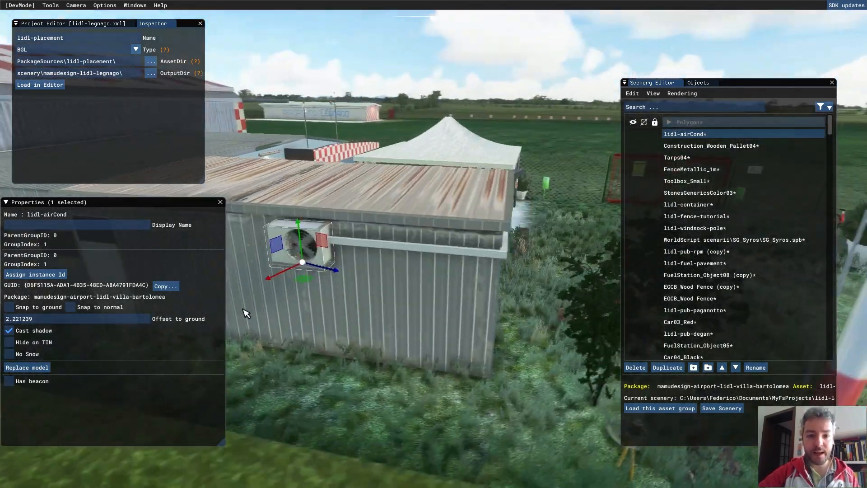
{"action": "key", "text": "d"}
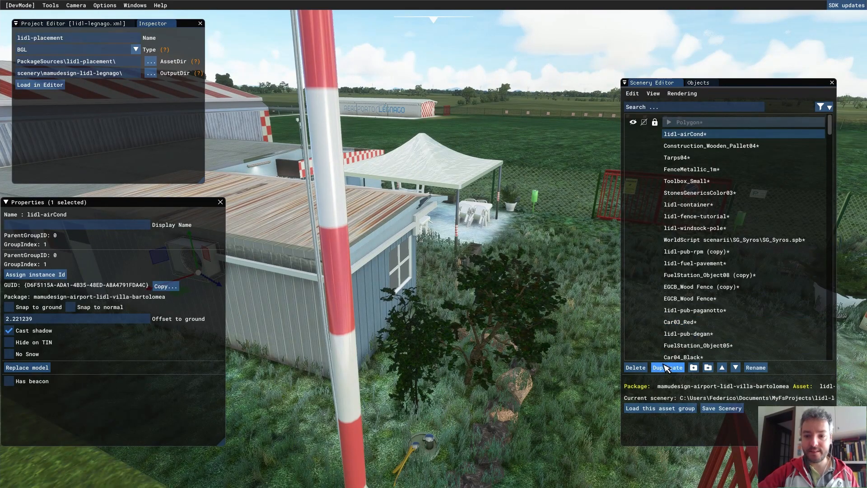
{"action": "left_click", "coordinate": [666, 368]}
{"action": "key", "text": "a"}
{"action": "left_click_drag", "start_coordinate": [239, 276], "coordinate": [364, 198]}
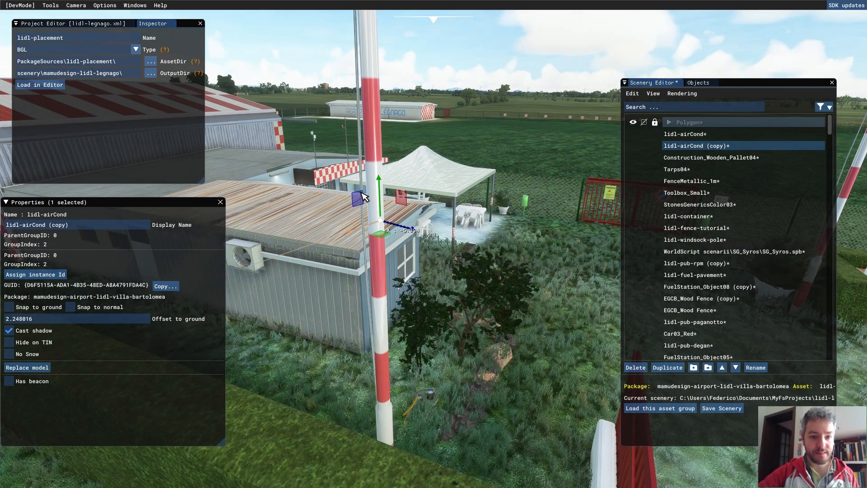
Move the air conditioner copy towards the light-blue building with the checkered roof edge, and filter the scenery objects by "air".
{"action": "right_click_drag", "start_coordinate": [426, 309], "coordinate": [324, 283]}
{"action": "left_click_drag", "start_coordinate": [324, 284], "coordinate": [513, 208]}
{"action": "key", "text": "f"}
{"action": "left_click", "coordinate": [691, 106]}
{"action": "type", "text": "air"}
Place the air conditioner copy against the light-blue wall under the roof overhang at an offset to ground of about 1.90, and save the scenery.
{"action": "left_click_drag", "start_coordinate": [302, 339], "coordinate": [393, 257]}
{"action": "scroll", "coordinate": [546, 247], "scroll_direction": "up", "scroll_amount": 5}
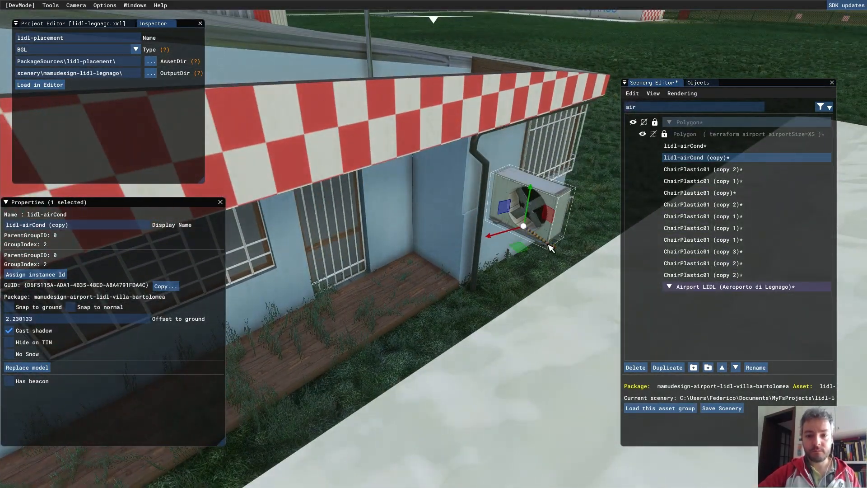
{"action": "scroll", "coordinate": [591, 192], "scroll_direction": "down", "scroll_amount": 5}
{"action": "right_click_drag", "start_coordinate": [361, 203], "coordinate": [247, 248]}
{"action": "scroll", "coordinate": [401, 146], "scroll_direction": "up", "scroll_amount": 5}
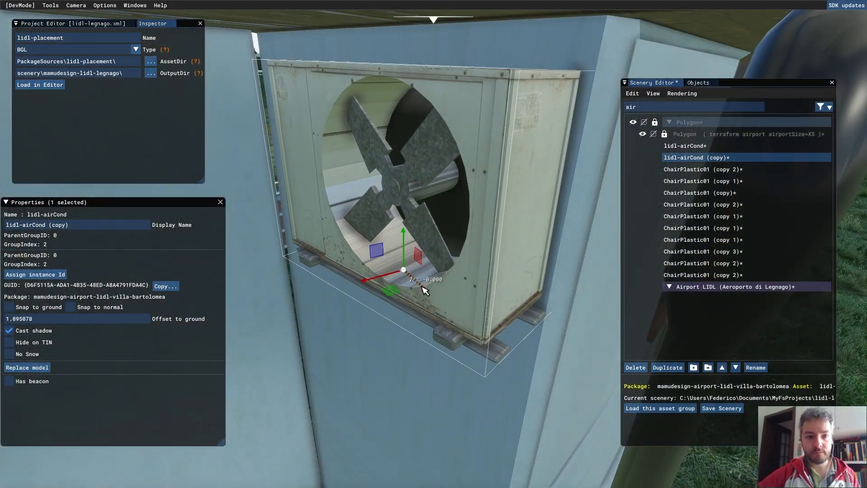
{"action": "scroll", "coordinate": [424, 291], "scroll_direction": "down", "scroll_amount": 3}
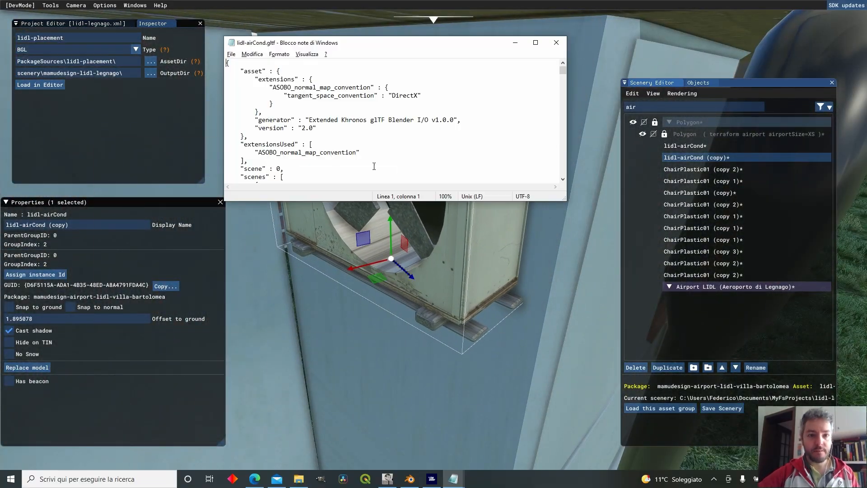
Examine the second air conditioner on the light-blue building from a distance and up close.
{"action": "scroll", "coordinate": [414, 340], "scroll_direction": "down", "scroll_amount": 5}
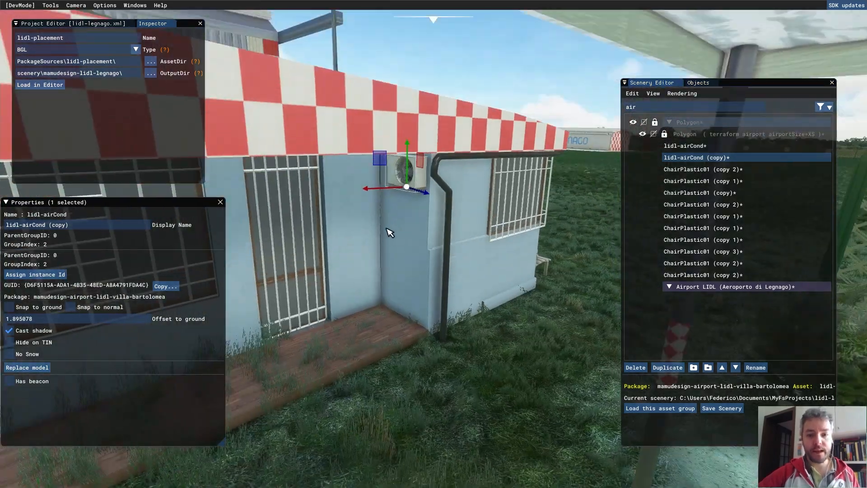
{"action": "right_click_drag", "start_coordinate": [389, 233], "coordinate": [457, 236]}
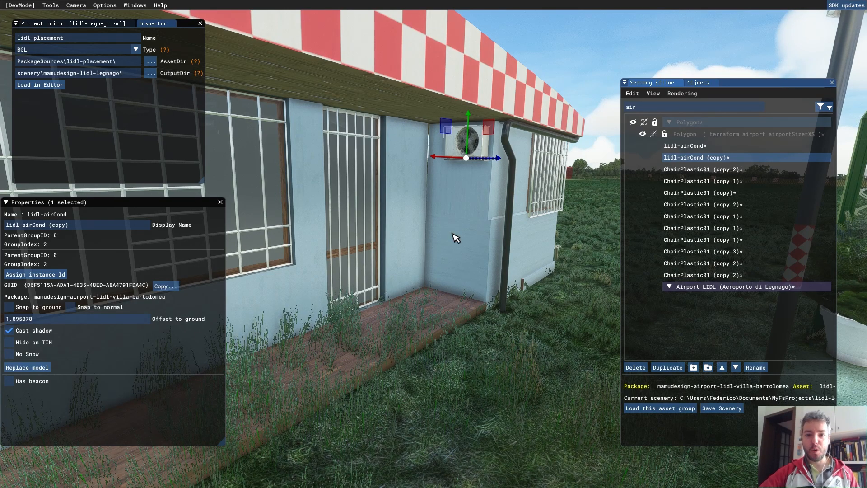
{"action": "scroll", "coordinate": [442, 209], "scroll_direction": "up", "scroll_amount": 4}
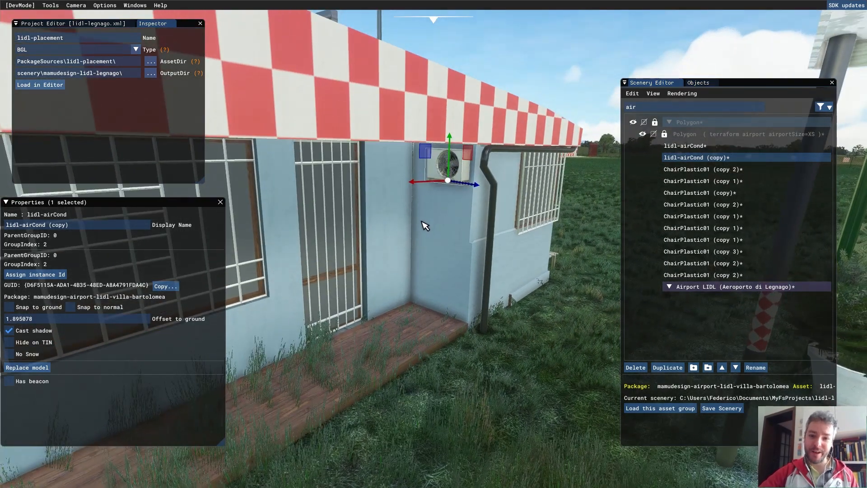
{"action": "scroll", "coordinate": [406, 201], "scroll_direction": "up", "scroll_amount": 5}
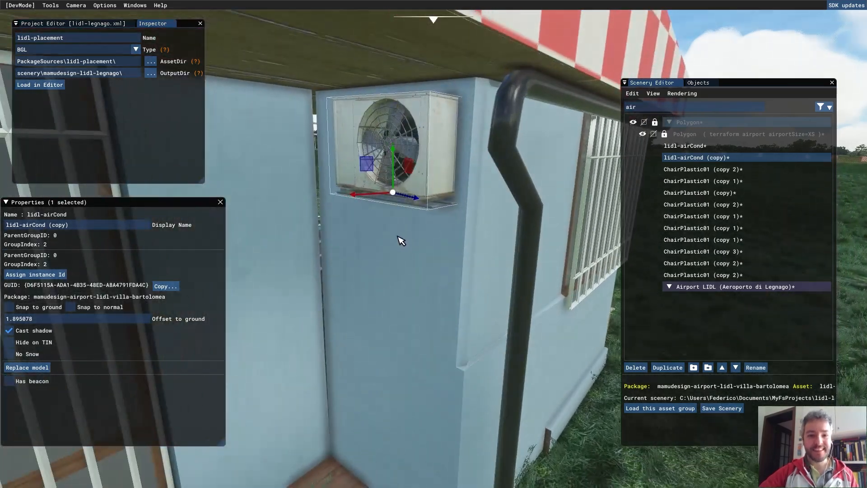